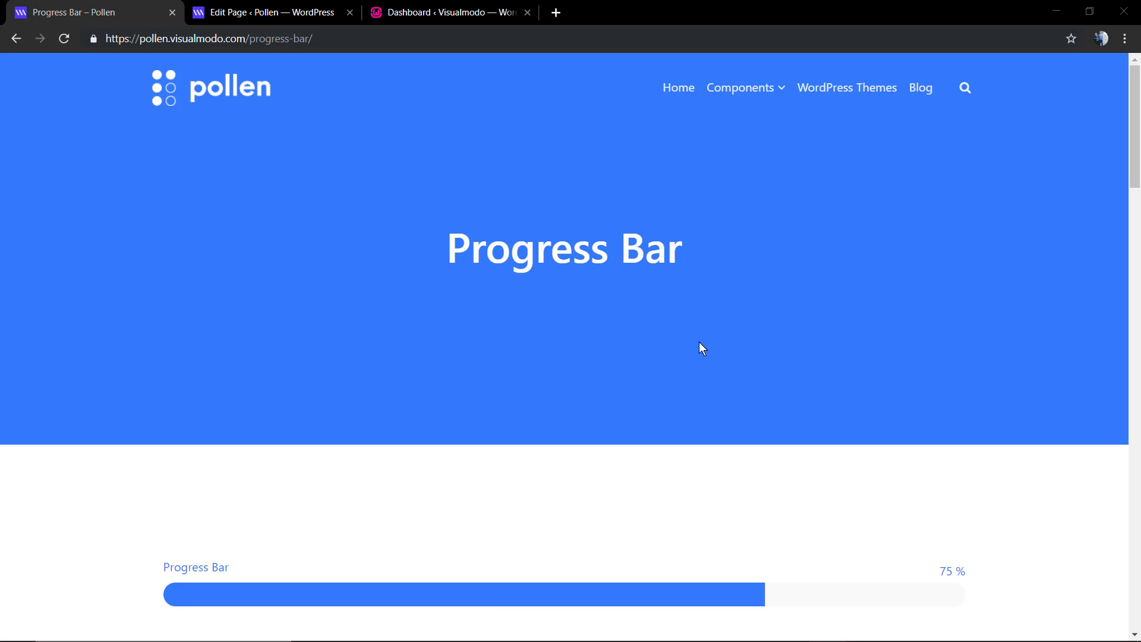
# Scroll down and back up through the current page to review its layout.
pyautogui.scroll(-2, 700, 341)
pyautogui.scroll(-2, 699, 342)
pyautogui.scroll(-2, 700, 342)
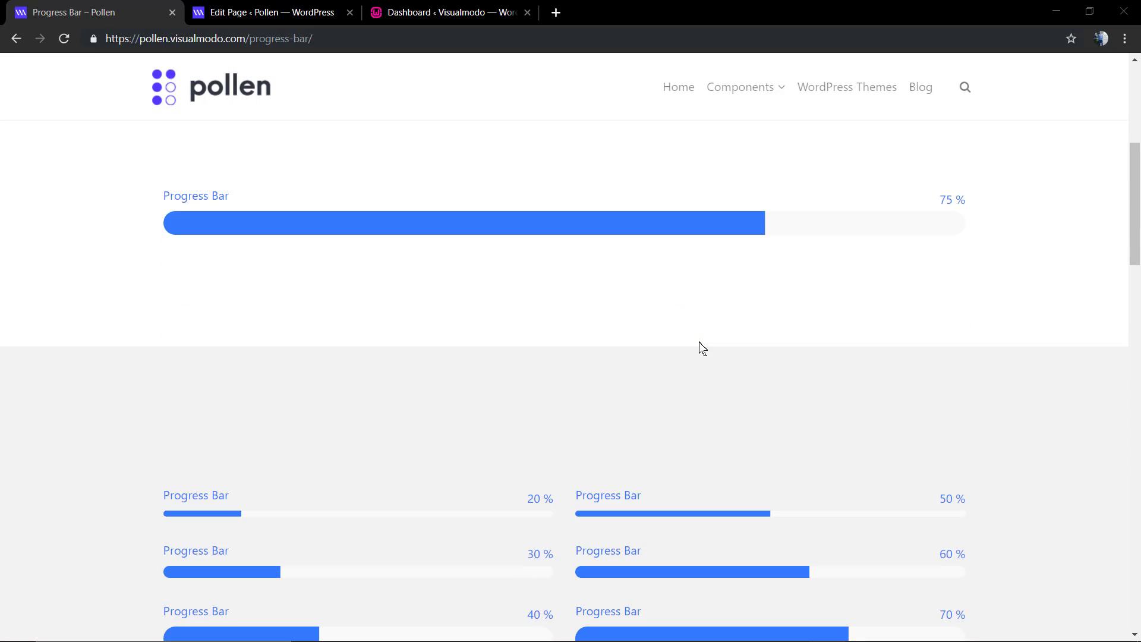
pyautogui.scroll(-2, 693, 341)
pyautogui.scroll(-2, 551, 347)
pyautogui.scroll(-3, 523, 356)
pyautogui.scroll(-3, 524, 356)
pyautogui.scroll(-2, 524, 357)
pyautogui.scroll(-3, 523, 356)
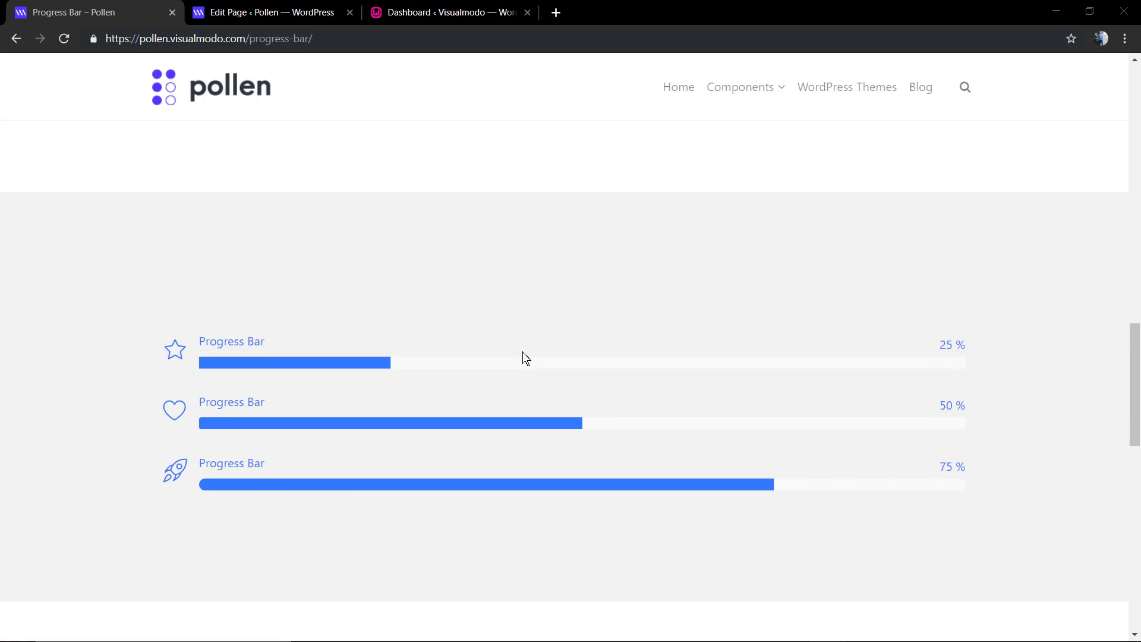
pyautogui.scroll(-2, 518, 351)
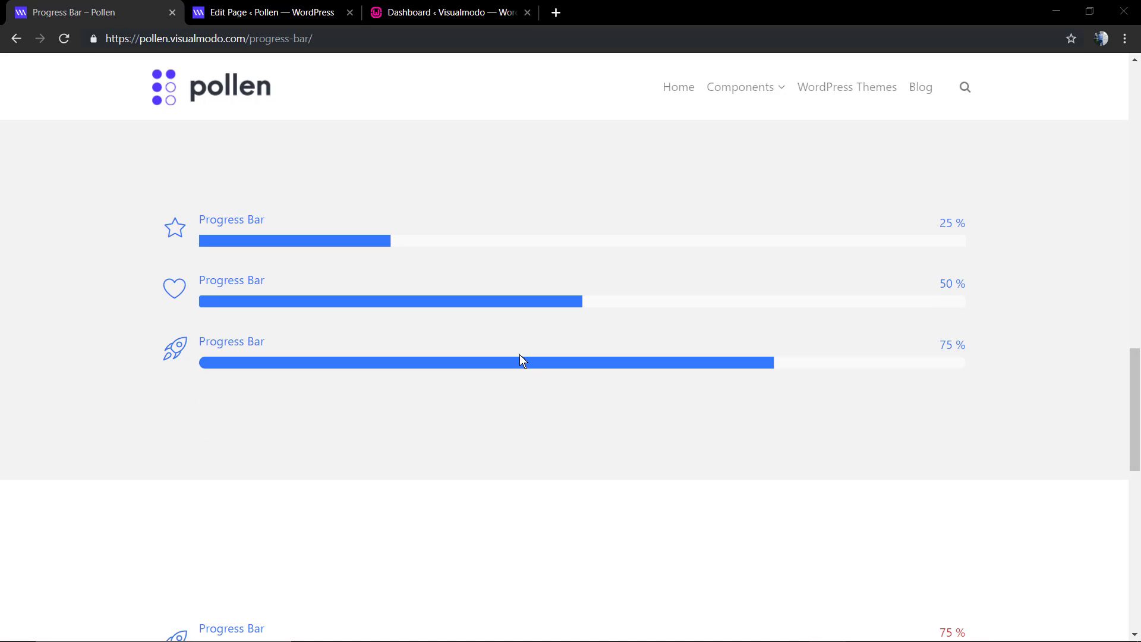
pyautogui.scroll(-2, 521, 357)
pyautogui.scroll(-2, 522, 361)
pyautogui.scroll(-2, 522, 362)
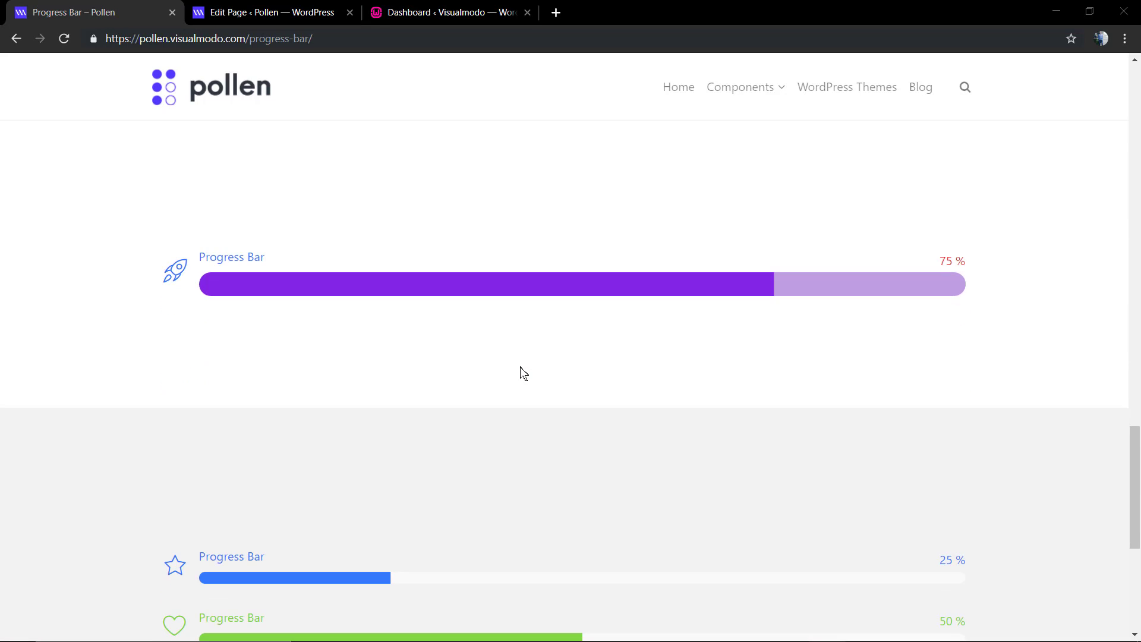
pyautogui.scroll(-2, 524, 373)
pyautogui.scroll(-4, 524, 374)
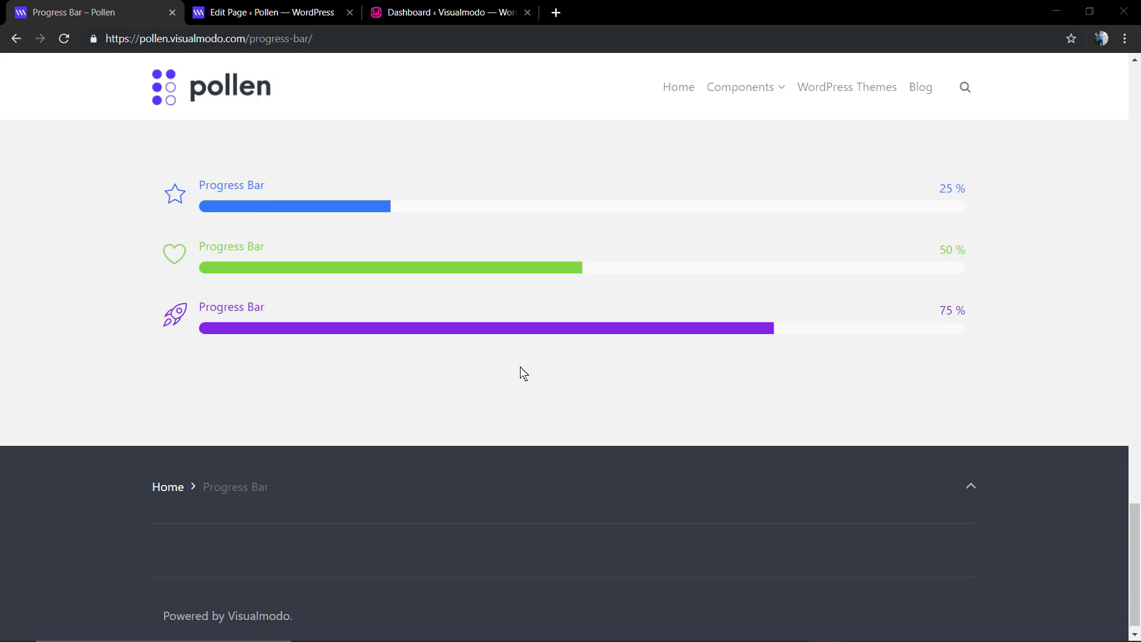
pyautogui.scroll(4, 524, 374)
pyautogui.scroll(6, 523, 373)
pyautogui.scroll(5, 523, 374)
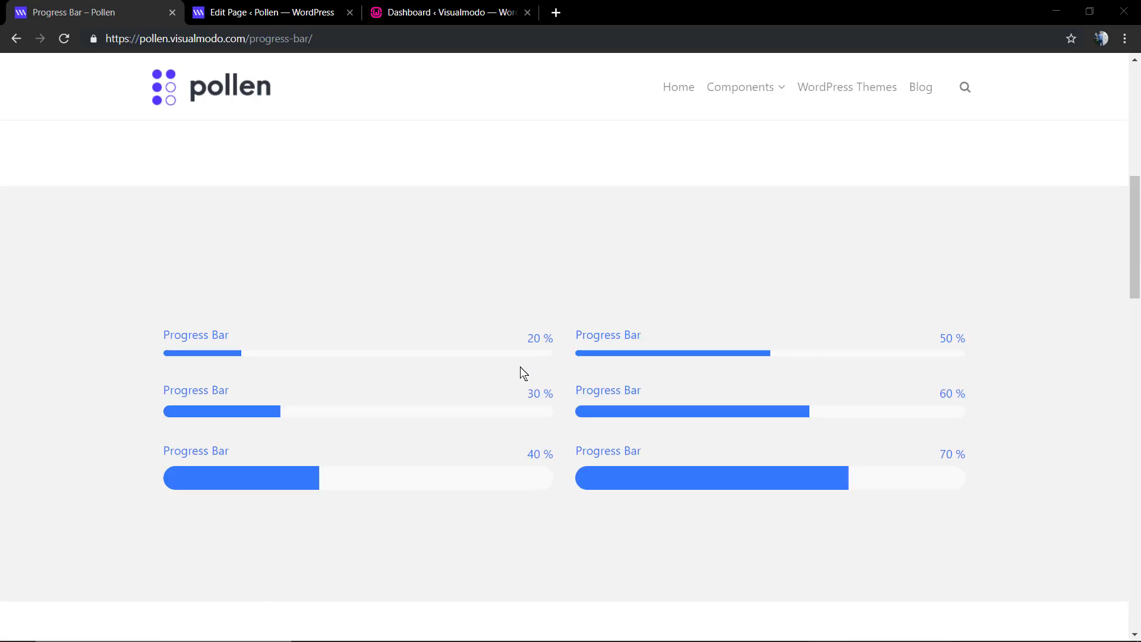
pyautogui.scroll(5, 521, 373)
pyautogui.scroll(3, 520, 373)
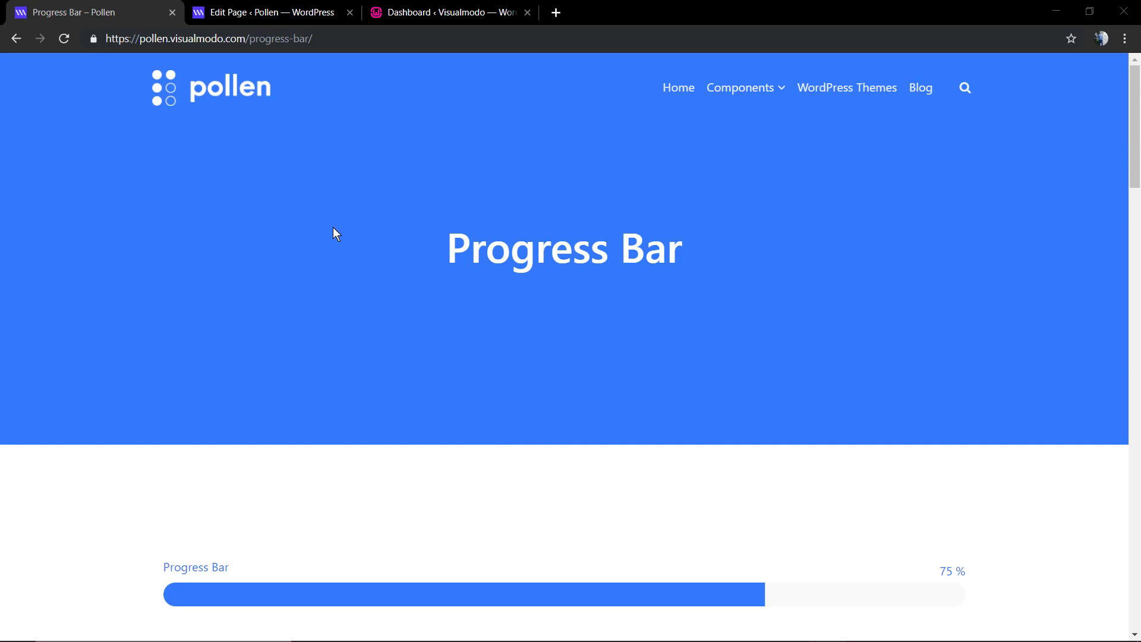
# Switch to the Progress Bar page's editor, review its progress bar rows, and launch the Frontend Editor.
pyautogui.click(266, 14)
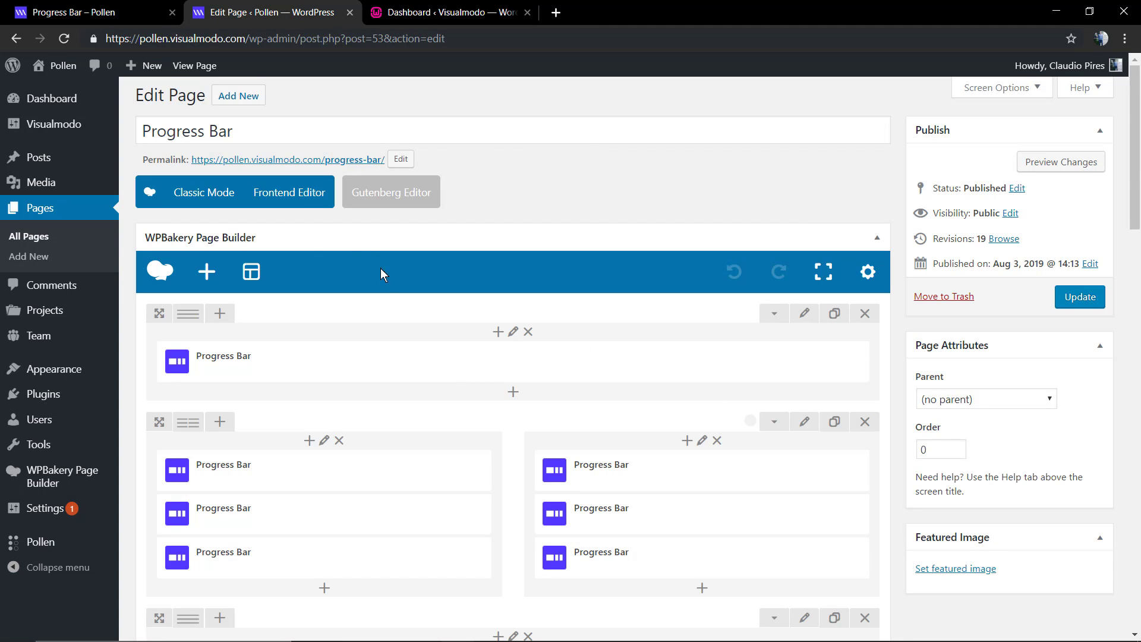
pyautogui.click(291, 196)
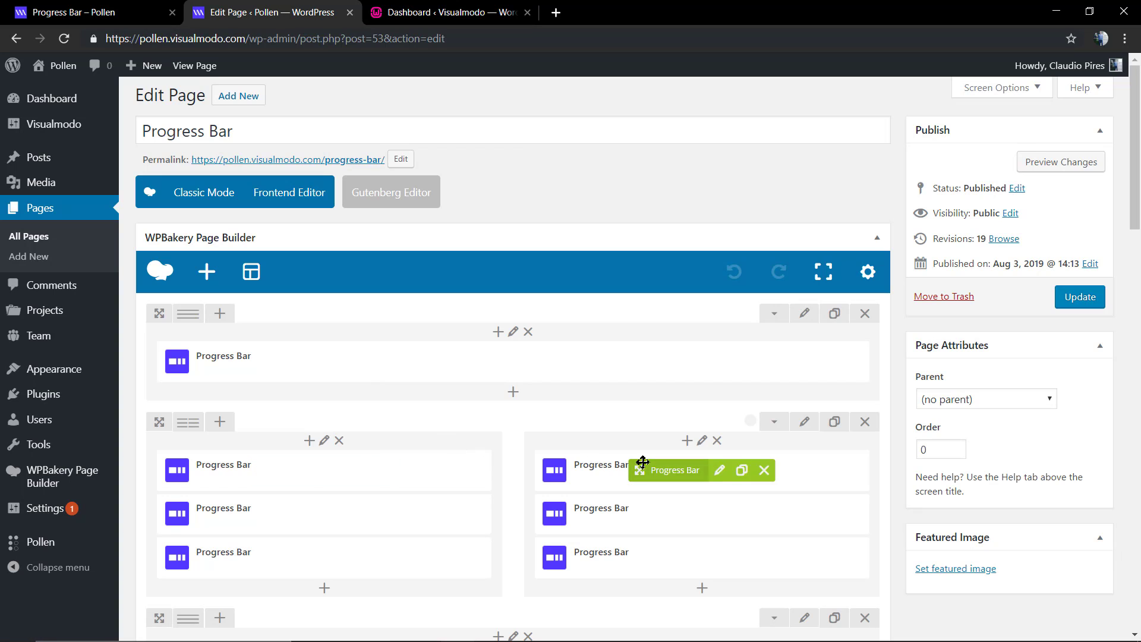
pyautogui.scroll(-3, 520, 412)
pyautogui.scroll(-3, 511, 404)
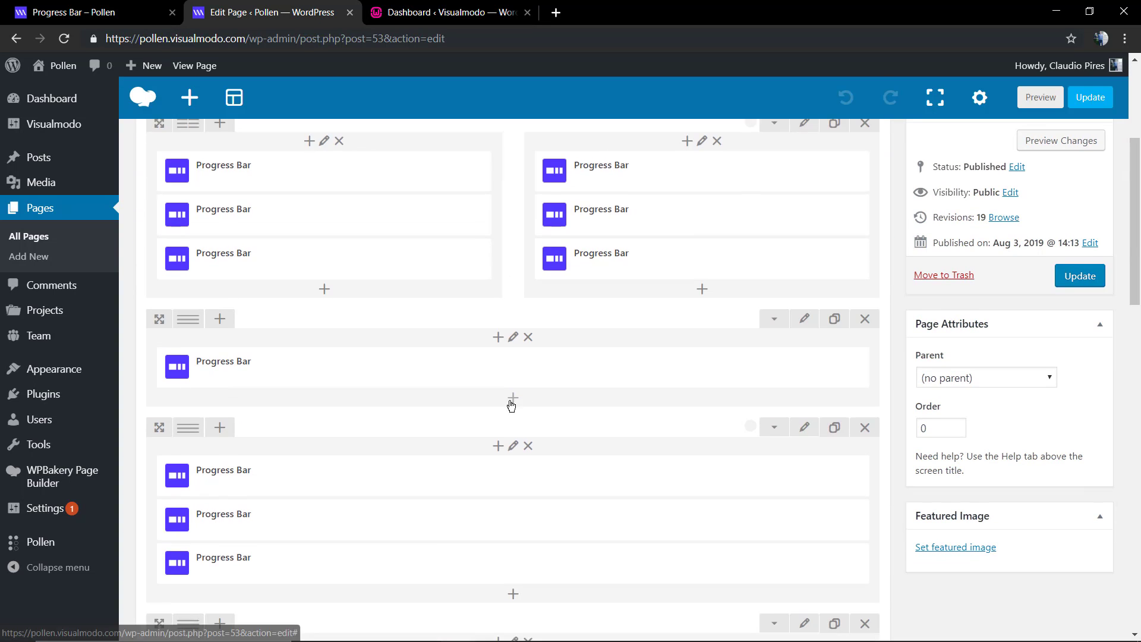
pyautogui.scroll(-3, 511, 404)
pyautogui.scroll(-2, 512, 407)
pyautogui.scroll(-5, 512, 407)
pyautogui.scroll(8, 509, 402)
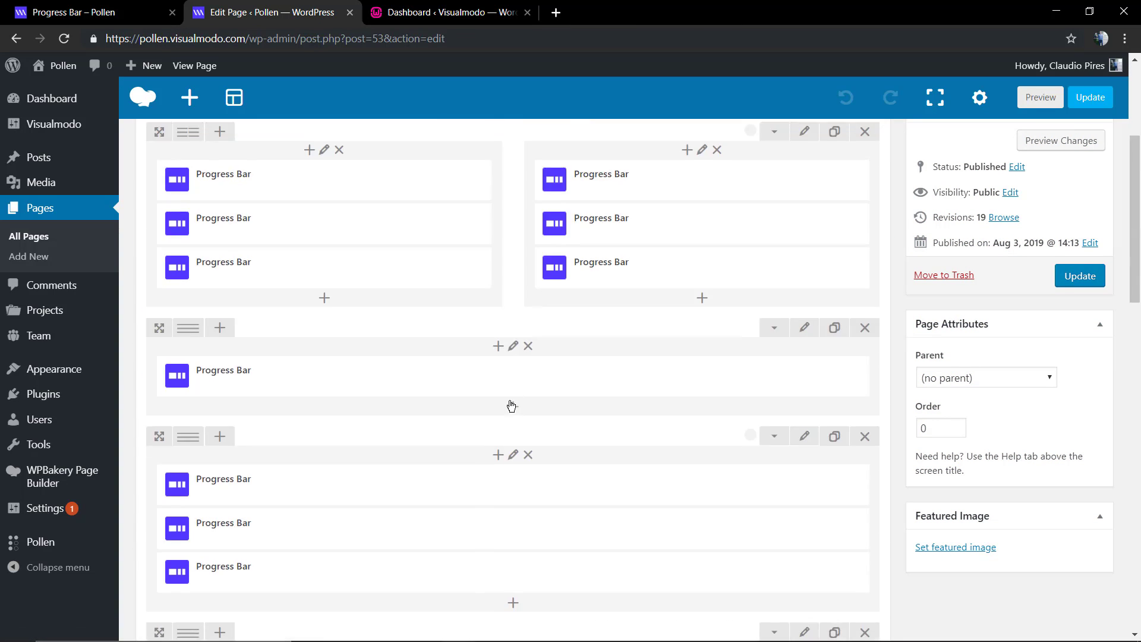
pyautogui.scroll(5, 493, 389)
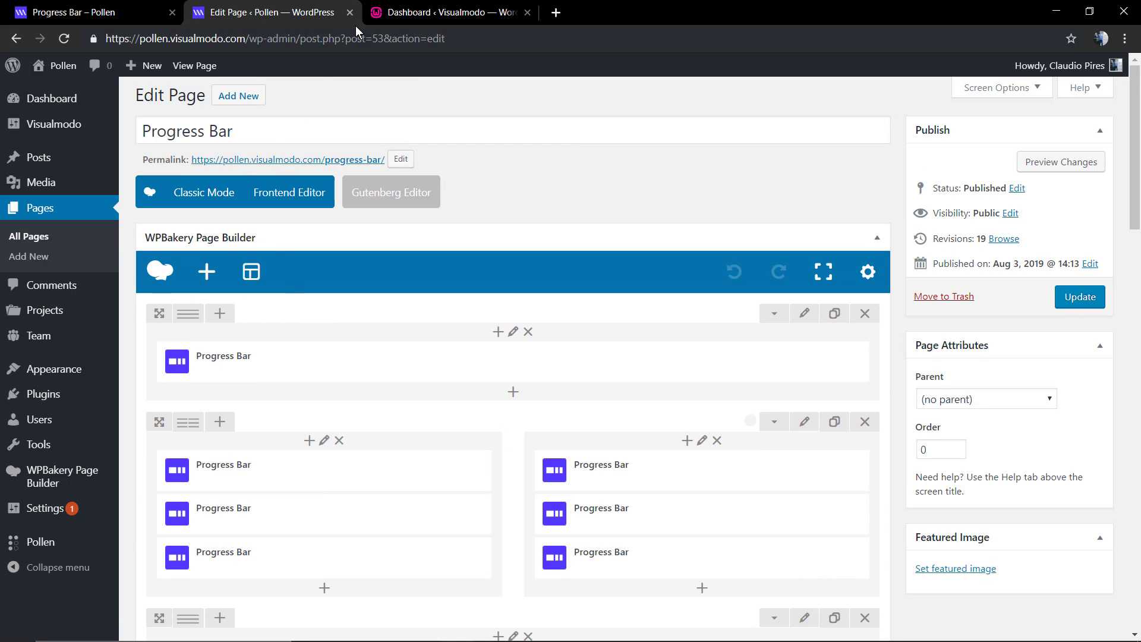
pyautogui.click(294, 187)
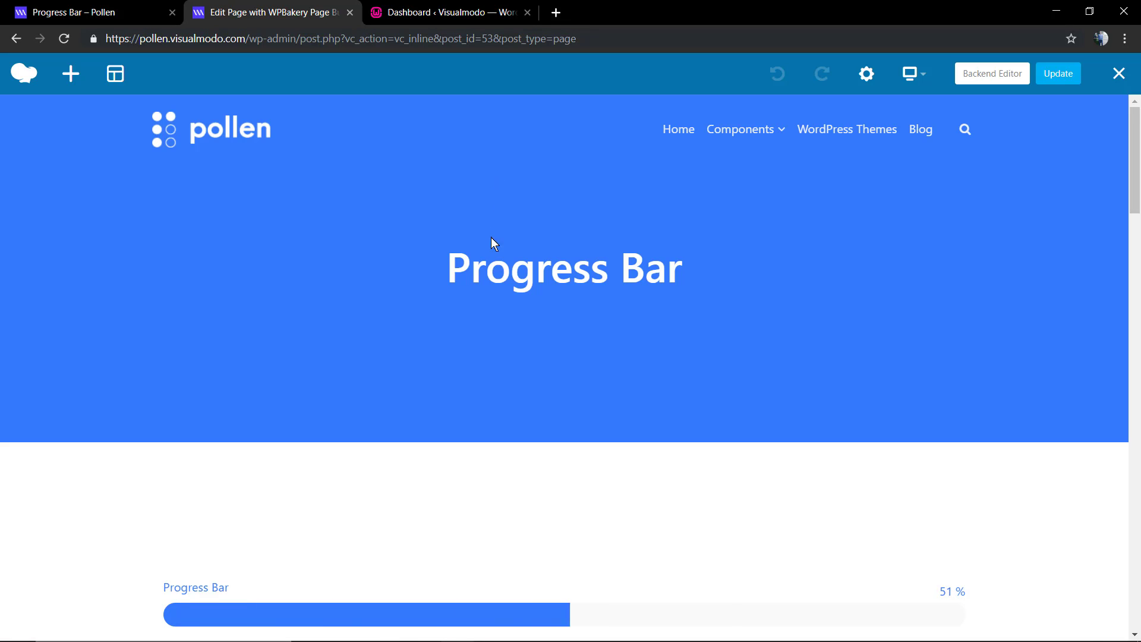
pyautogui.scroll(-2, 491, 237)
pyautogui.scroll(-2, 483, 245)
pyautogui.scroll(-2, 483, 245)
pyautogui.click(580, 231)
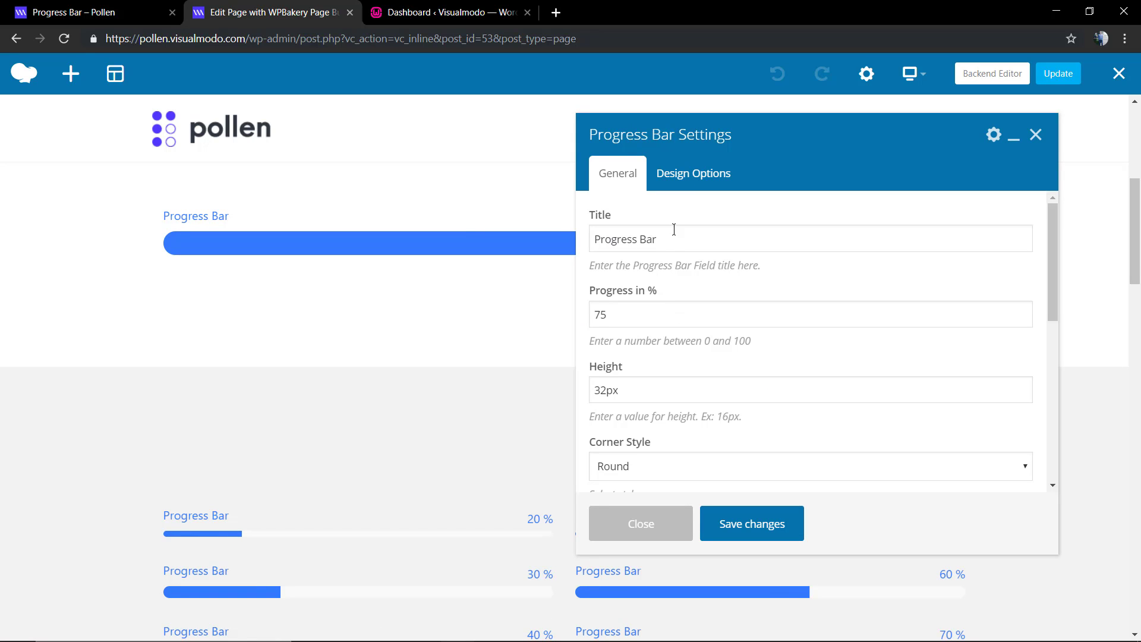
pyautogui.moveTo(736, 140); pyautogui.dragTo(372, 140)
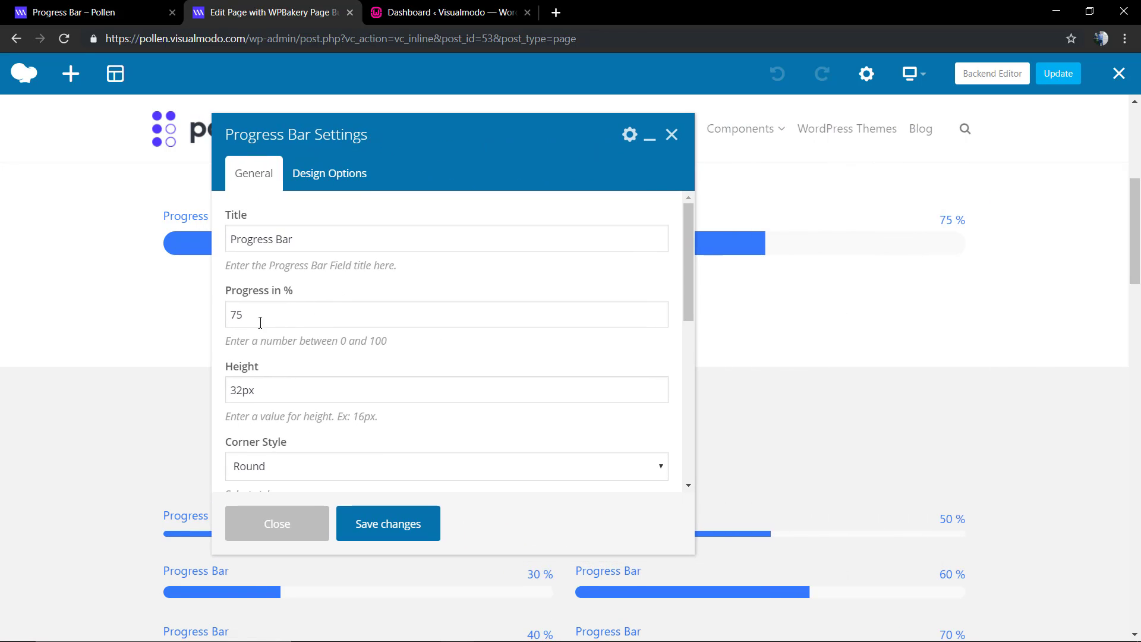
pyautogui.moveTo(238, 313); pyautogui.dragTo(232, 311)
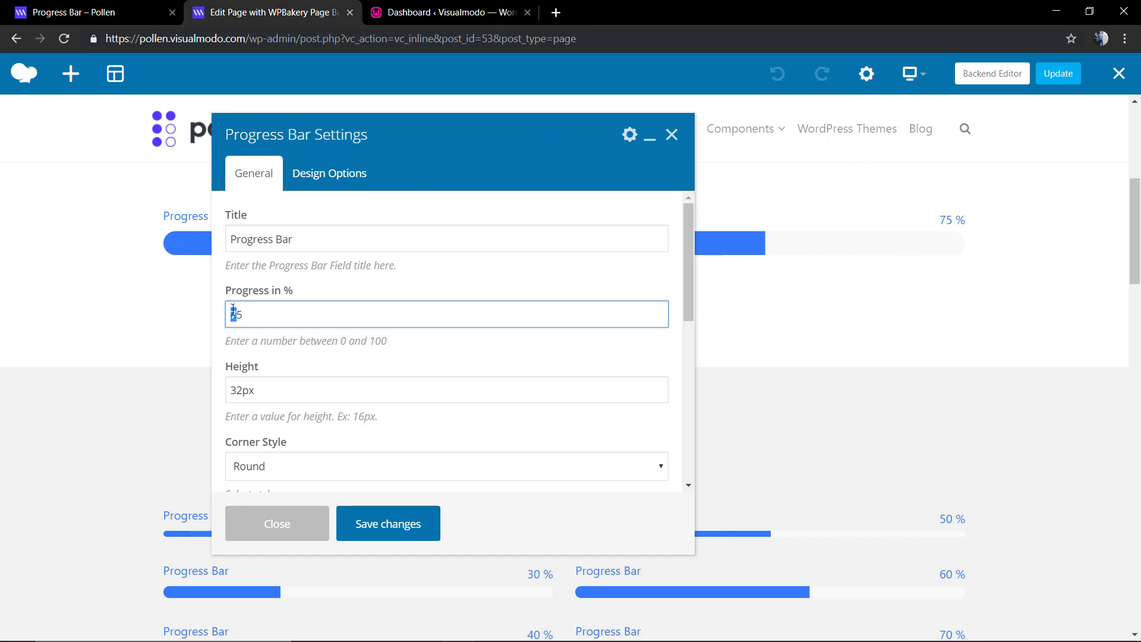
pyautogui.write('9')
pyautogui.hotkey('alt', 'Left')
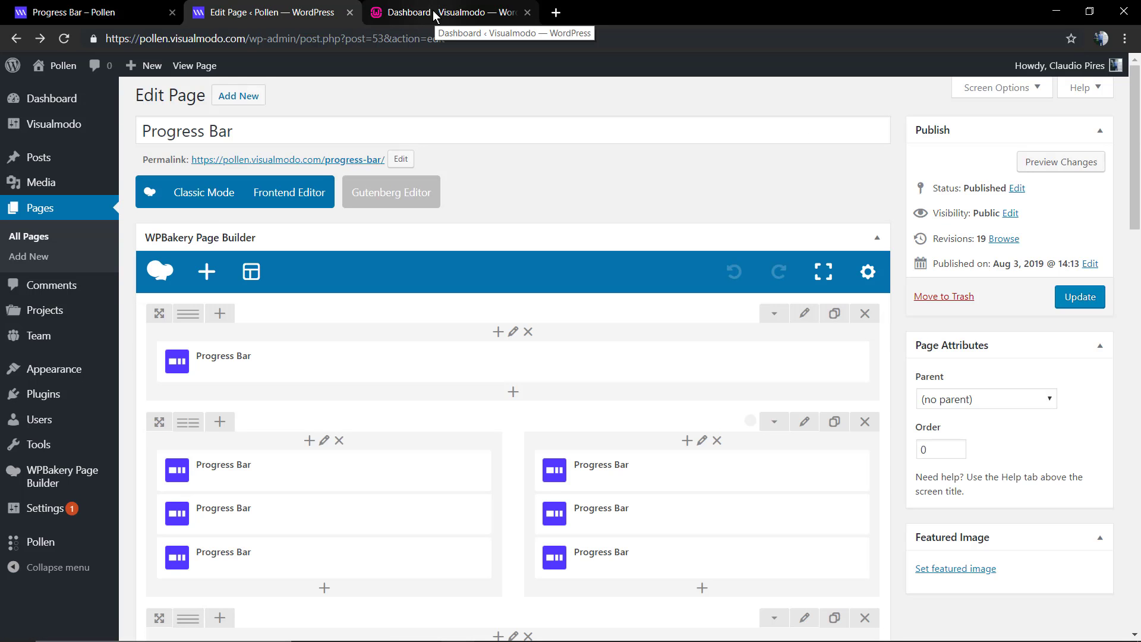
# From the Visualmodo dashboard, add a new page and switch it to WPBakery Page Builder.
pyautogui.click(435, 16)
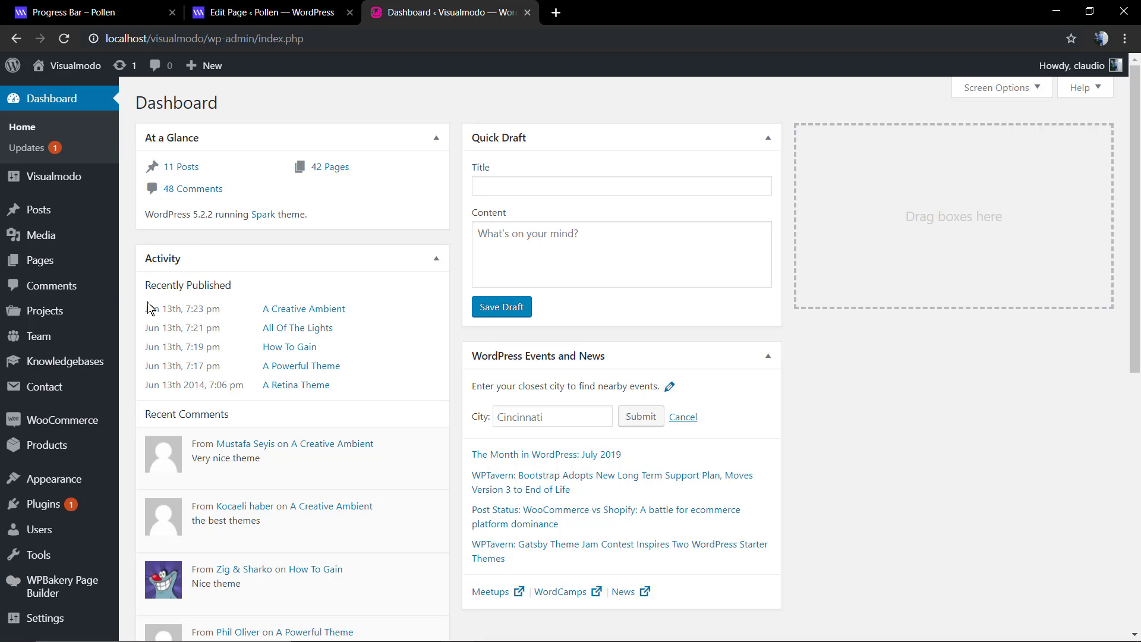
pyautogui.moveTo(41, 260)
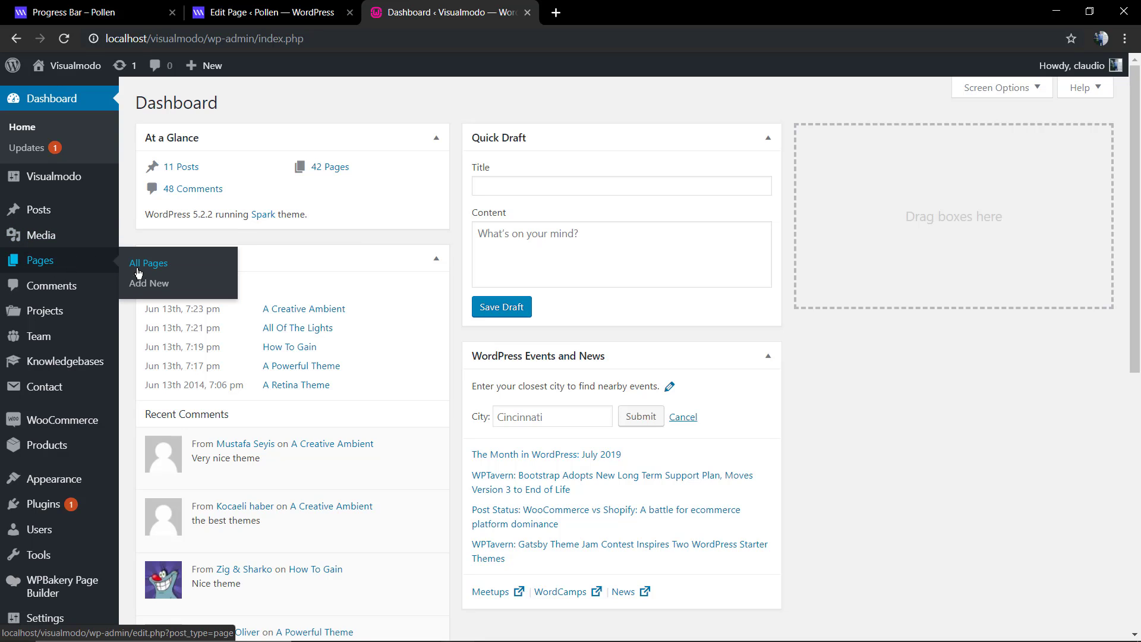
pyautogui.click(141, 286)
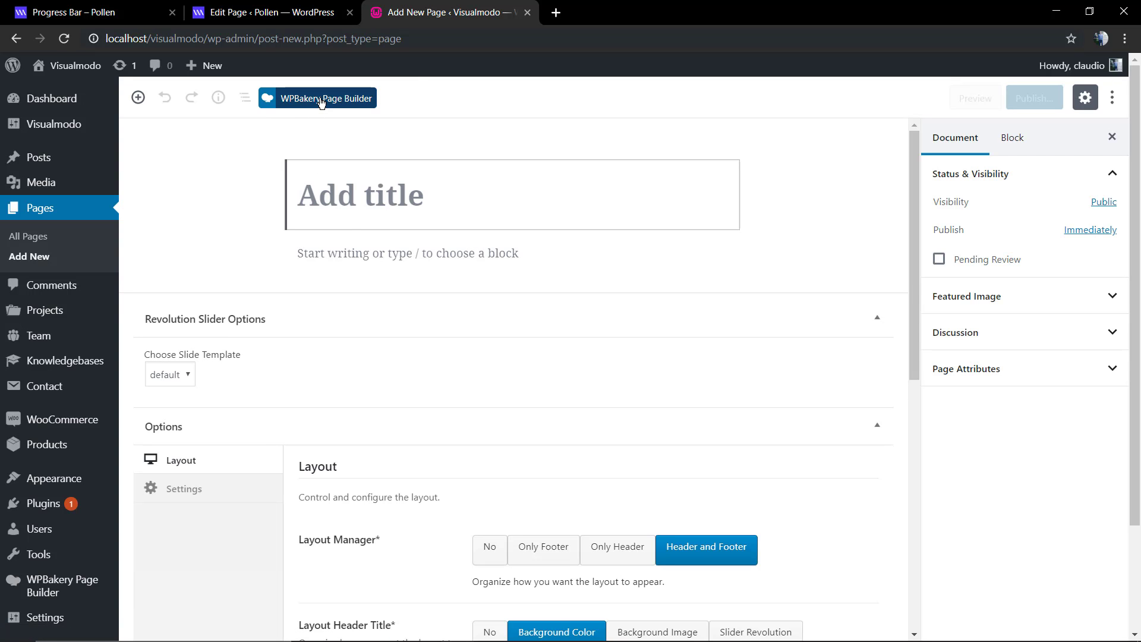
pyautogui.click(322, 102)
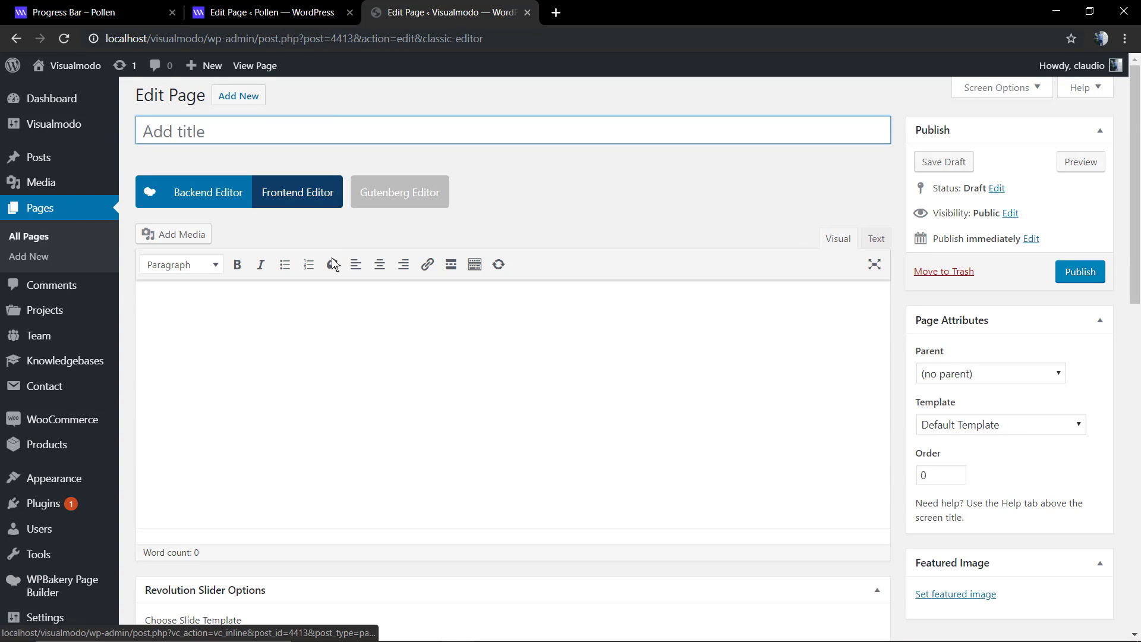
# In the Backend Editor, add a Progress Bar element from the Pollen tab.
pyautogui.click(220, 201)
pyautogui.click(207, 271)
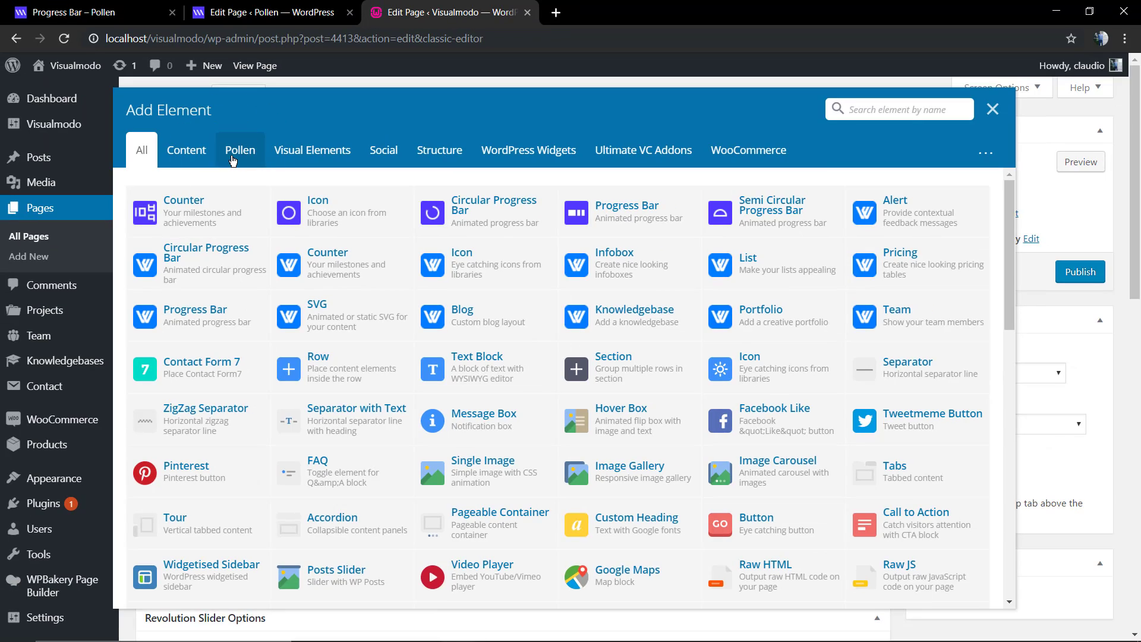
pyautogui.click(237, 158)
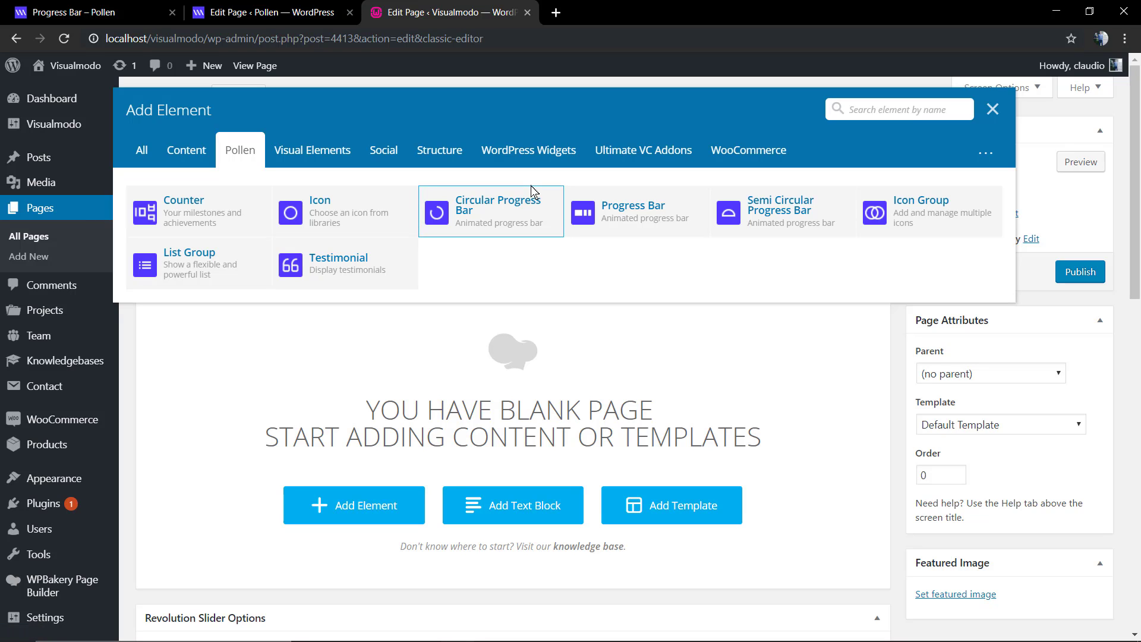
pyautogui.click(615, 208)
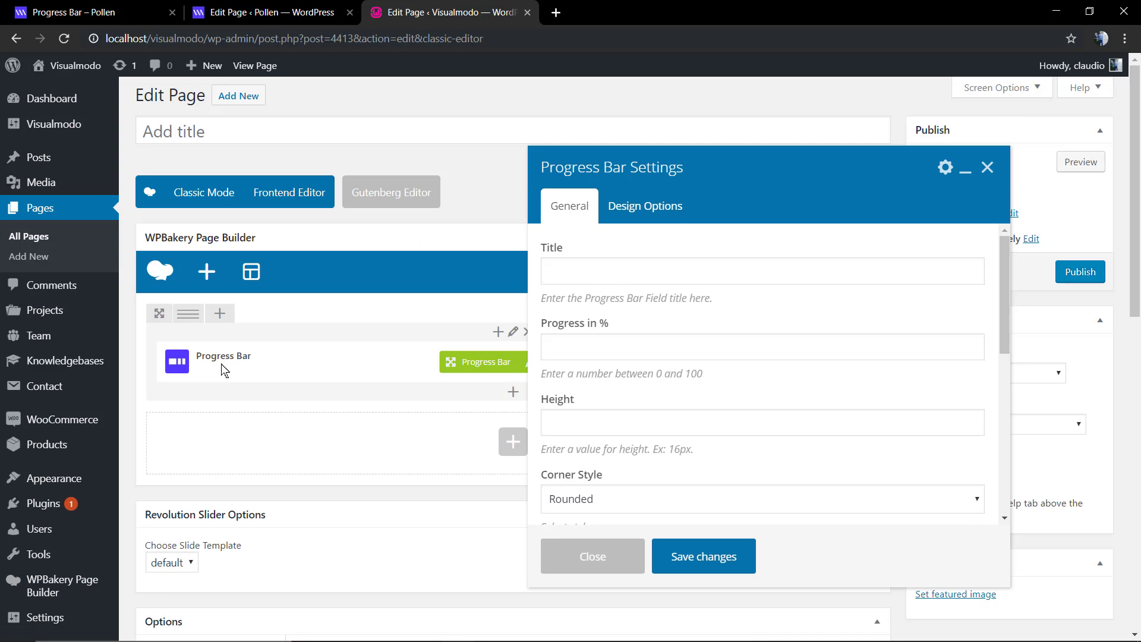
# Title the progress bar 'Web Design Skills' with 90% progress and 16px height.
pyautogui.click(575, 272)
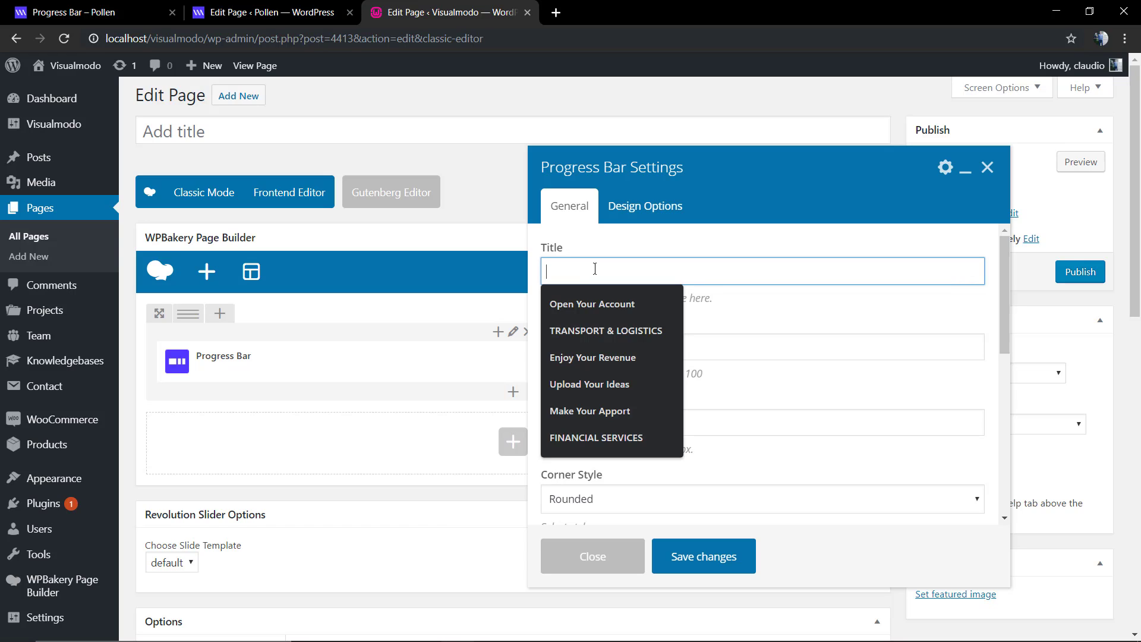
pyautogui.write('We')
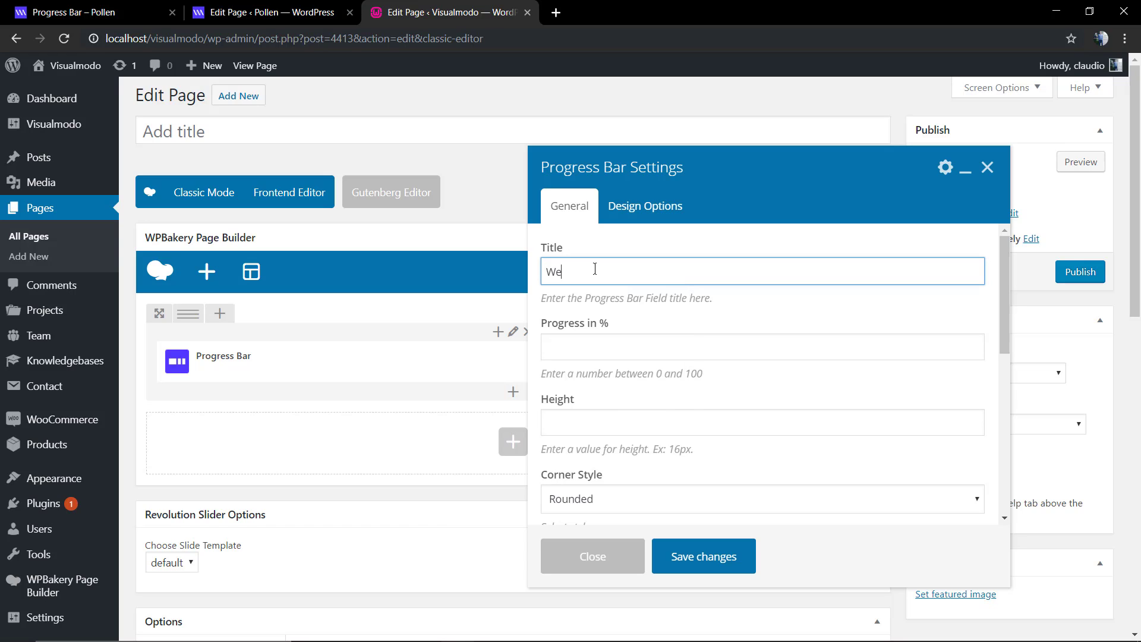
pyautogui.write('b Design ')
pyautogui.write('Skills')
pyautogui.click(573, 345)
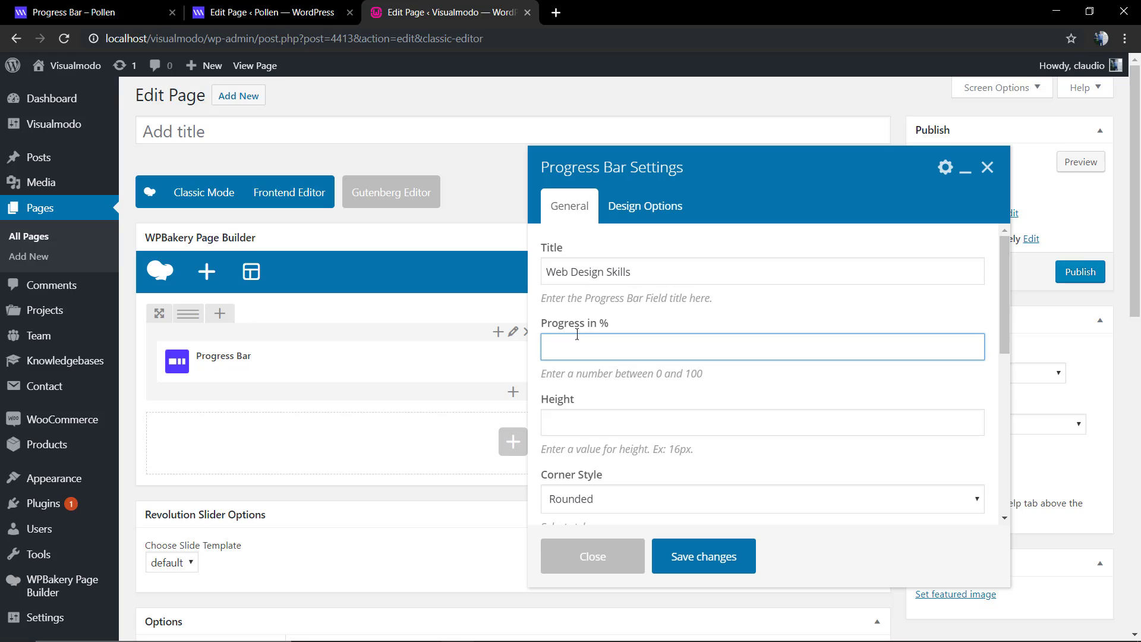
pyautogui.write('90')
pyautogui.click(575, 424)
pyautogui.write('16')
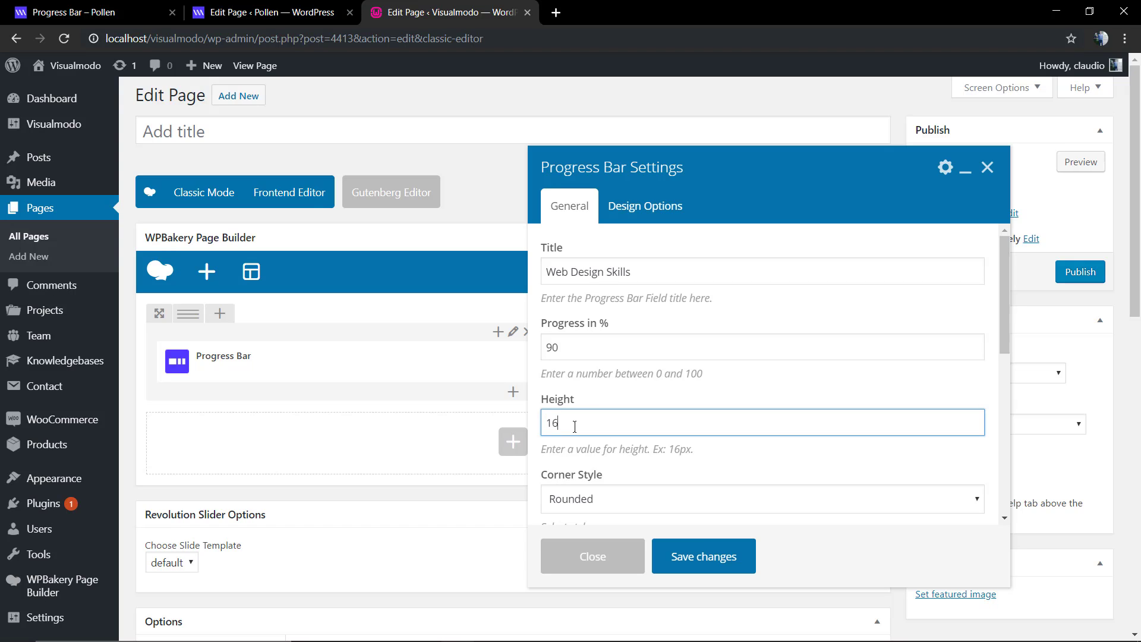
pyautogui.write('px')
# Leave the bar colours on Preset Color and save the progress bar settings.
pyautogui.scroll(-1, 603, 428)
pyautogui.scroll(-1, 623, 416)
pyautogui.scroll(-2, 629, 416)
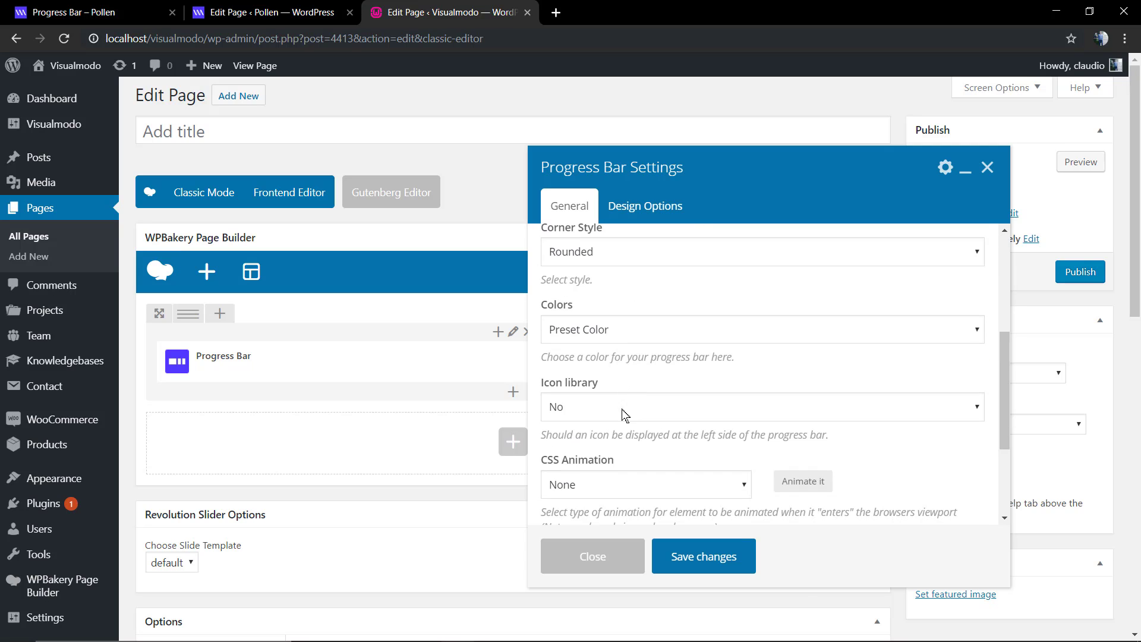
pyautogui.click(608, 334)
pyautogui.click(607, 366)
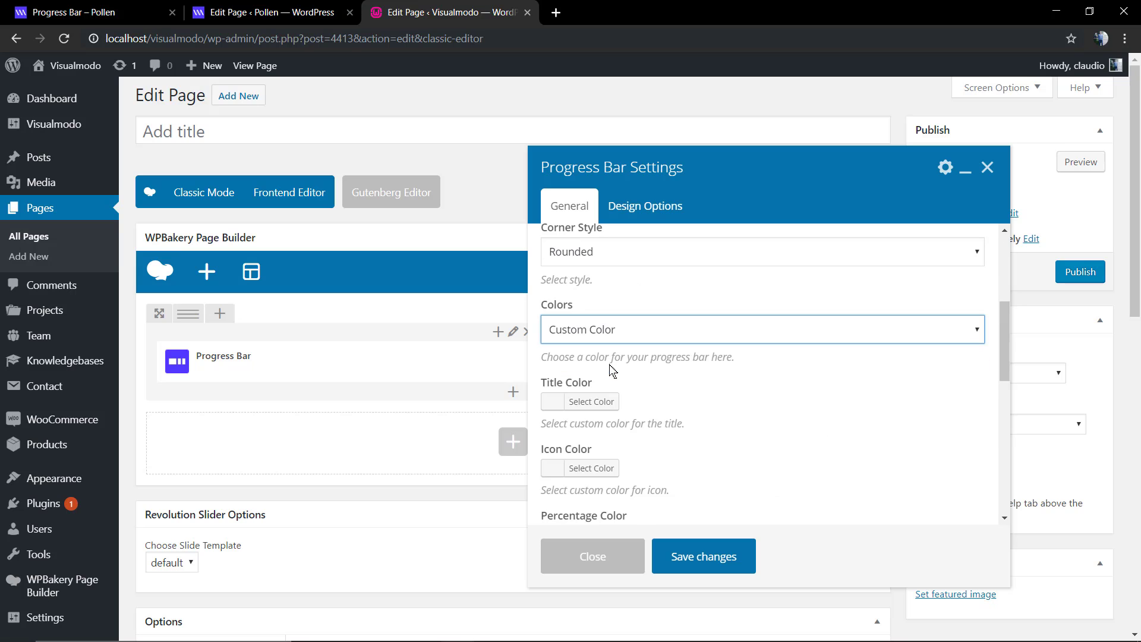
pyautogui.click(592, 401)
pyautogui.click(592, 399)
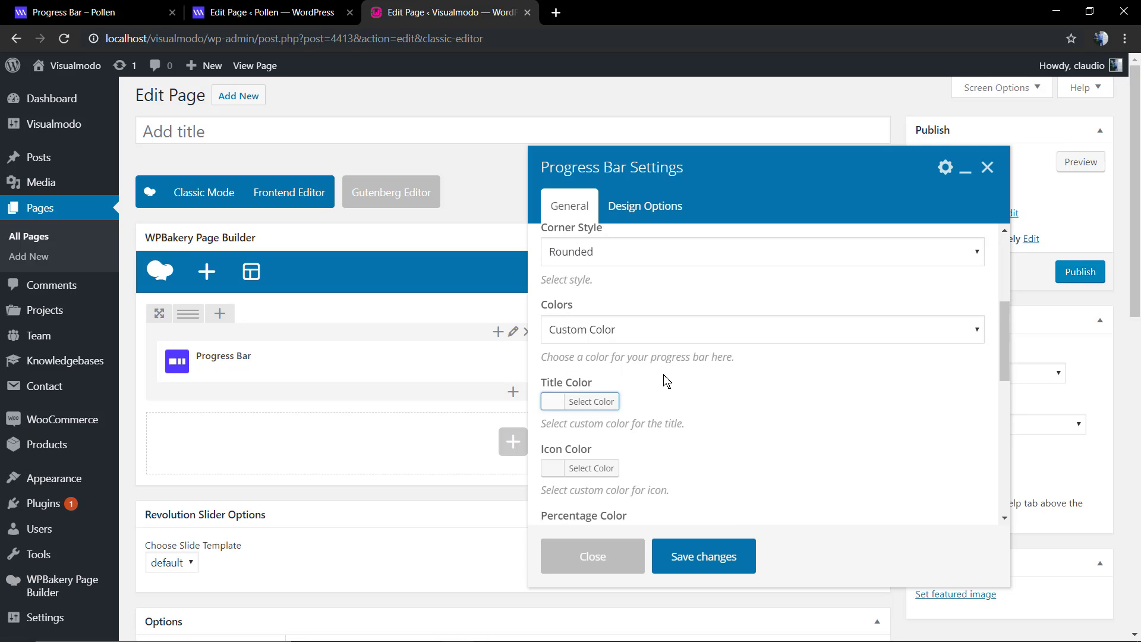
pyautogui.scroll(-2, 598, 369)
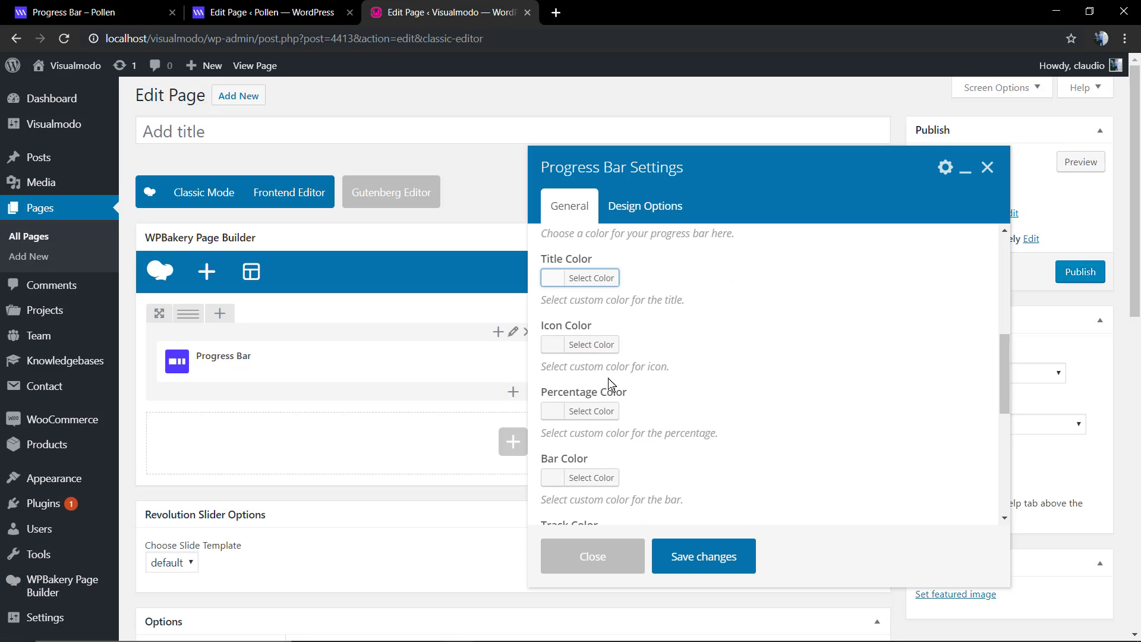
pyautogui.scroll(-2, 606, 404)
pyautogui.scroll(2, 613, 408)
pyautogui.scroll(2, 613, 404)
pyautogui.click(654, 330)
pyautogui.click(654, 349)
pyautogui.scroll(-2, 653, 364)
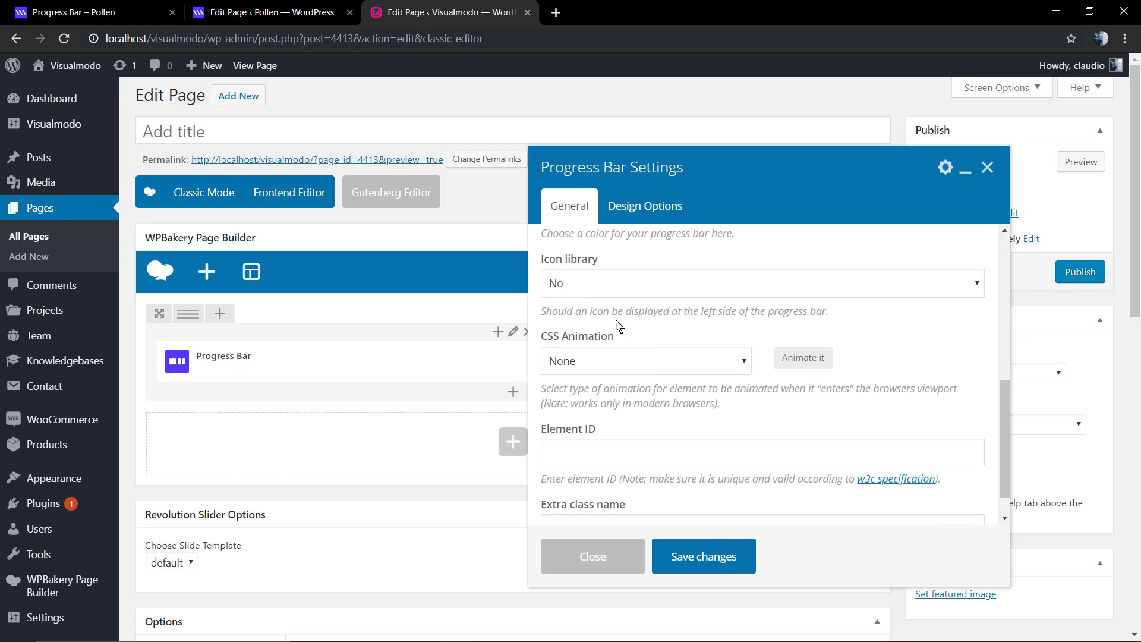
pyautogui.click(605, 279)
pyautogui.scroll(-1, 621, 386)
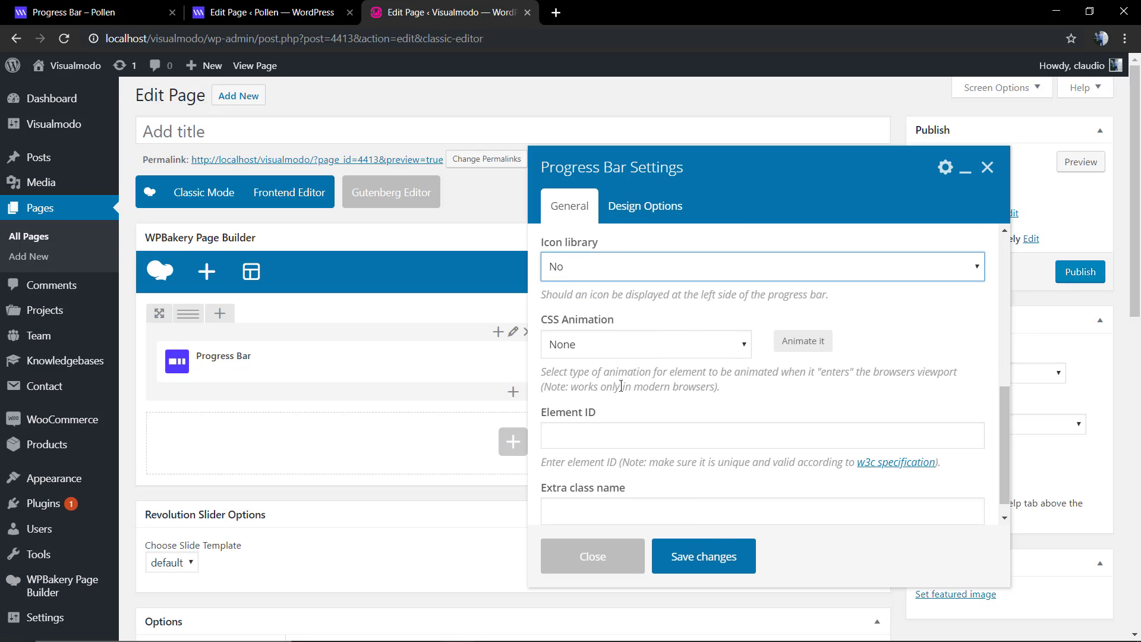
pyautogui.click(718, 568)
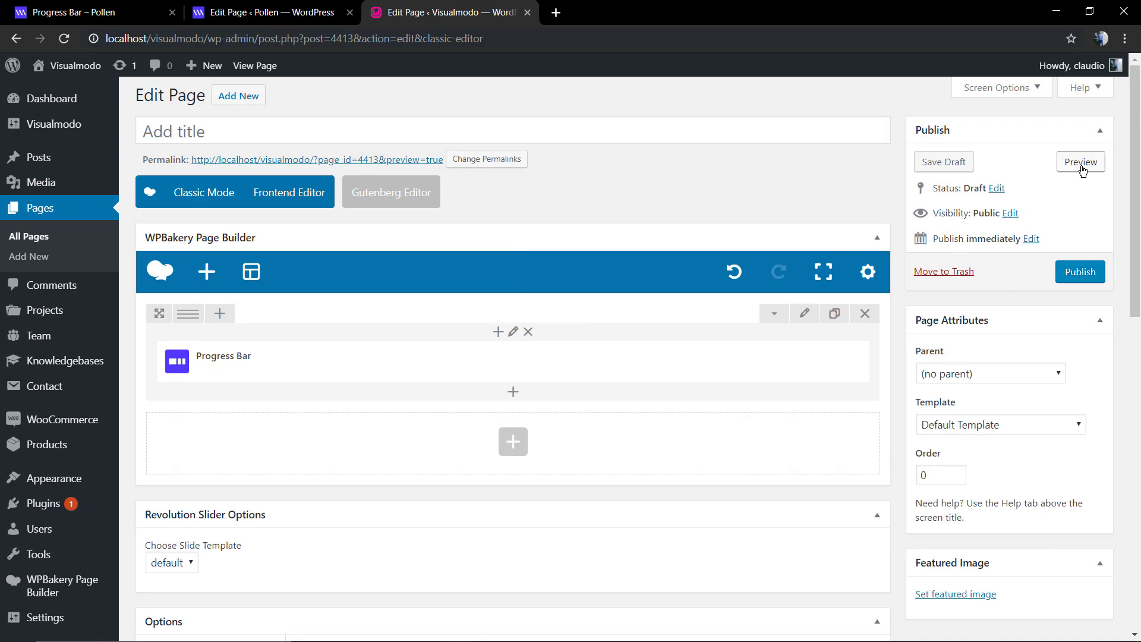
# Preview the page, then give the bar's row 60px top padding plus bottom padding in Design Options.
pyautogui.click(1080, 161)
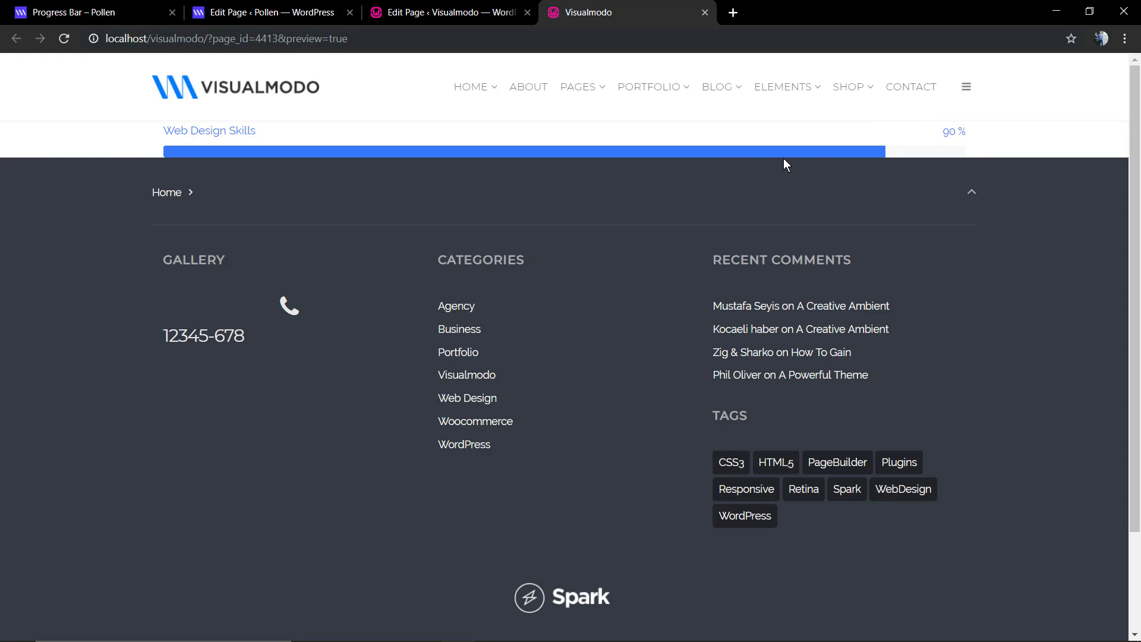
pyautogui.click(491, 5)
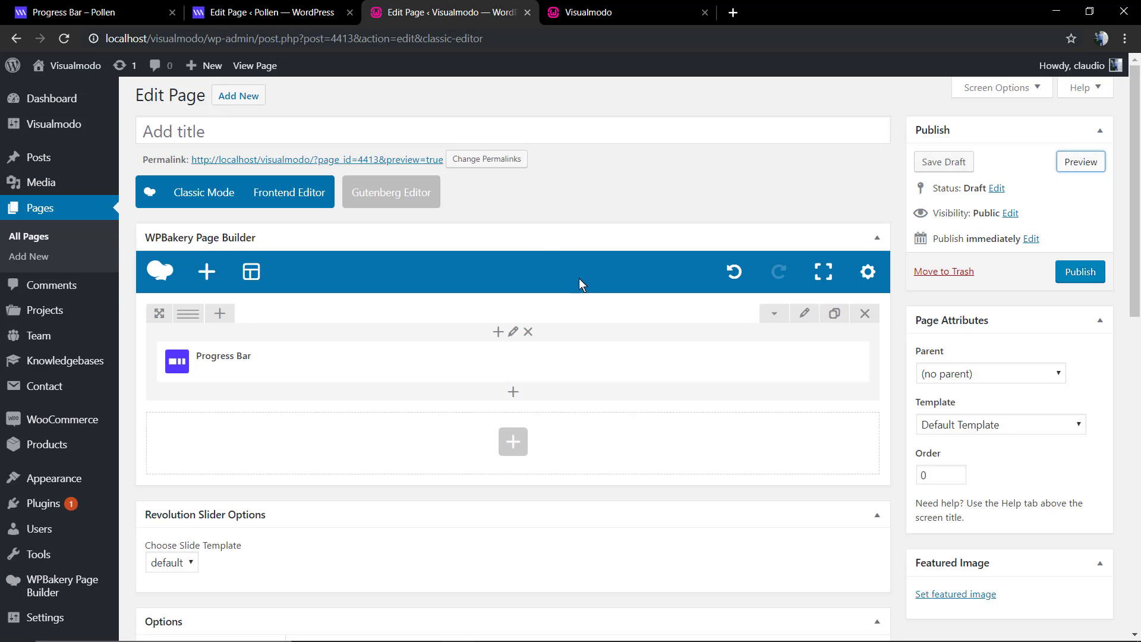
pyautogui.click(805, 314)
pyautogui.click(645, 206)
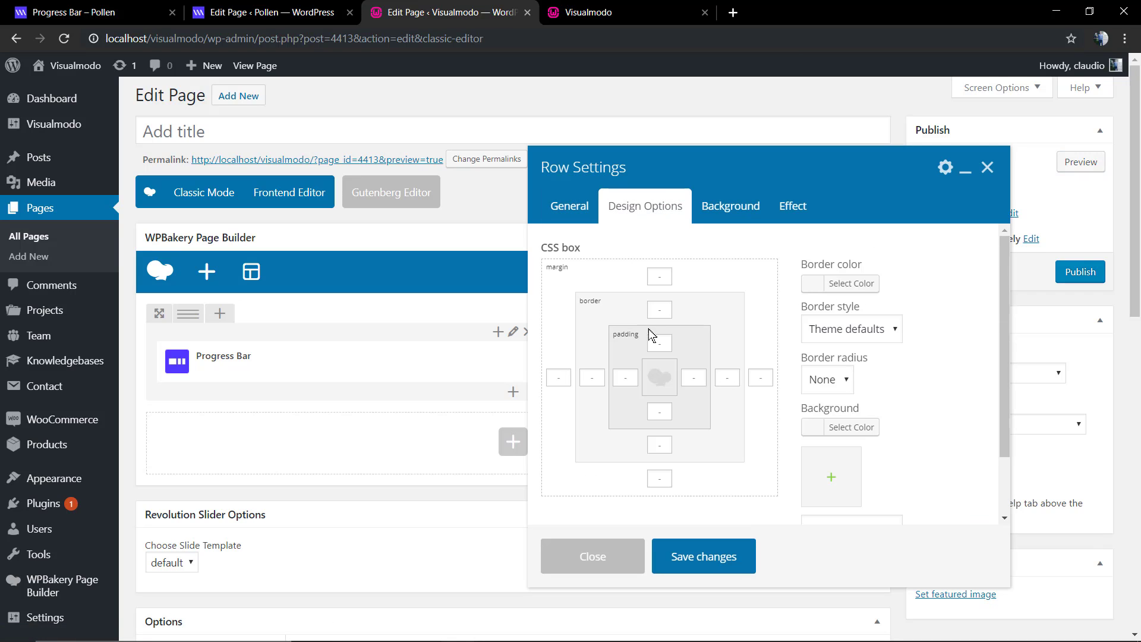
pyautogui.click(657, 340)
pyautogui.write('6')
pyautogui.write('0')
pyautogui.click(660, 411)
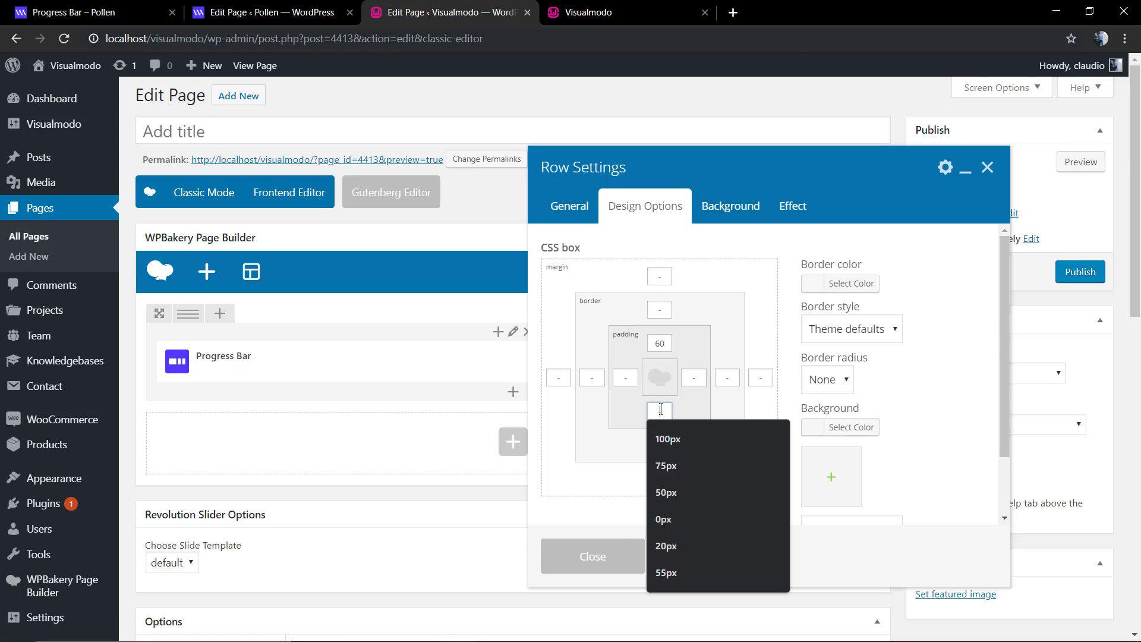
pyautogui.write('6')
pyautogui.click(682, 548)
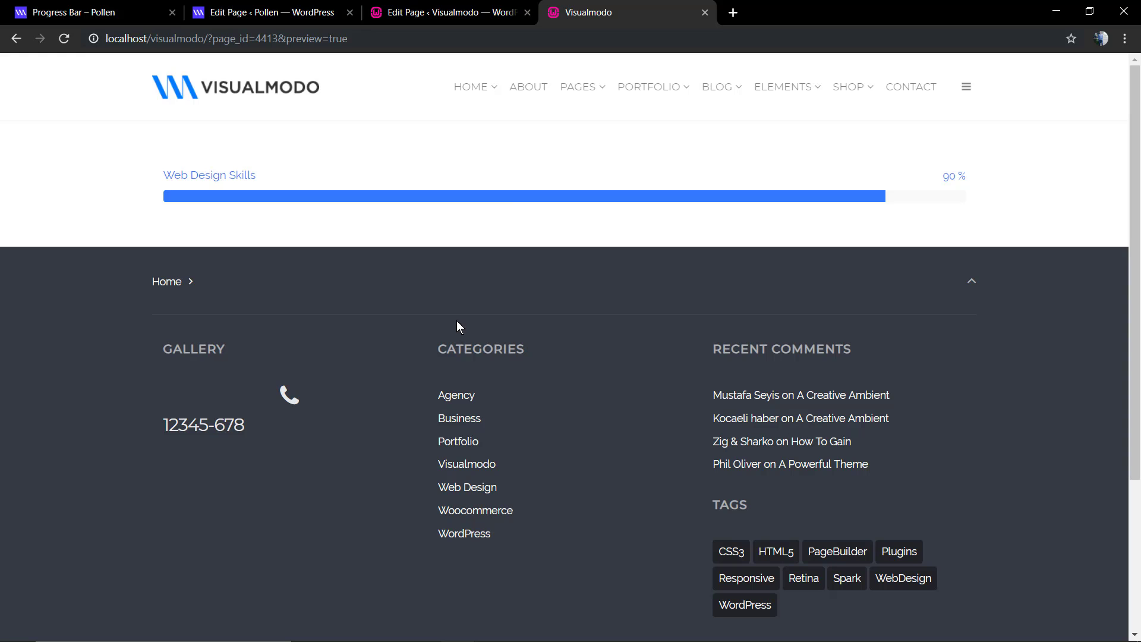
# Enable the progress bar's icon and choose the Linearicons bar-chart icon.
pyautogui.click(440, 12)
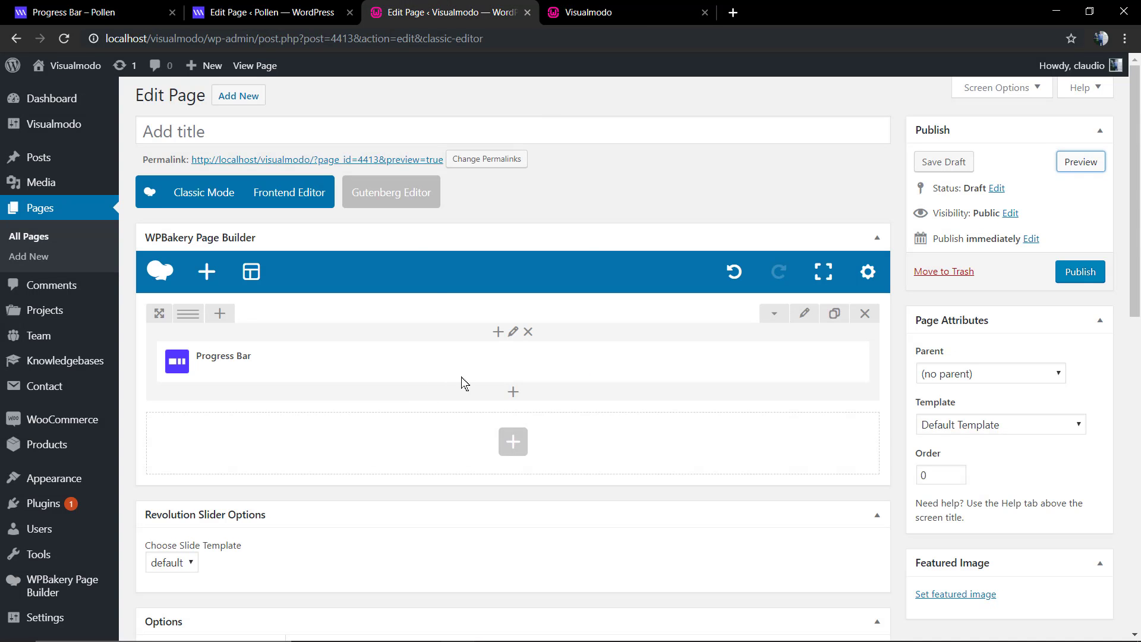
pyautogui.click(531, 362)
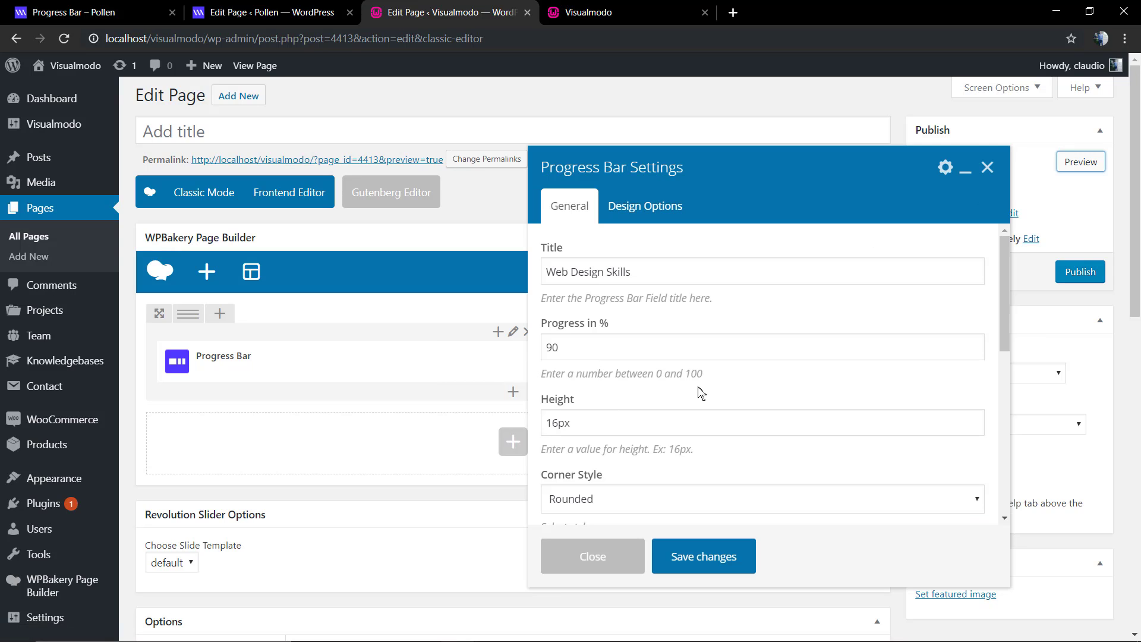
pyautogui.scroll(-2, 701, 393)
pyautogui.scroll(-3, 695, 385)
pyautogui.scroll(-2, 690, 377)
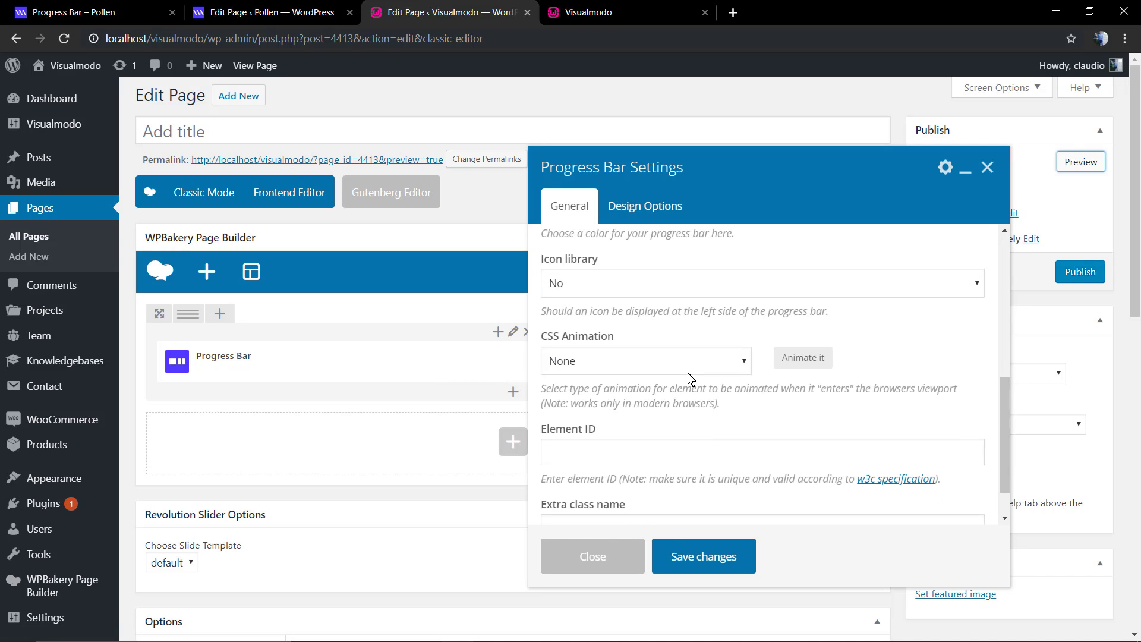
pyautogui.scroll(2, 682, 368)
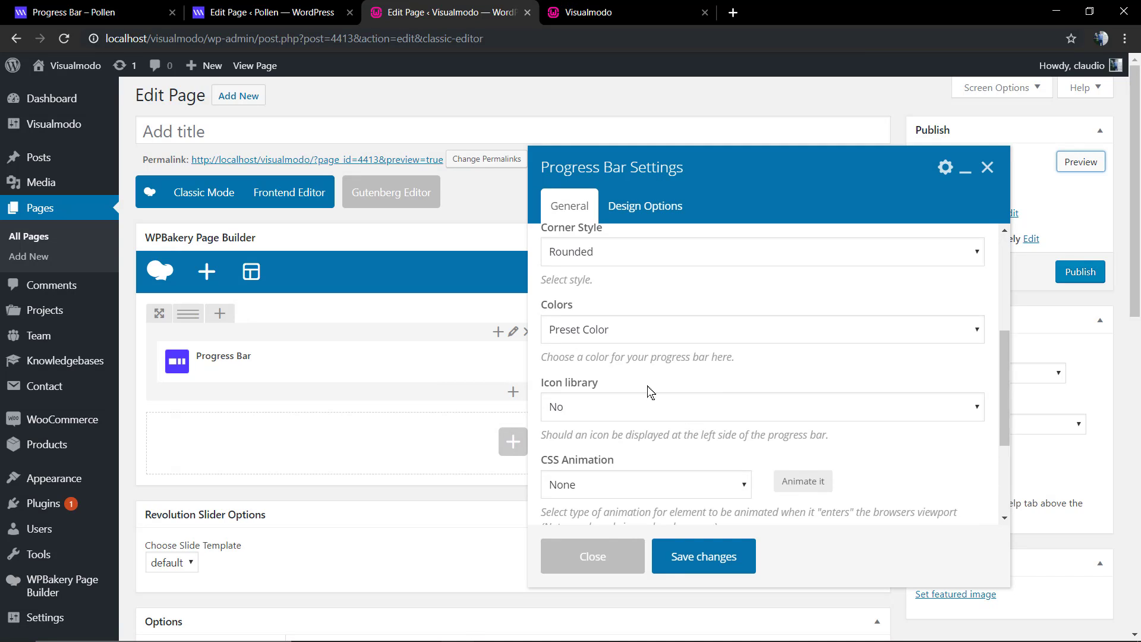
pyautogui.click(645, 416)
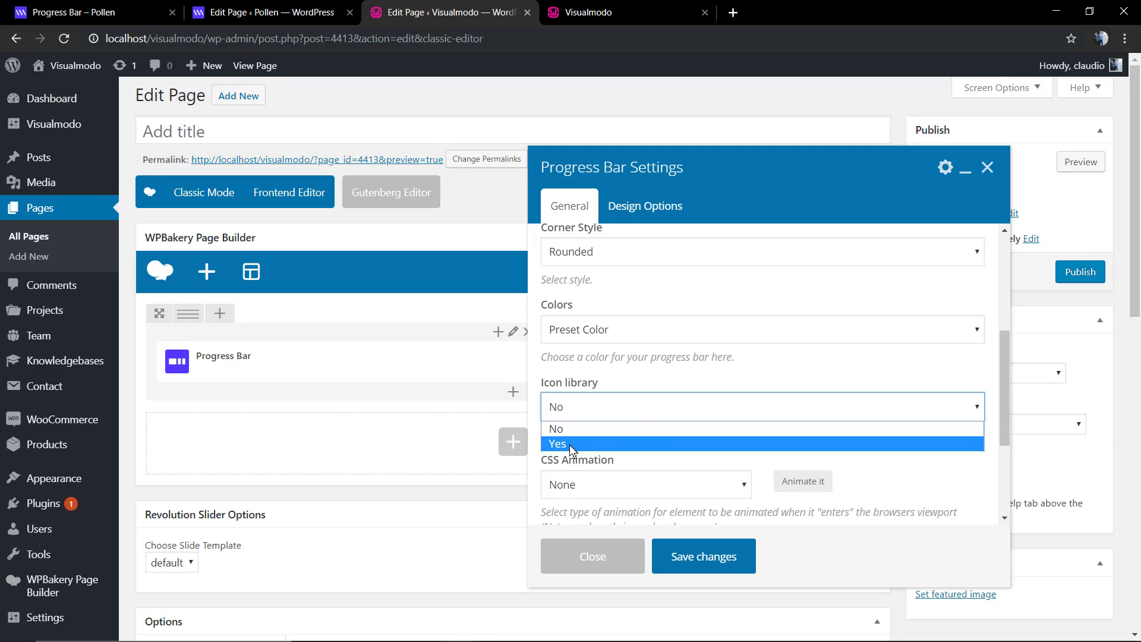
pyautogui.click(569, 444)
pyautogui.scroll(-2, 657, 405)
pyautogui.scroll(-2, 653, 379)
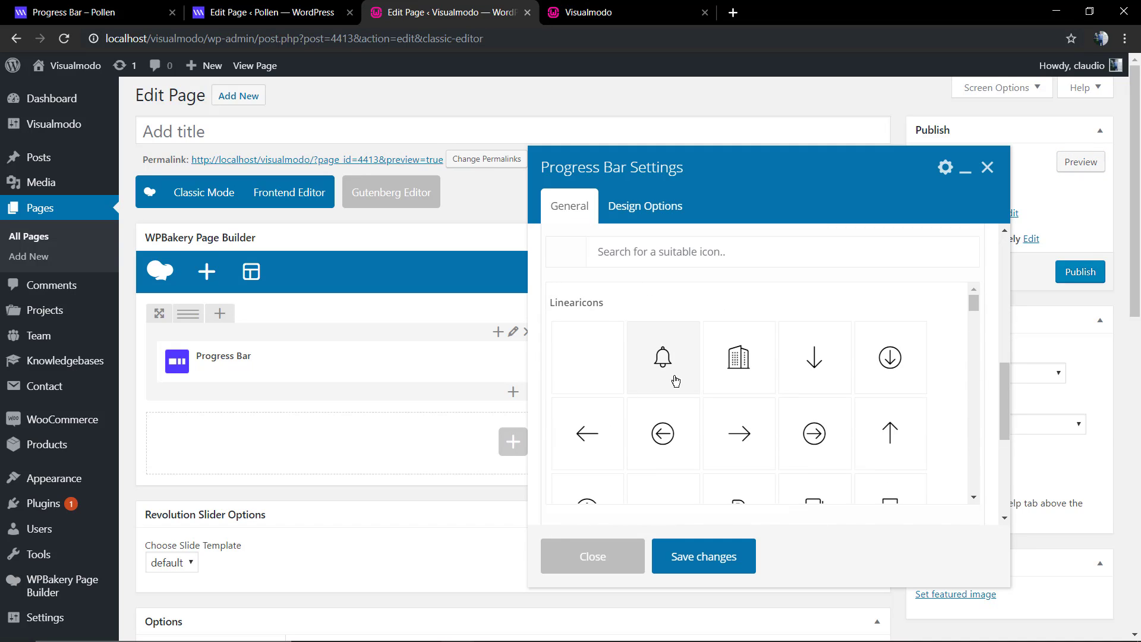
pyautogui.scroll(-2, 754, 373)
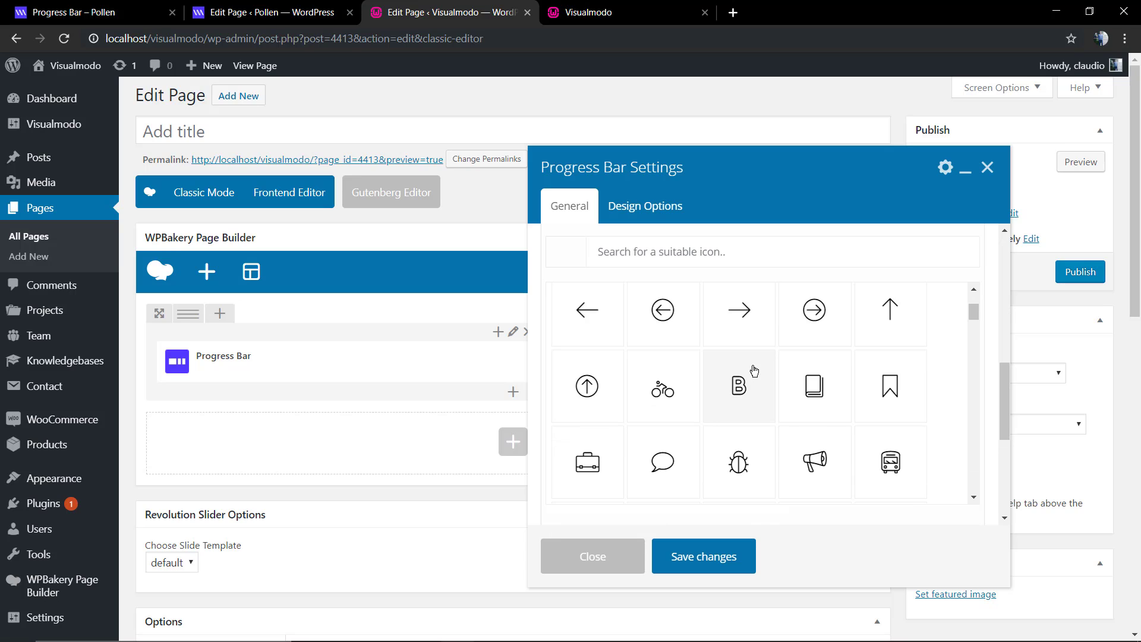
pyautogui.scroll(-2, 737, 387)
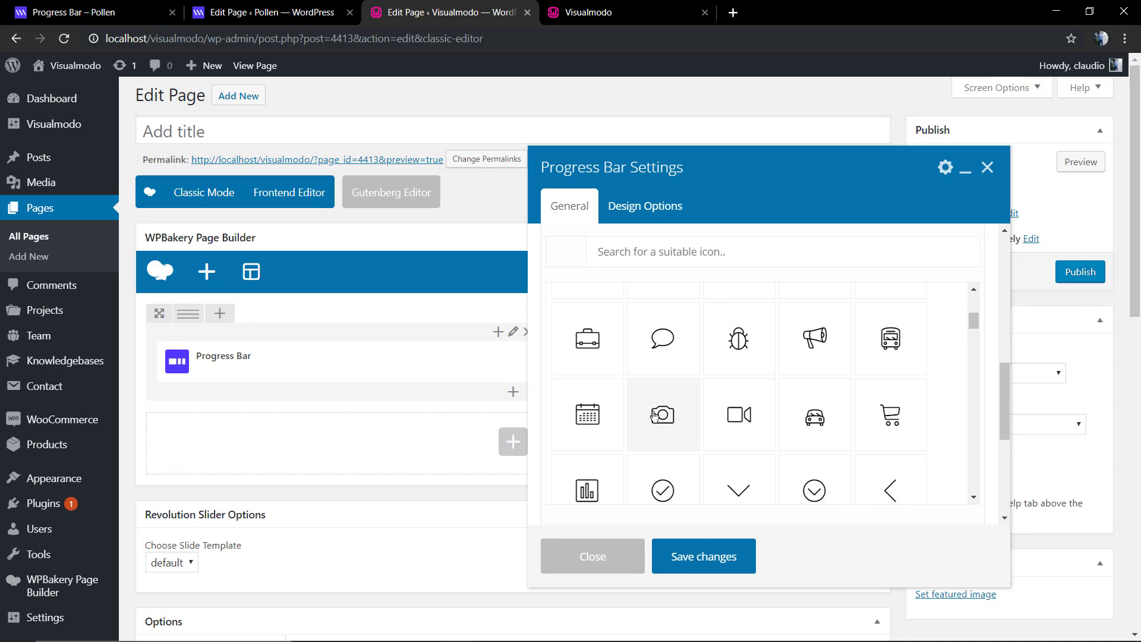
pyautogui.scroll(-2, 654, 415)
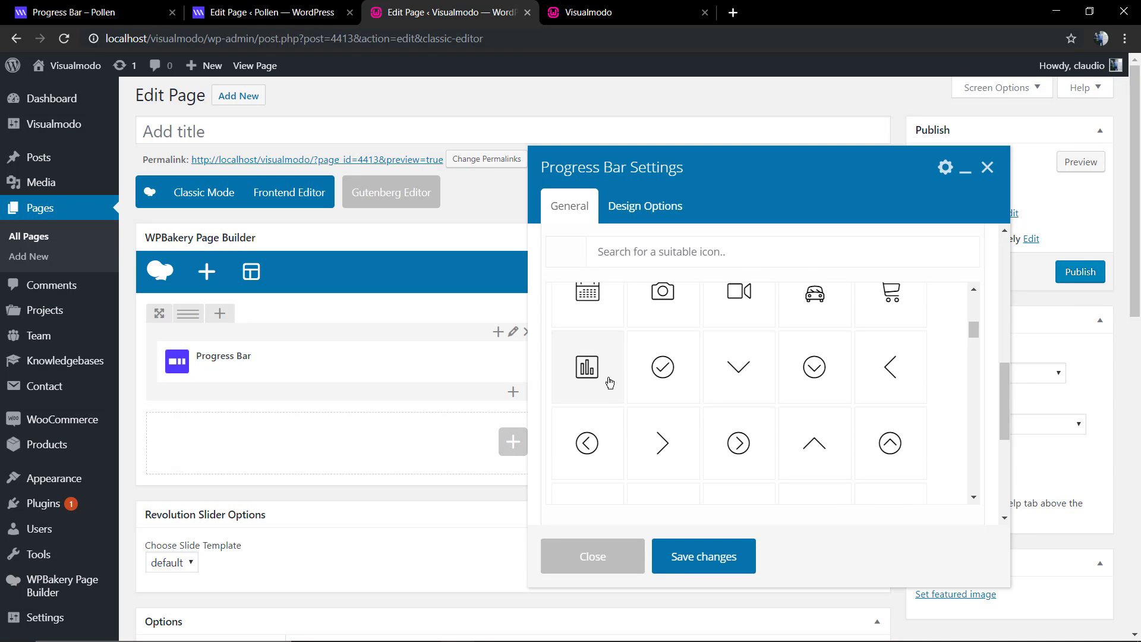
pyautogui.click(609, 385)
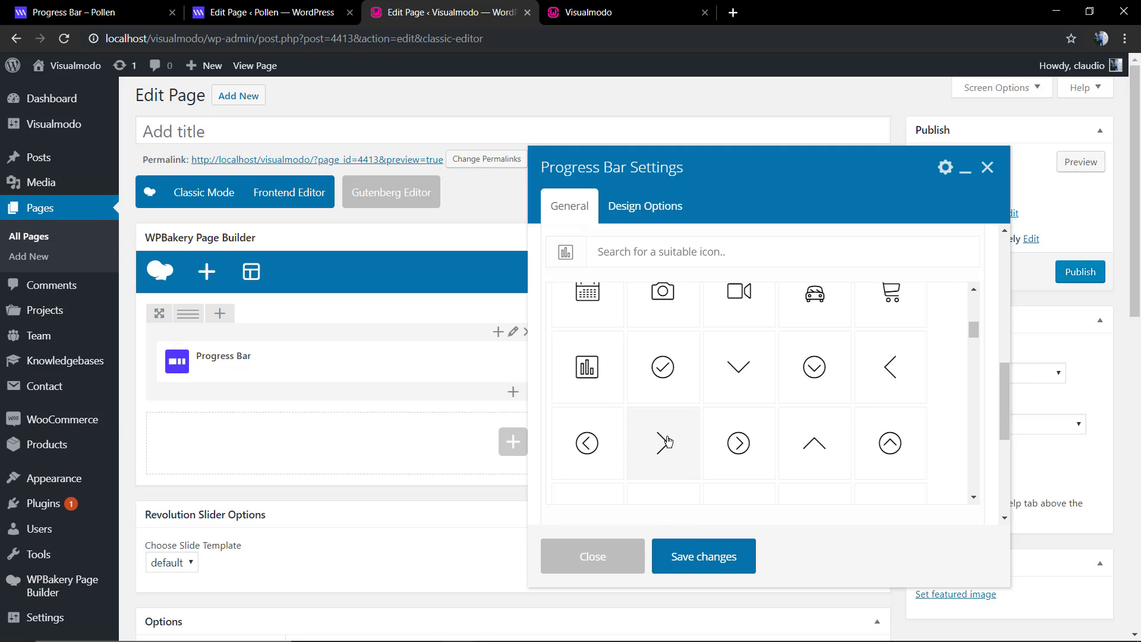
pyautogui.click(687, 559)
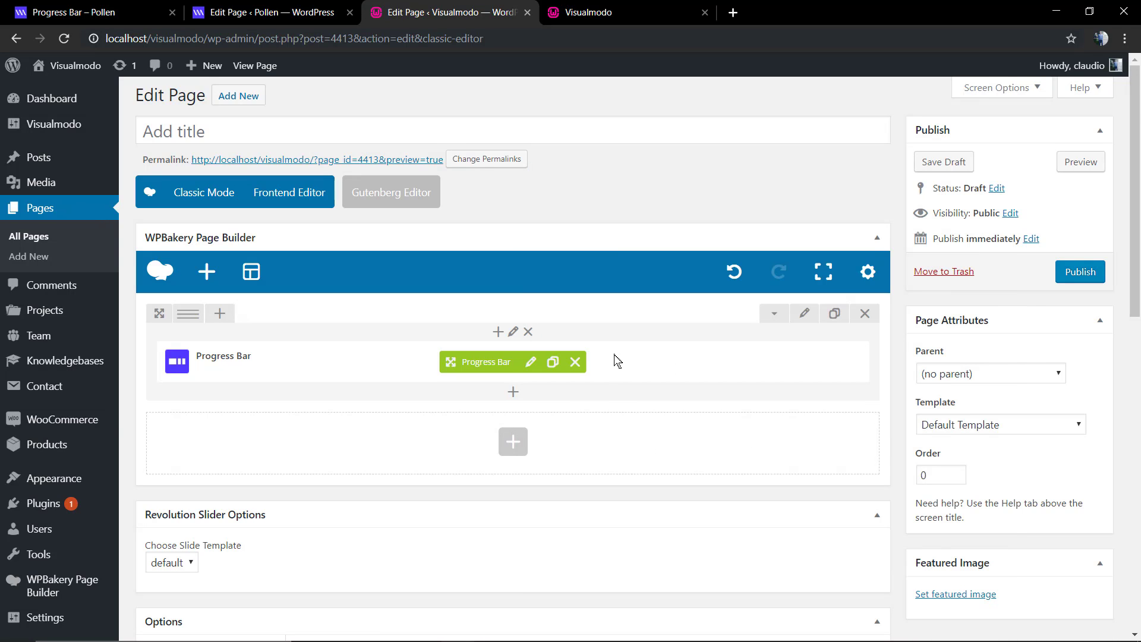
# Preview the icon, then raise the progress bar's height to 36px and save.
pyautogui.click(1092, 168)
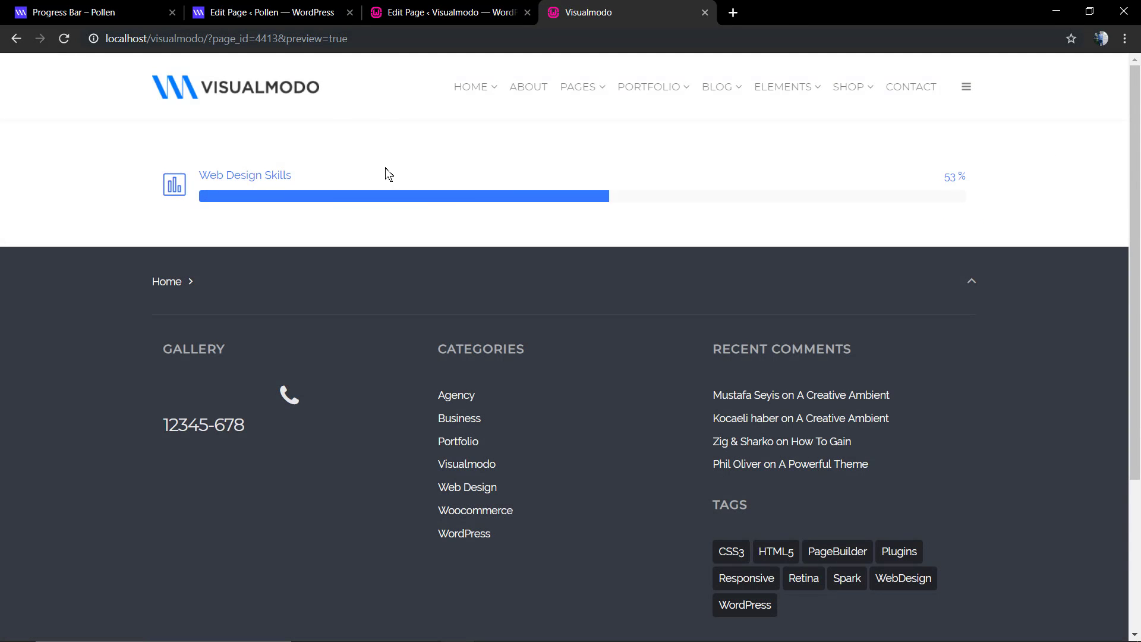
pyautogui.click(476, 8)
pyautogui.click(535, 369)
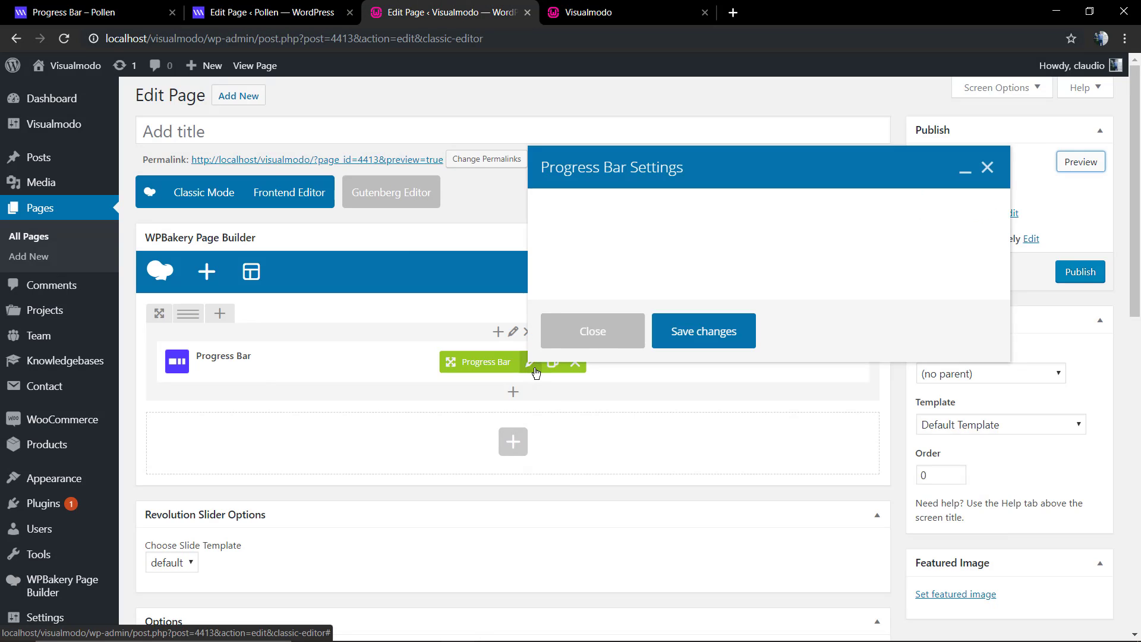
pyautogui.scroll(-2, 713, 350)
pyautogui.scroll(-2, 710, 354)
pyautogui.scroll(-2, 704, 358)
pyautogui.scroll(-3, 704, 362)
pyautogui.scroll(-1, 701, 363)
pyautogui.scroll(2, 696, 380)
pyautogui.scroll(-2, 690, 392)
pyautogui.scroll(2, 688, 393)
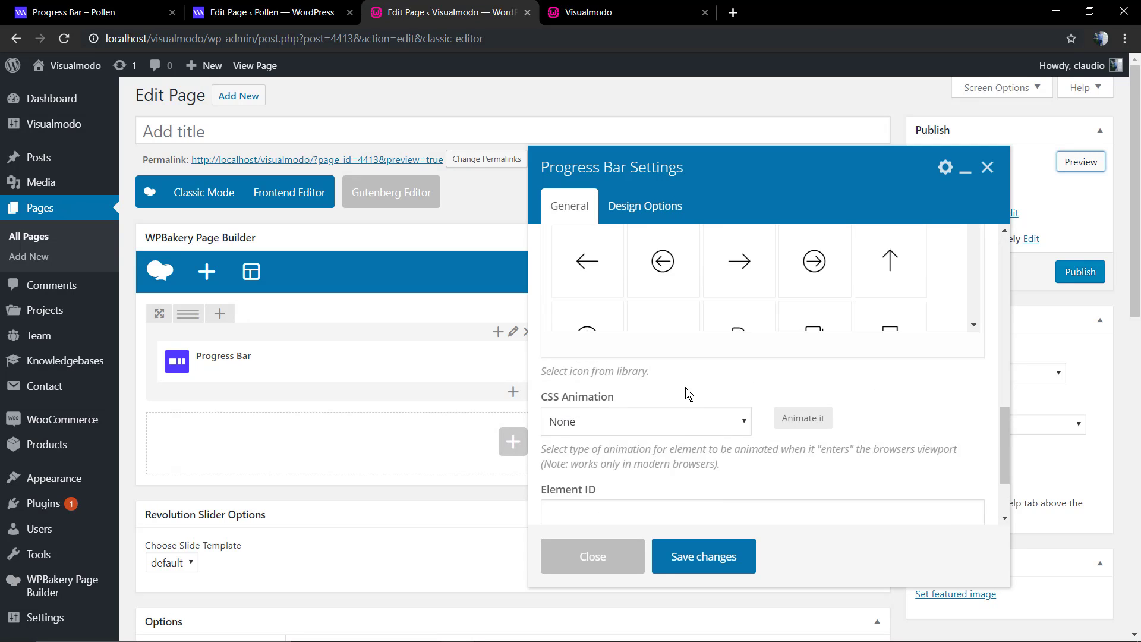
pyautogui.scroll(3, 688, 393)
pyautogui.scroll(2, 678, 380)
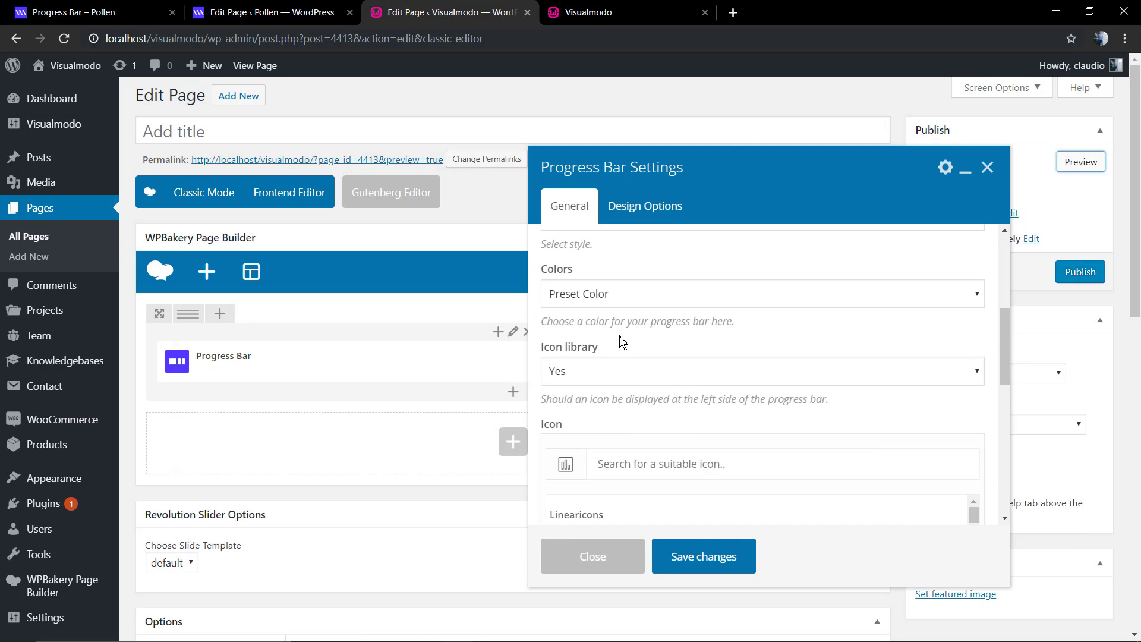
pyautogui.scroll(2, 613, 352)
pyautogui.scroll(-2, 653, 357)
pyautogui.click(627, 301)
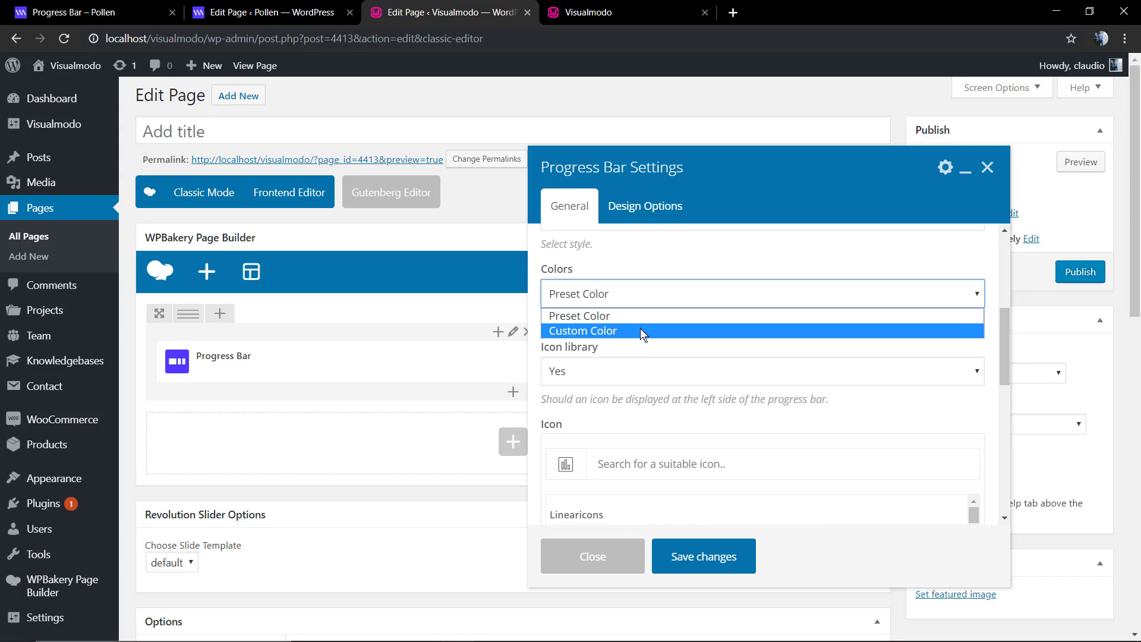
pyautogui.scroll(2, 612, 366)
pyautogui.scroll(2, 584, 327)
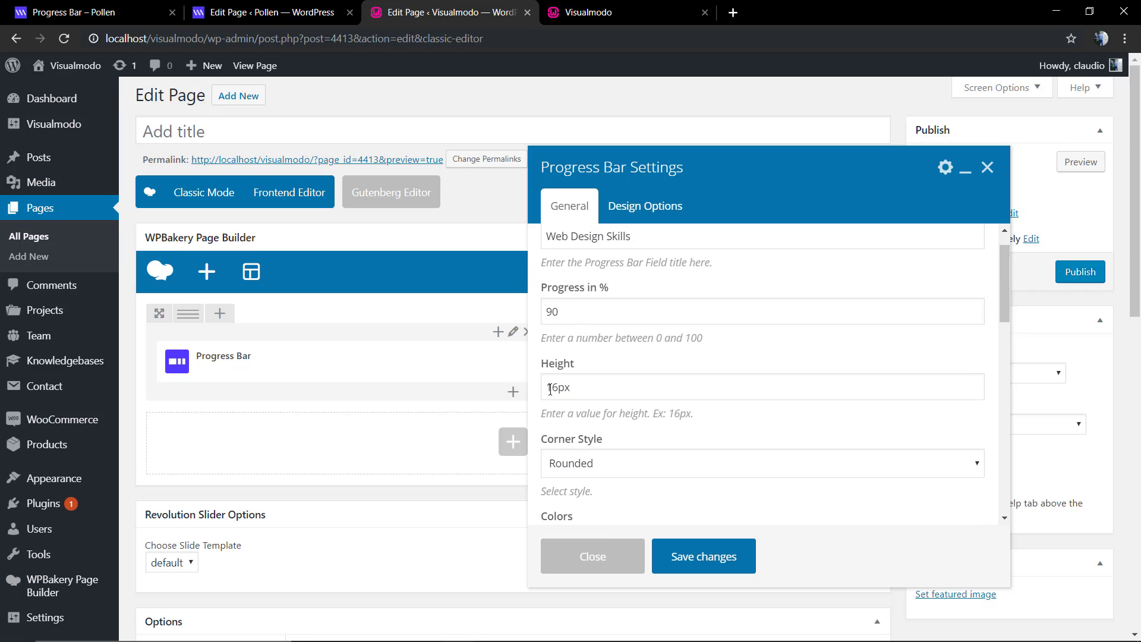
pyautogui.moveTo(553, 391); pyautogui.dragTo(544, 381)
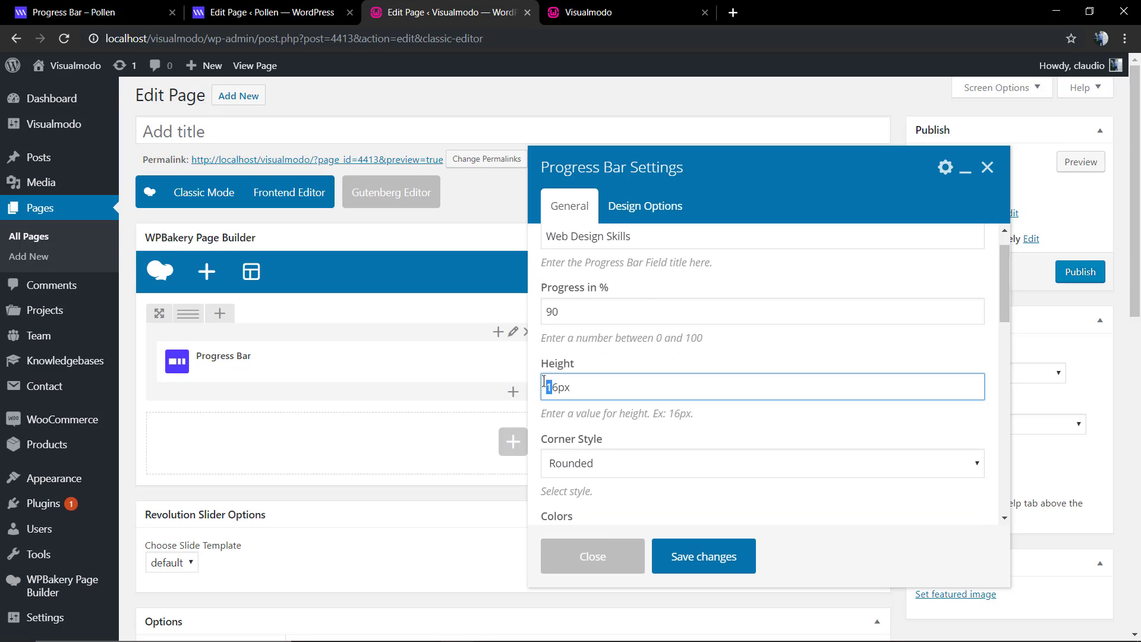
pyautogui.click(685, 547)
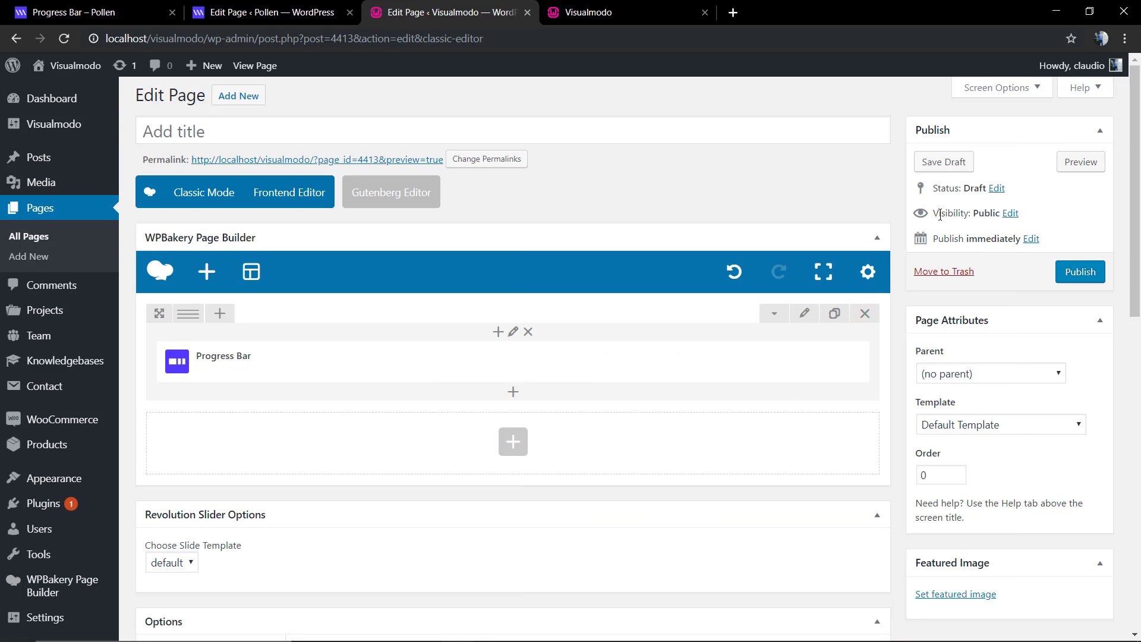
# Set the progress bar's corner style to Round and check it in the preview.
pyautogui.click(1060, 164)
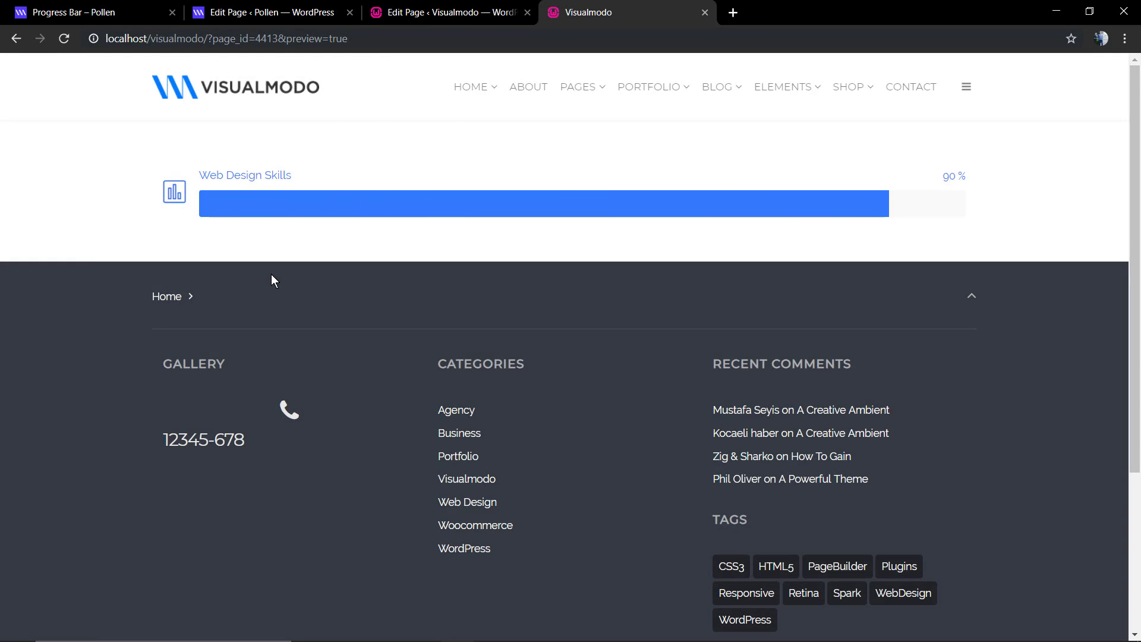
pyautogui.click(509, 12)
pyautogui.click(531, 362)
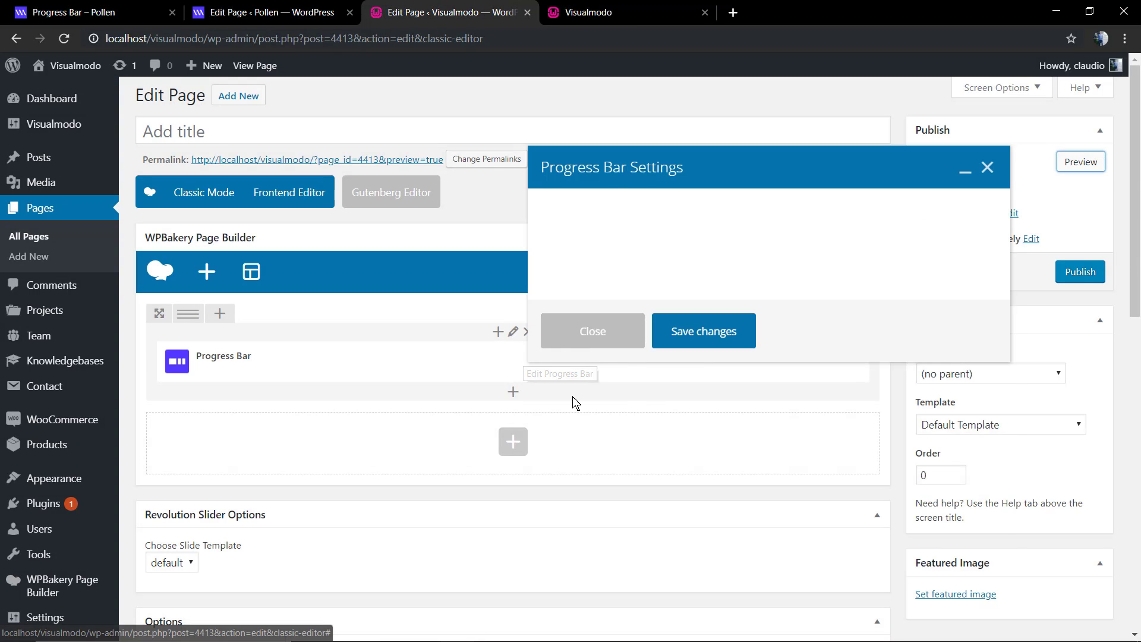
pyautogui.scroll(-2, 586, 396)
pyautogui.click(588, 376)
pyautogui.click(640, 426)
pyautogui.click(711, 564)
pyautogui.click(1081, 162)
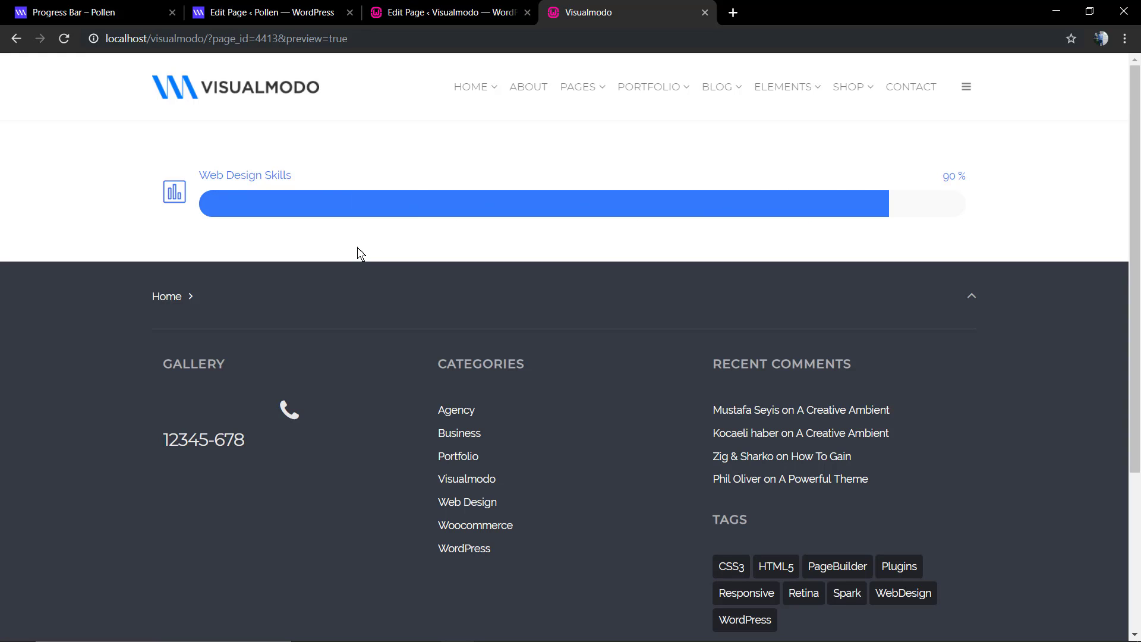
pyautogui.click(464, 12)
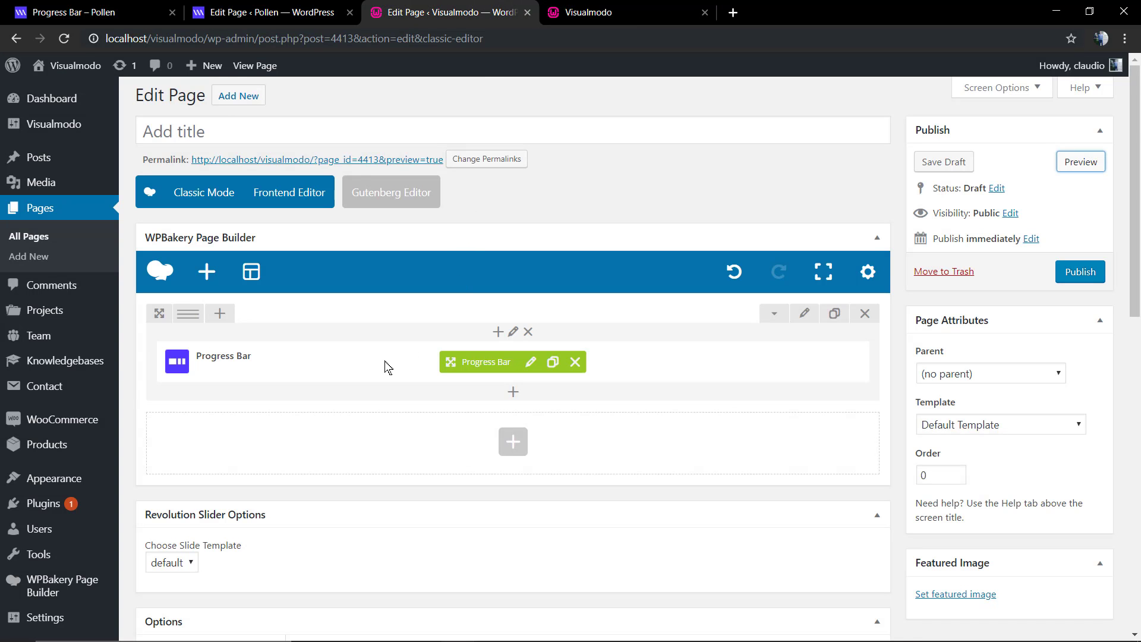
pyautogui.moveTo(187, 313)
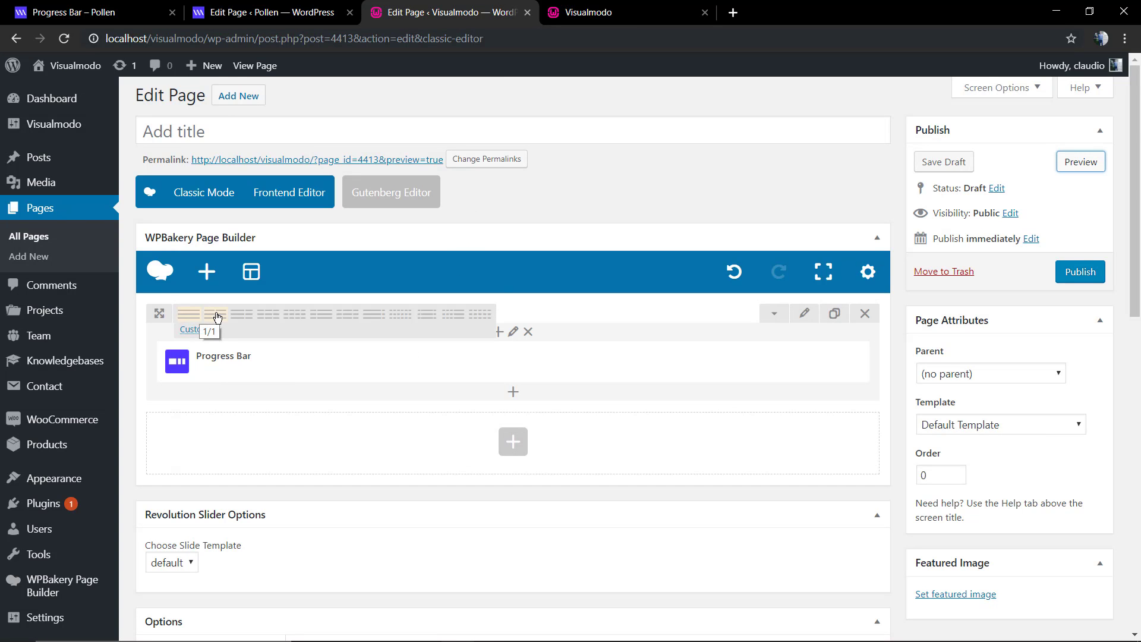
# Switch the row to a 1/2+1/2 layout with three cloned progress bars per column, then preview.
pyautogui.click(215, 315)
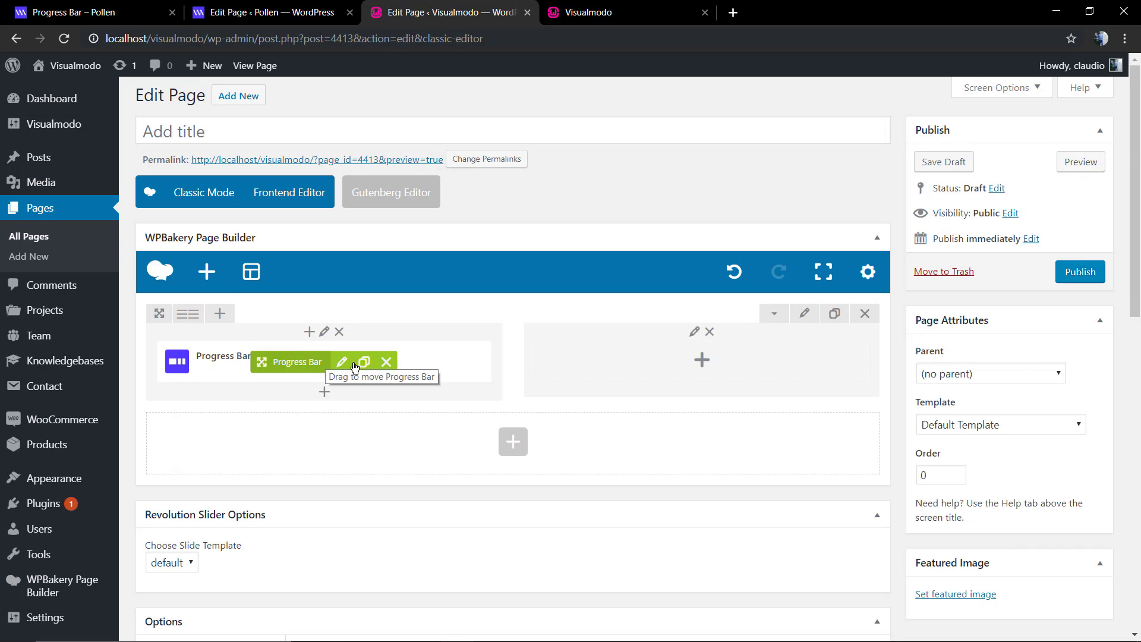
pyautogui.click(363, 364)
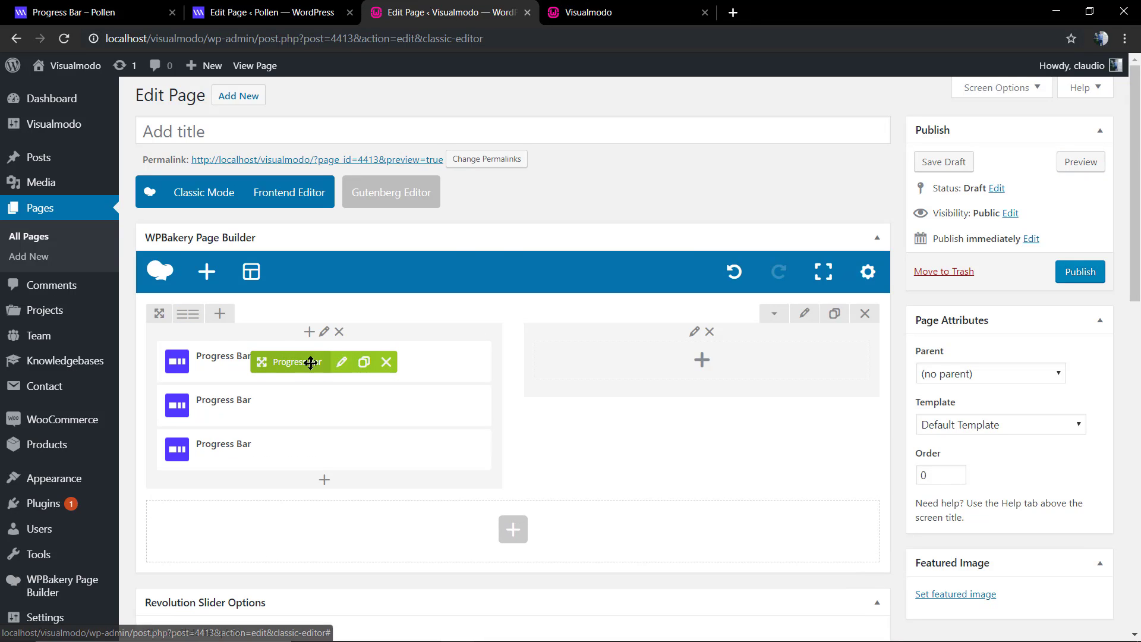
pyautogui.click(364, 363)
pyautogui.click(364, 364)
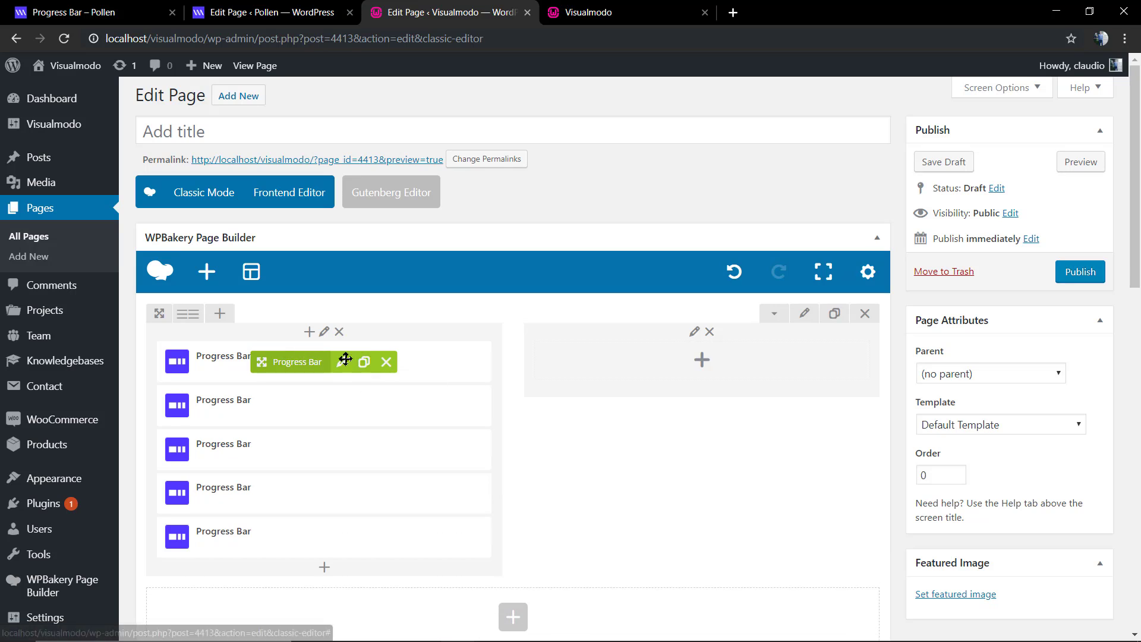
pyautogui.moveTo(347, 370); pyautogui.dragTo(678, 356)
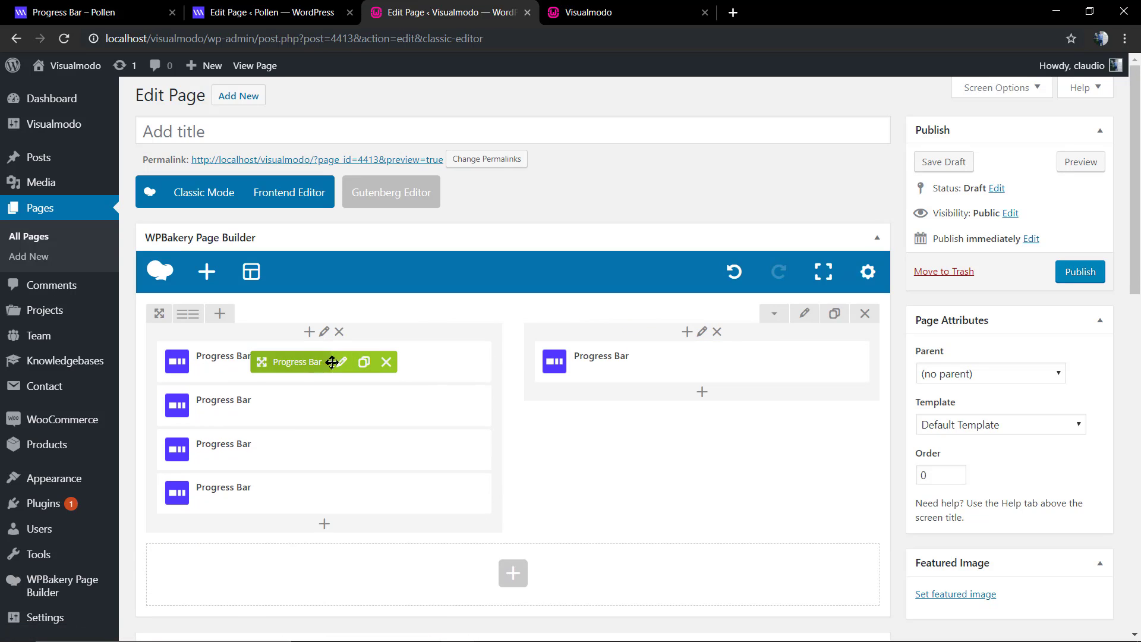
pyautogui.moveTo(350, 369); pyautogui.dragTo(651, 393)
pyautogui.click(365, 405)
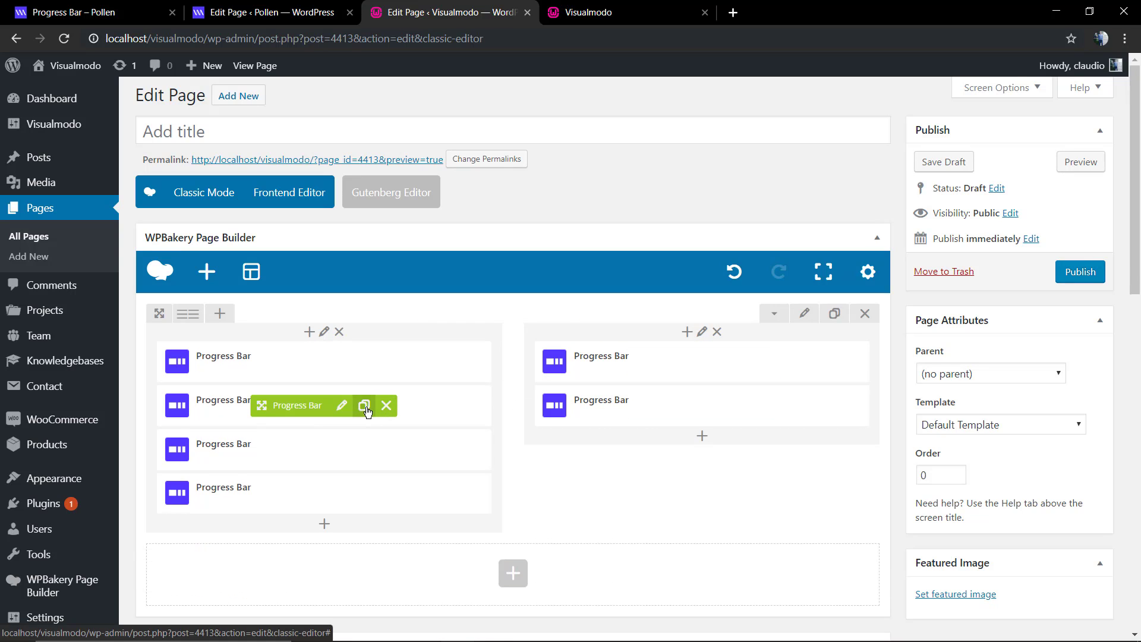
pyautogui.moveTo(308, 404); pyautogui.dragTo(720, 402)
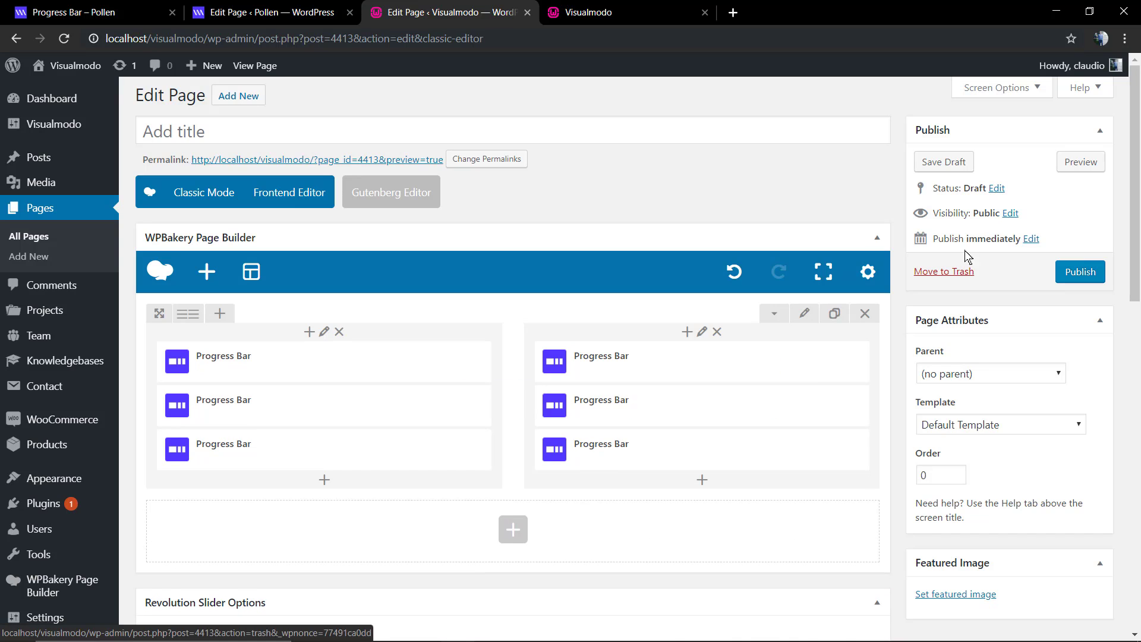
pyautogui.click(1080, 162)
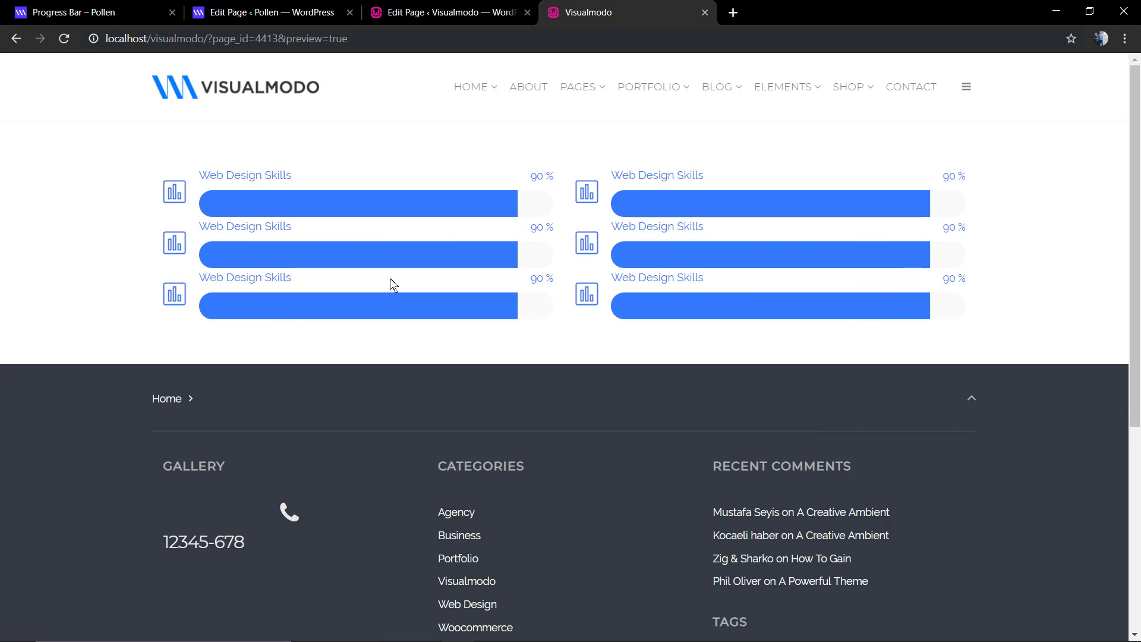
# Delete the extra progress bars and return the row to a single 1/1 column.
pyautogui.click(452, 12)
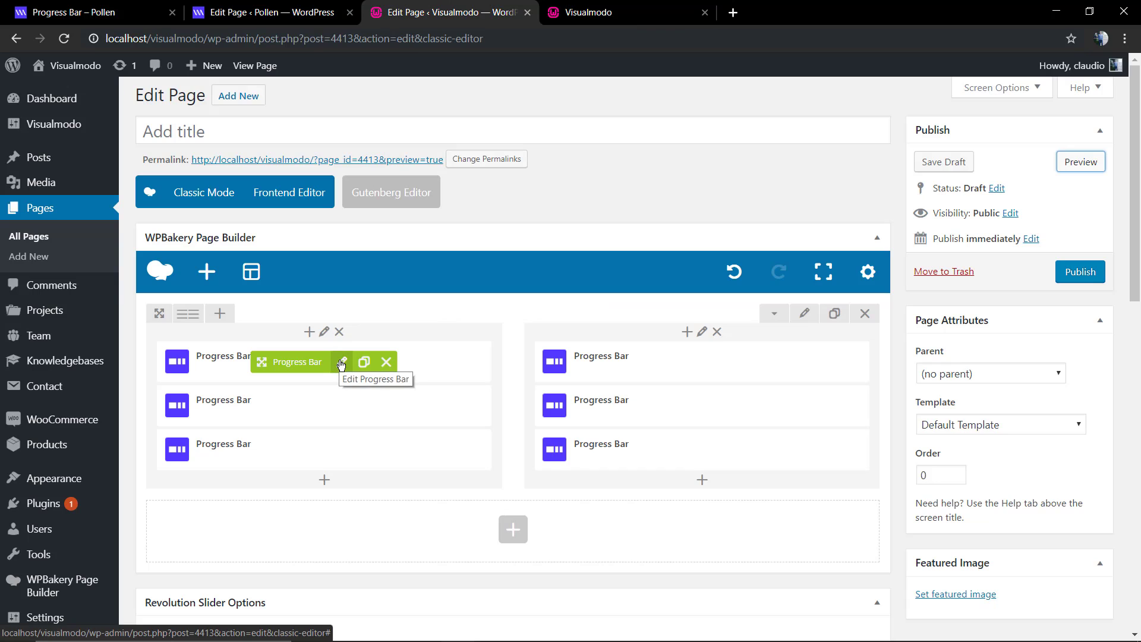
pyautogui.click(386, 362)
pyautogui.click(386, 362)
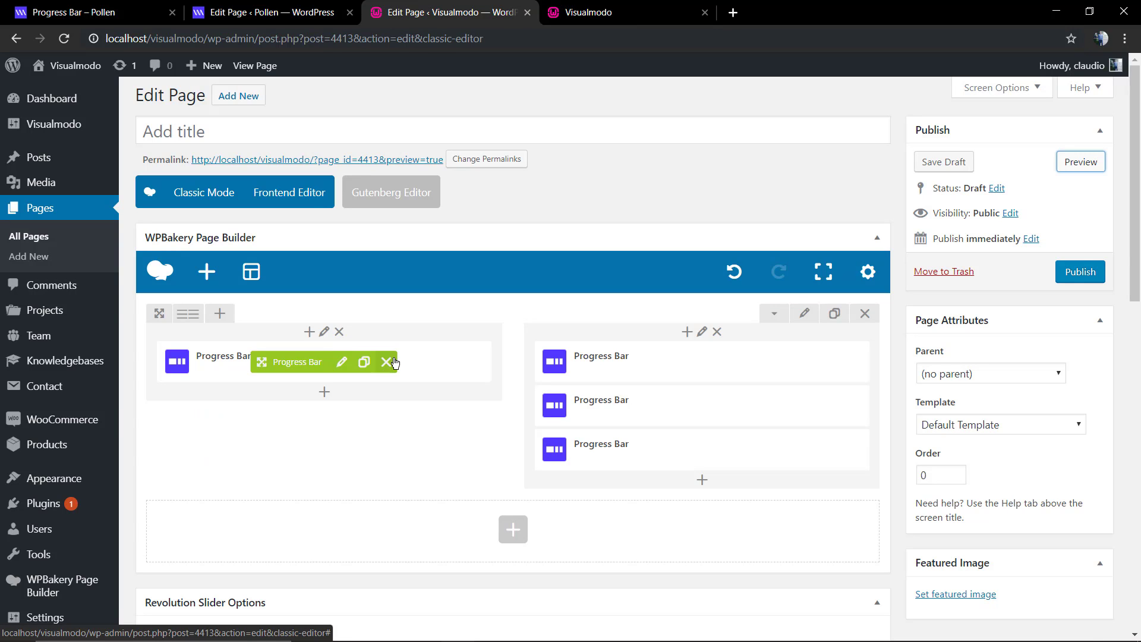
pyautogui.click(766, 361)
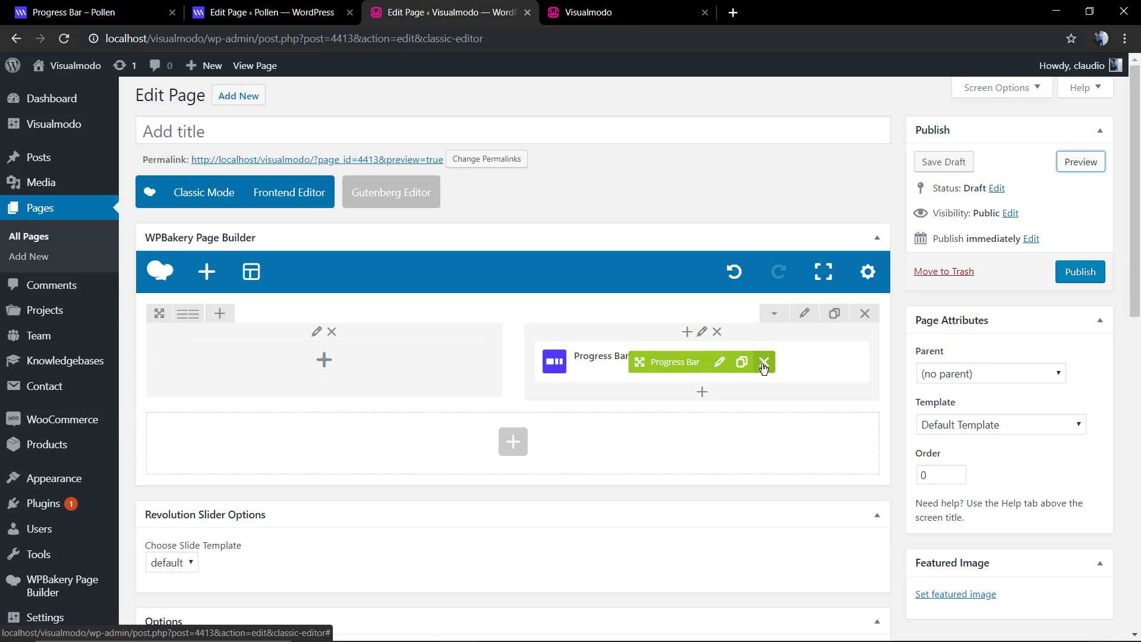
pyautogui.click(189, 314)
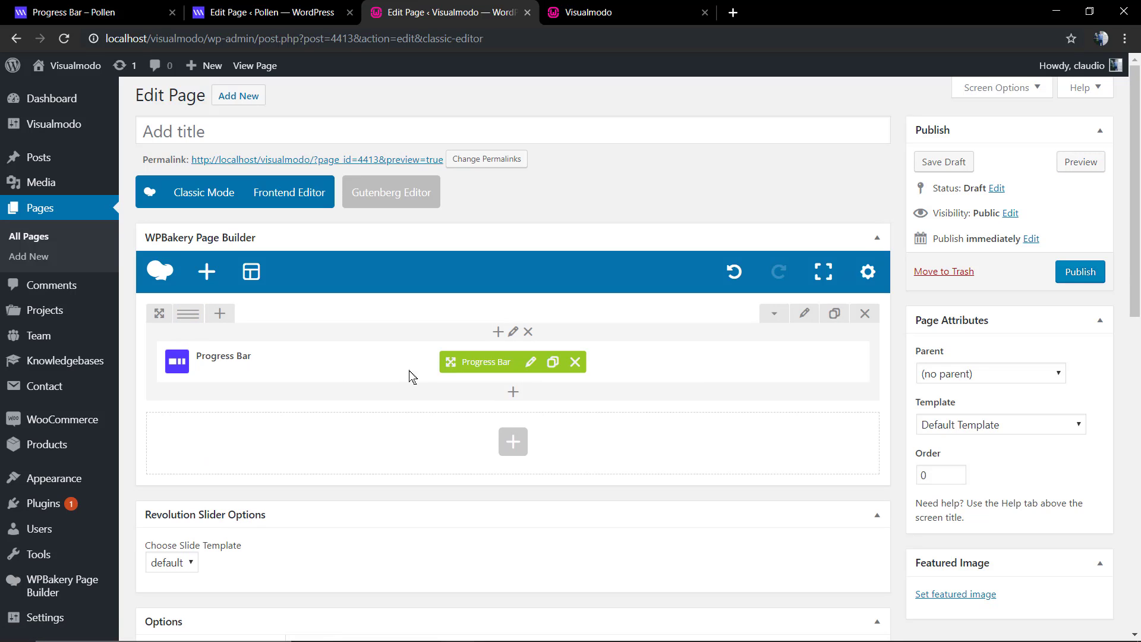
# Set the remaining progress bar's height to 16px and its corner style to Rounded.
pyautogui.click(532, 363)
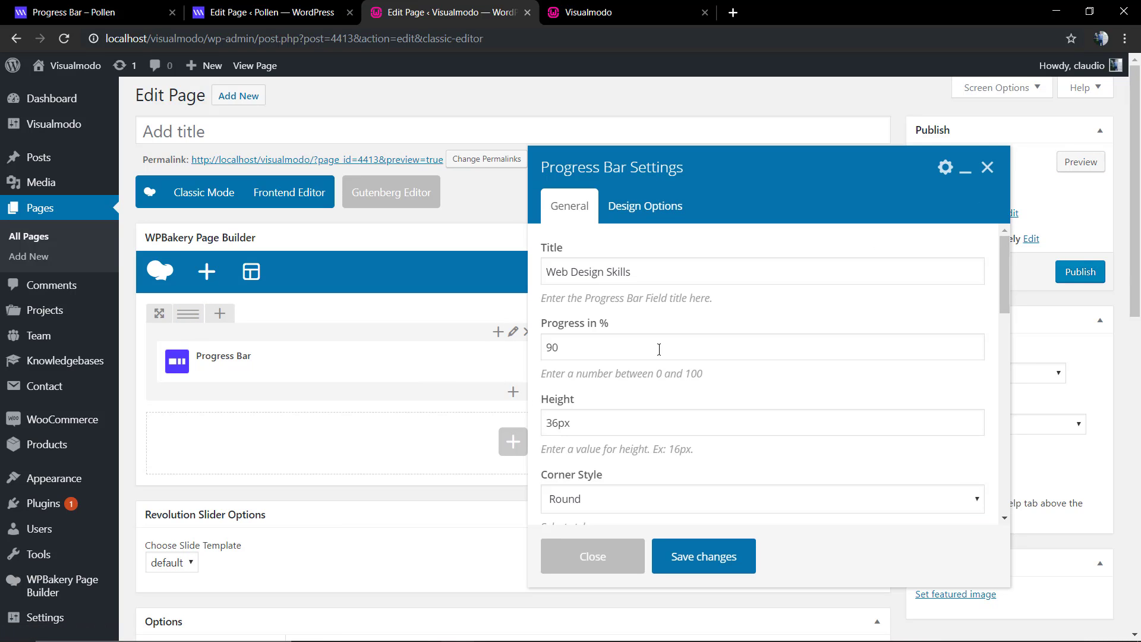
pyautogui.click(552, 423)
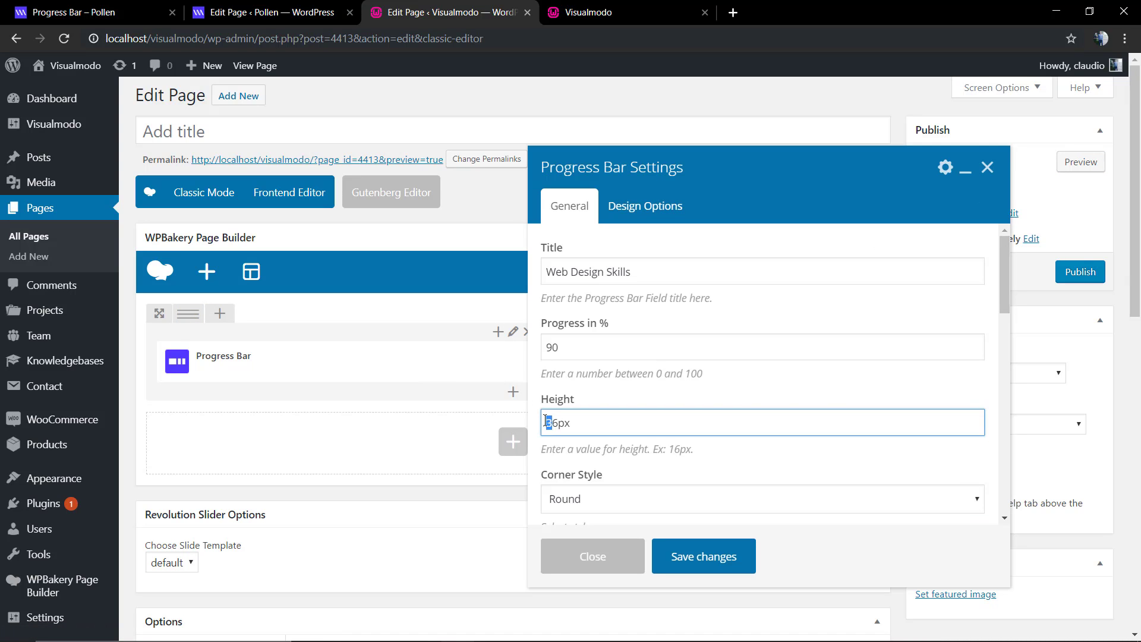
pyautogui.press('BackSpace')
pyautogui.write('1')
pyautogui.scroll(-2, 619, 416)
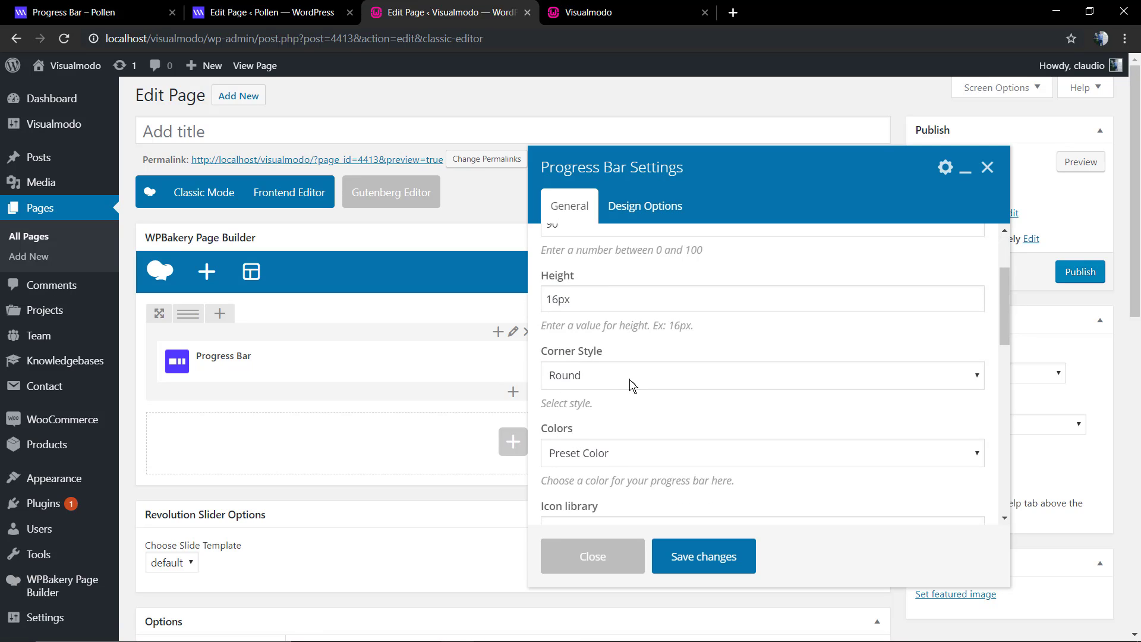
pyautogui.click(619, 378)
pyautogui.click(621, 398)
pyautogui.scroll(-2, 626, 404)
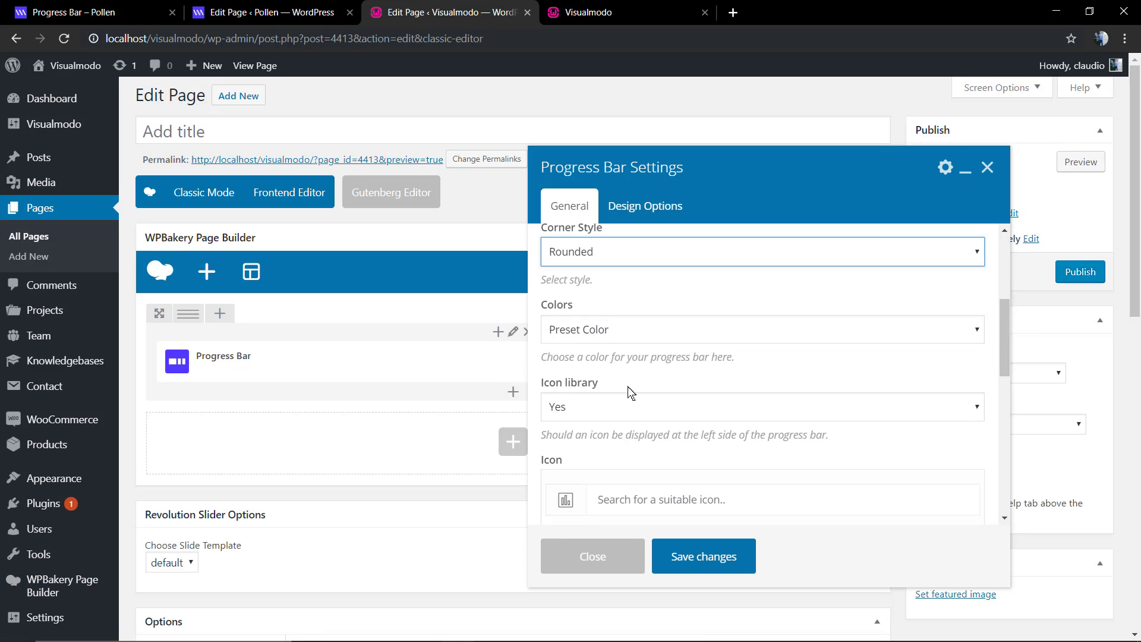
# Switch the bar's Colors to Custom Color and set a near-black Title Color.
pyautogui.click(607, 328)
pyautogui.click(602, 365)
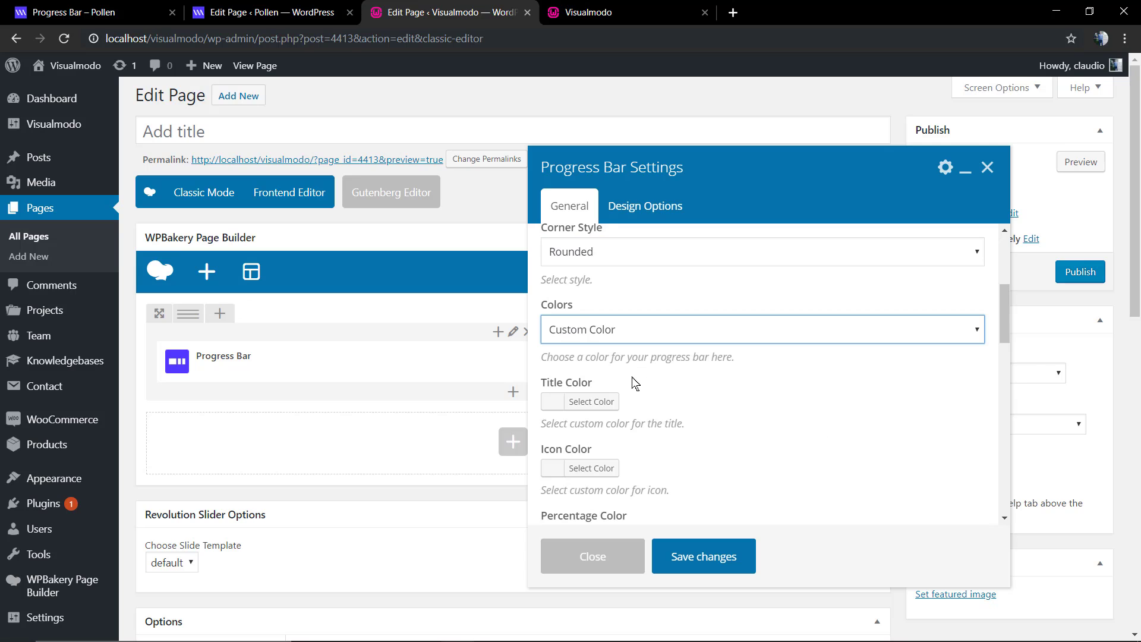
pyautogui.scroll(-2, 637, 383)
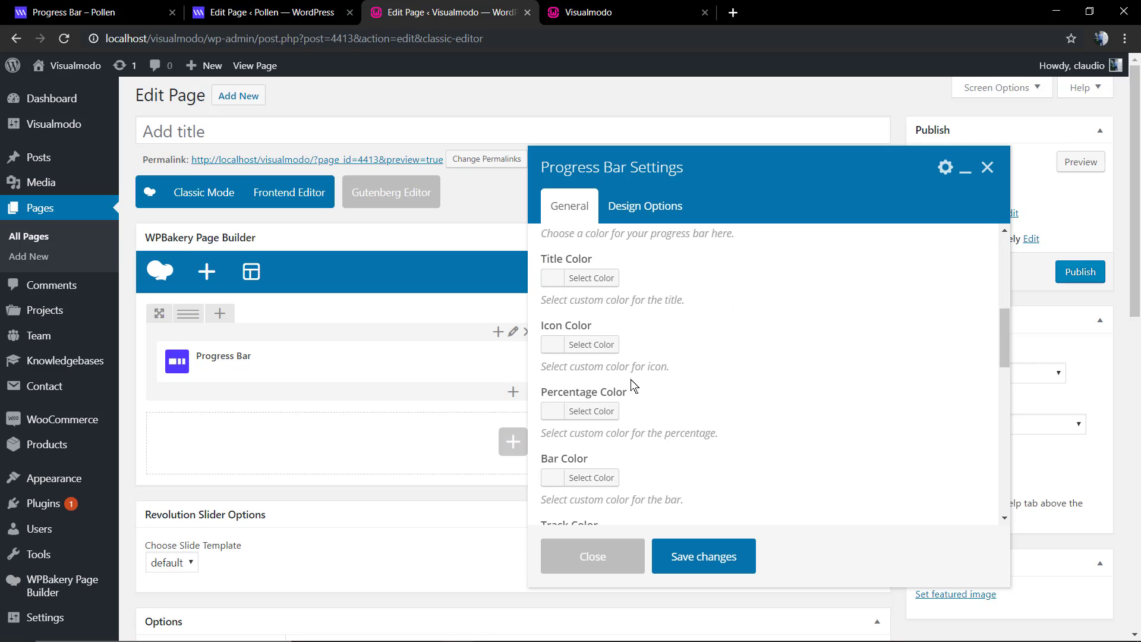
pyautogui.click(592, 278)
pyautogui.click(584, 375)
pyautogui.moveTo(584, 374); pyautogui.dragTo(550, 410)
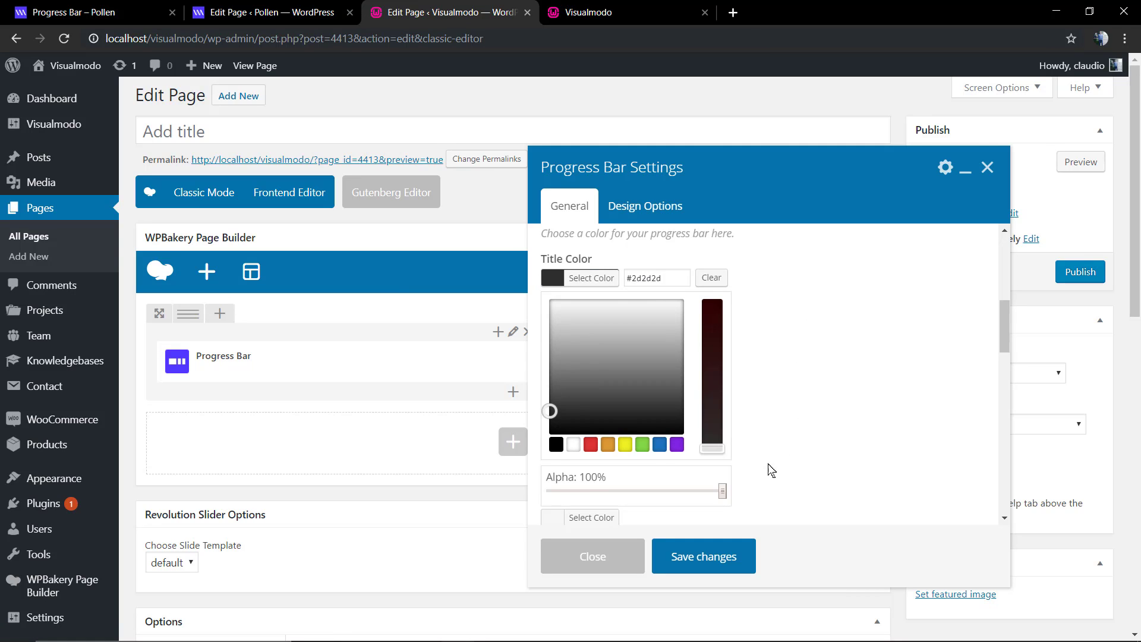
pyautogui.scroll(-3, 714, 446)
pyautogui.click(626, 410)
pyautogui.scroll(3, 630, 392)
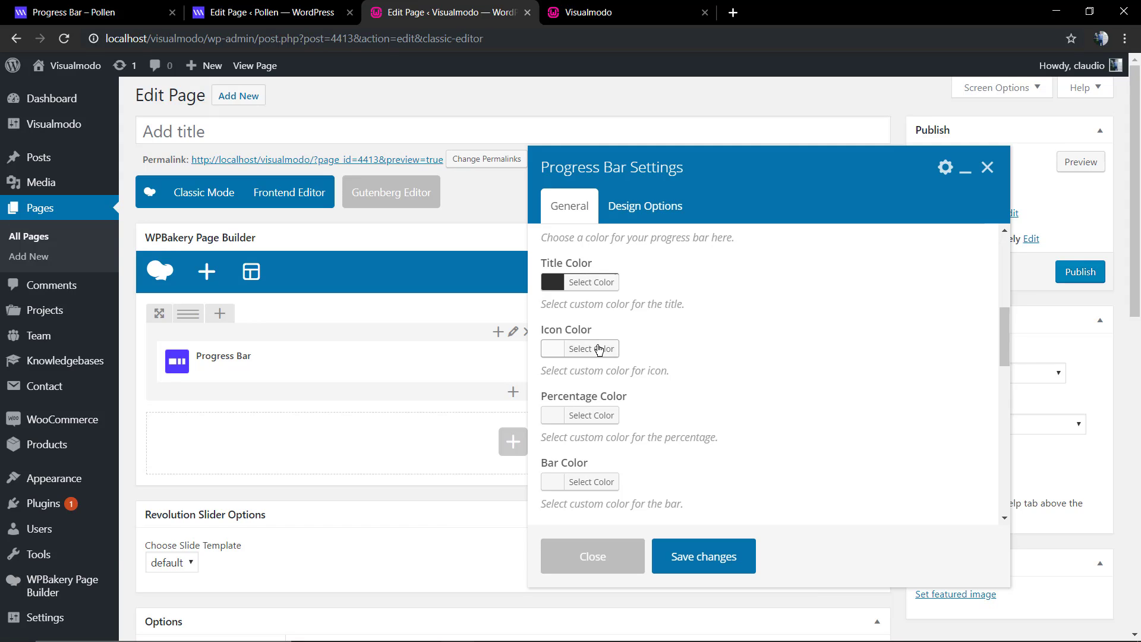
# Set the progress bar's Icon Color to the blue swatch.
pyautogui.click(599, 349)
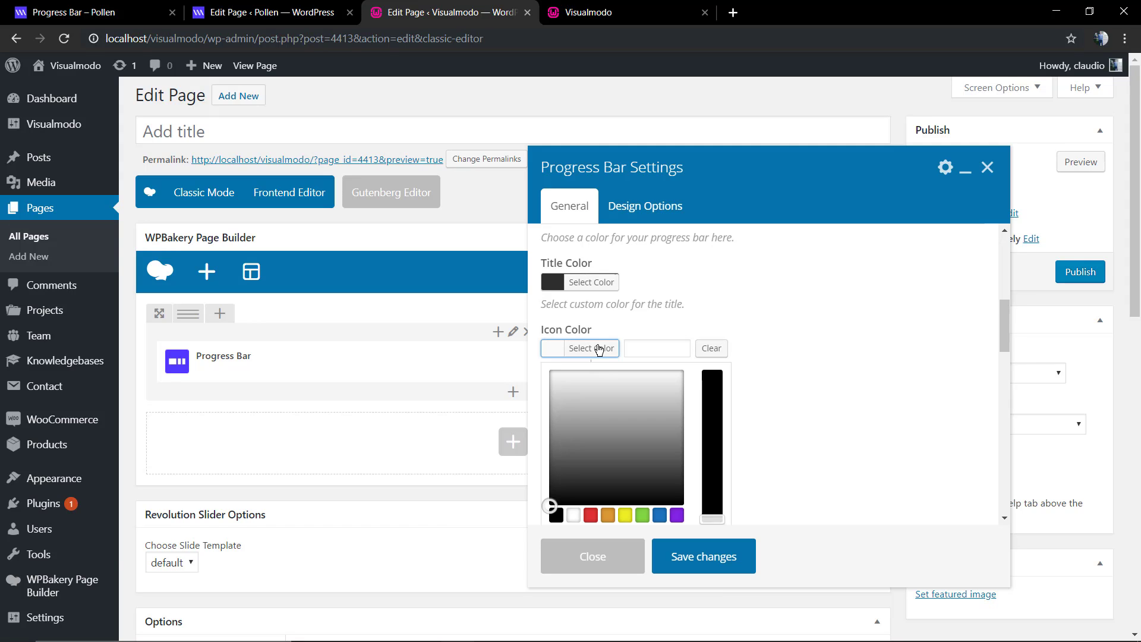
pyautogui.click(660, 514)
pyautogui.click(705, 324)
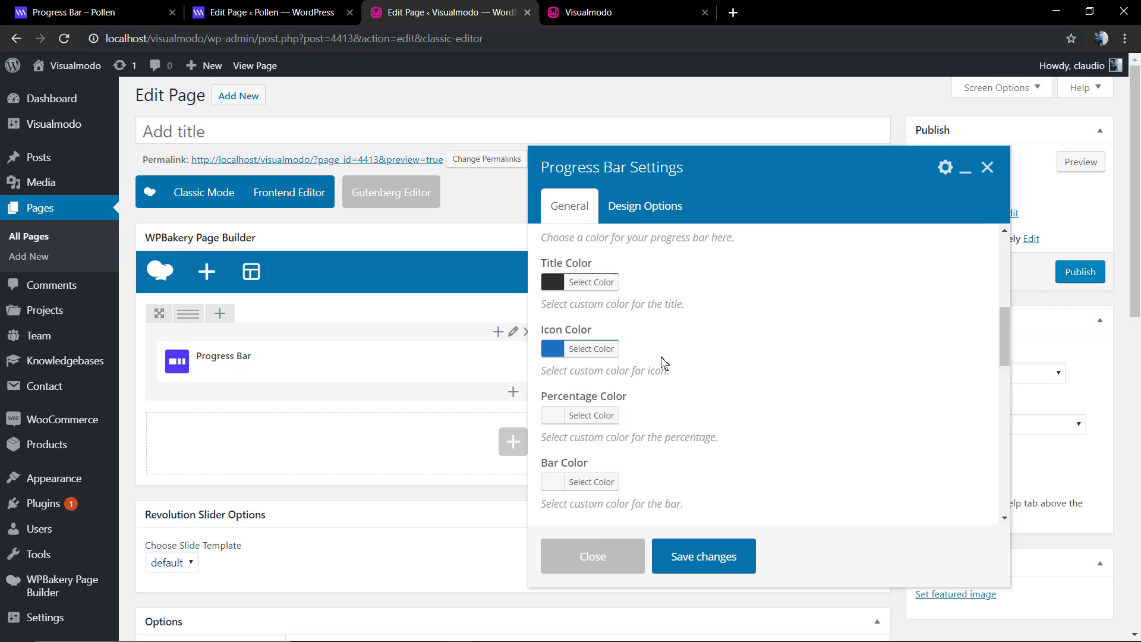
pyautogui.scroll(-2, 664, 363)
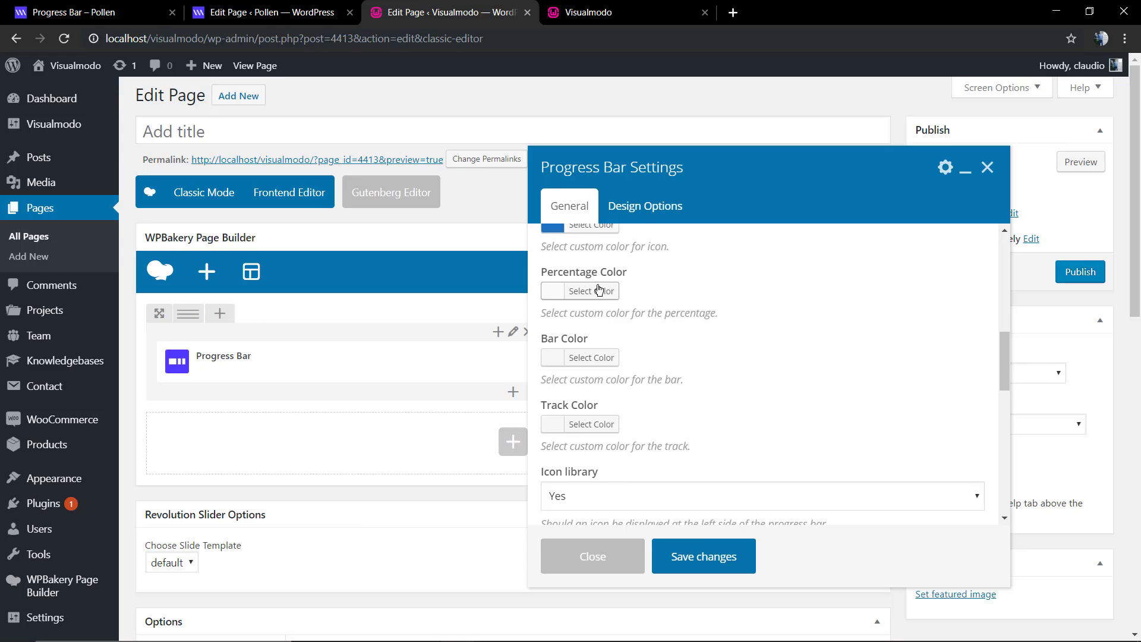
pyautogui.click(599, 290)
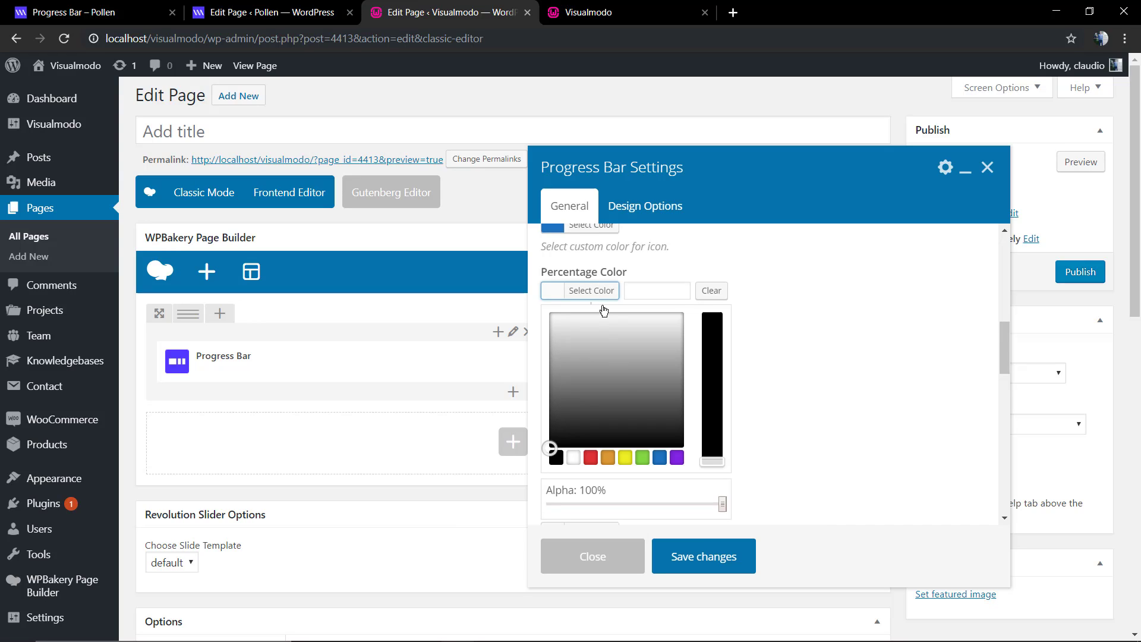
# Make the percentage text blue, save, and preview the page.
pyautogui.click(660, 457)
pyautogui.click(715, 557)
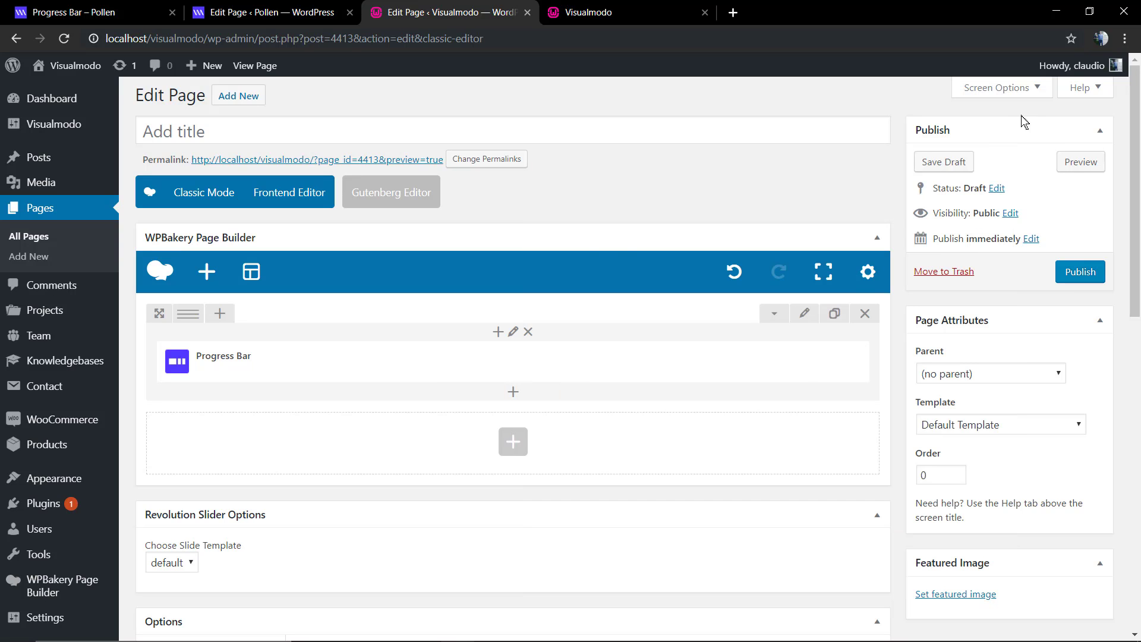
pyautogui.click(1081, 162)
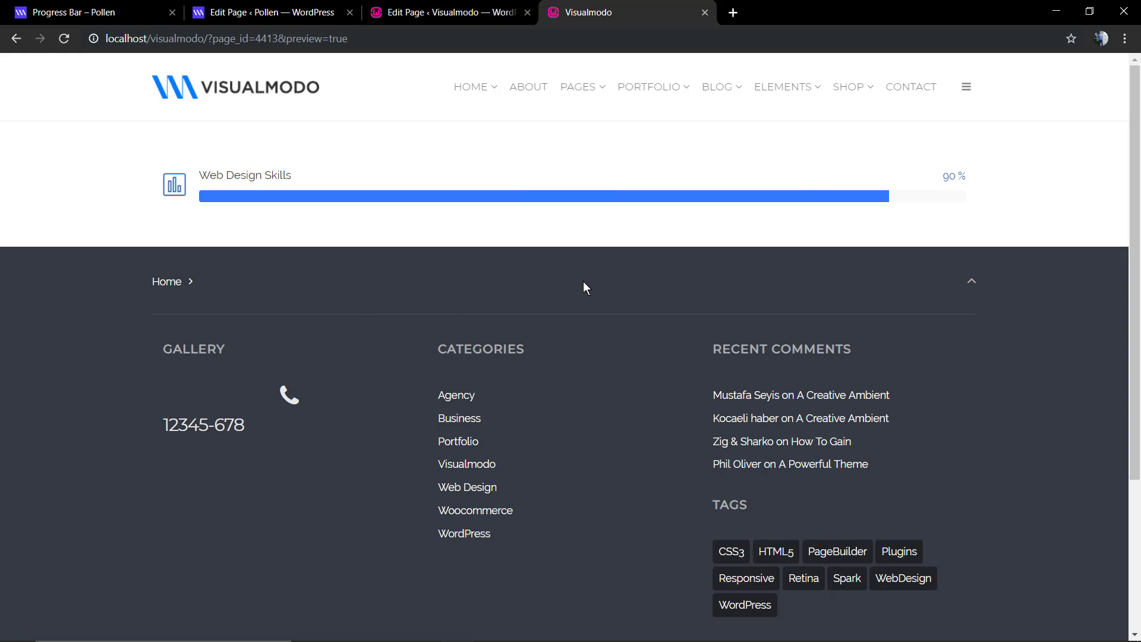
pyautogui.click(491, 6)
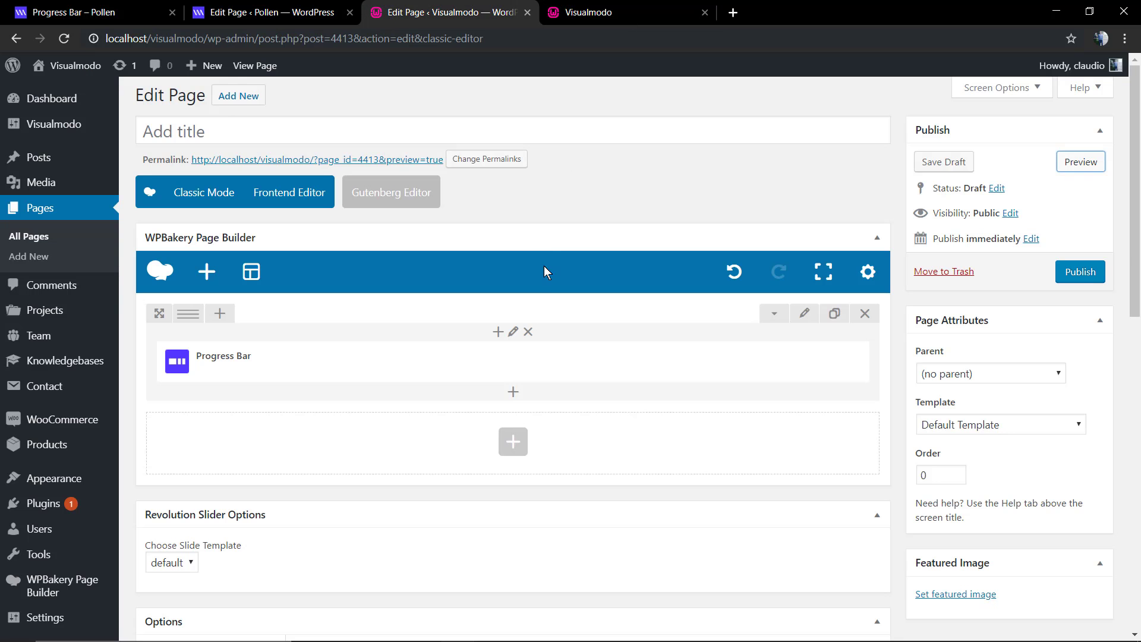
# Set the Bar Color to very light grey, save, and preview the result.
pyautogui.click(525, 362)
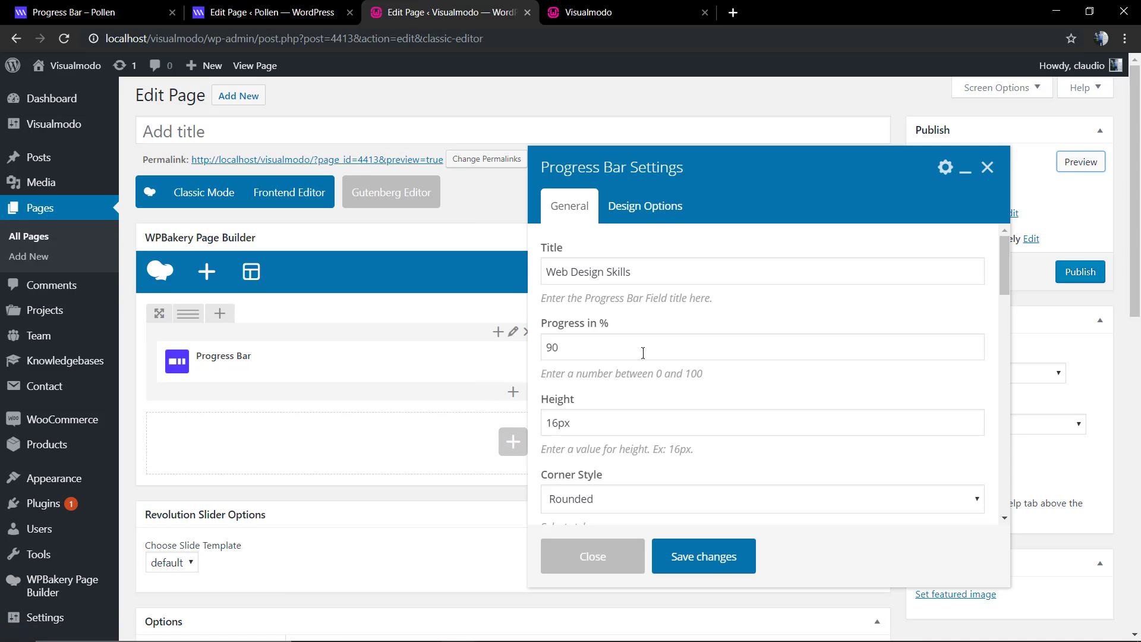
pyautogui.scroll(-4, 645, 356)
pyautogui.scroll(-2, 651, 369)
pyautogui.scroll(-2, 654, 373)
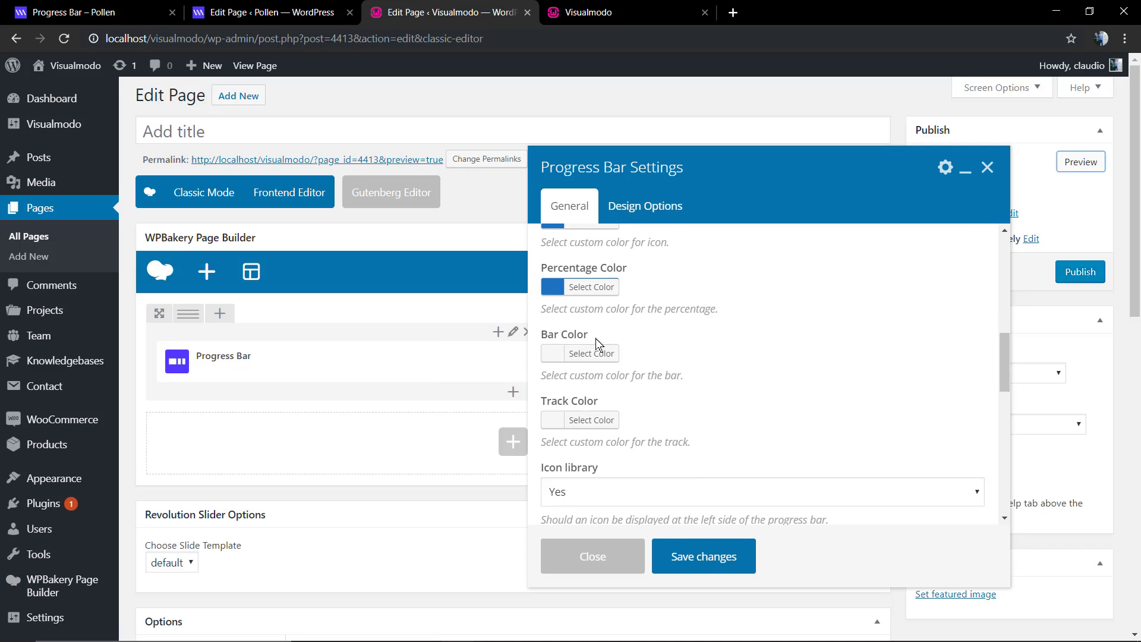
pyautogui.click(589, 352)
pyautogui.scroll(-2, 595, 362)
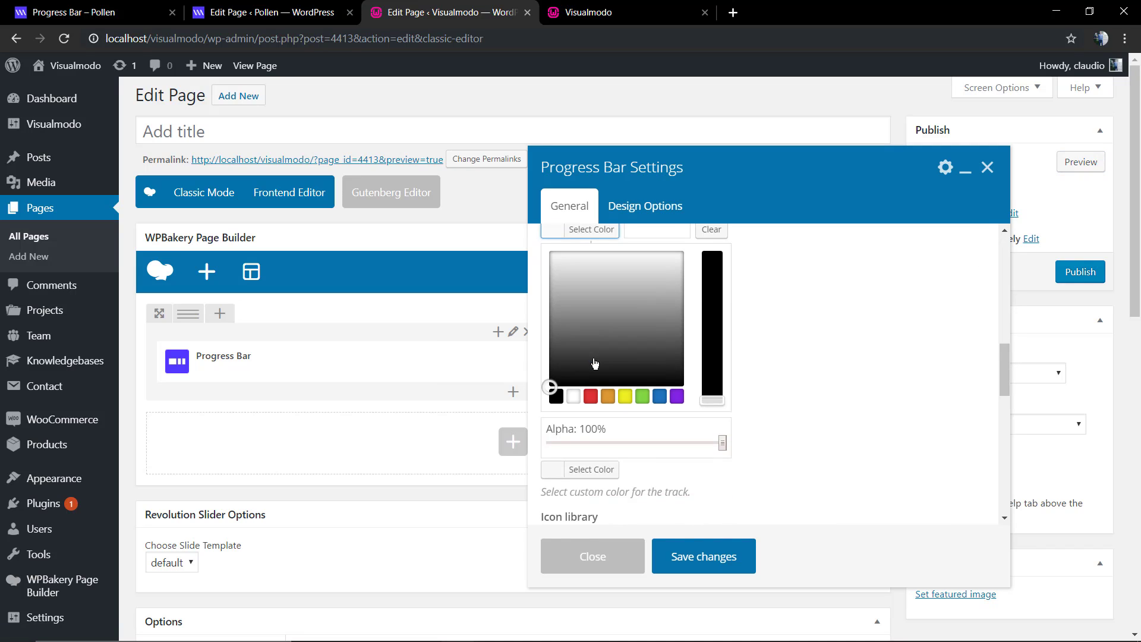
pyautogui.scroll(2, 605, 383)
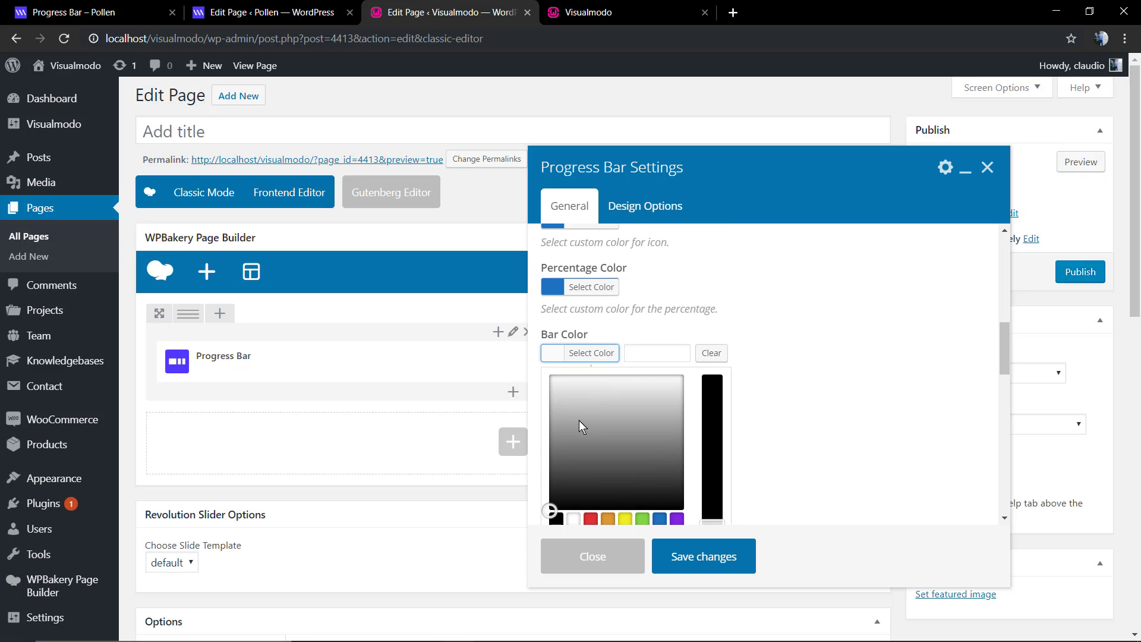
pyautogui.moveTo(573, 424); pyautogui.dragTo(545, 384)
pyautogui.click(535, 400)
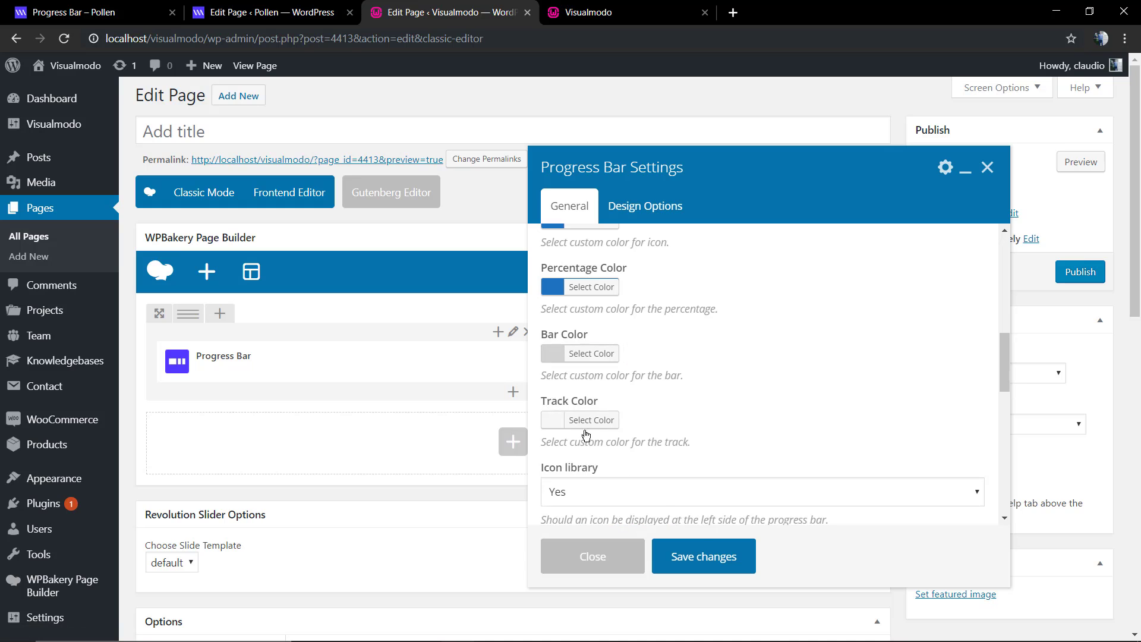
pyautogui.click(702, 557)
pyautogui.click(1081, 162)
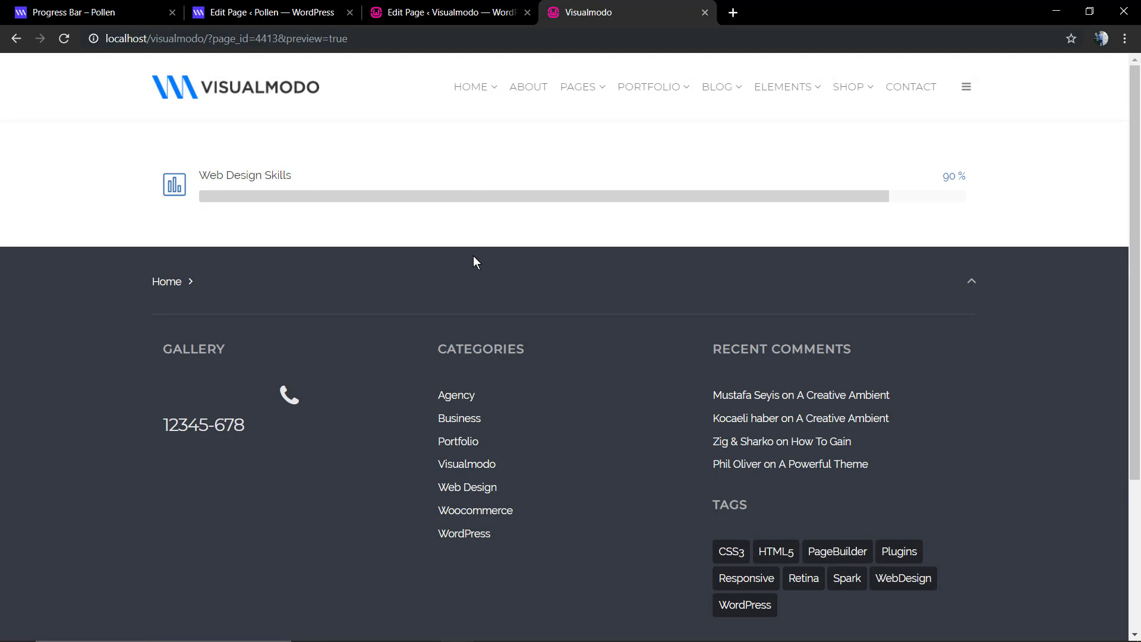
# Set the progress bar's Track Color to light grey.
pyautogui.click(511, 8)
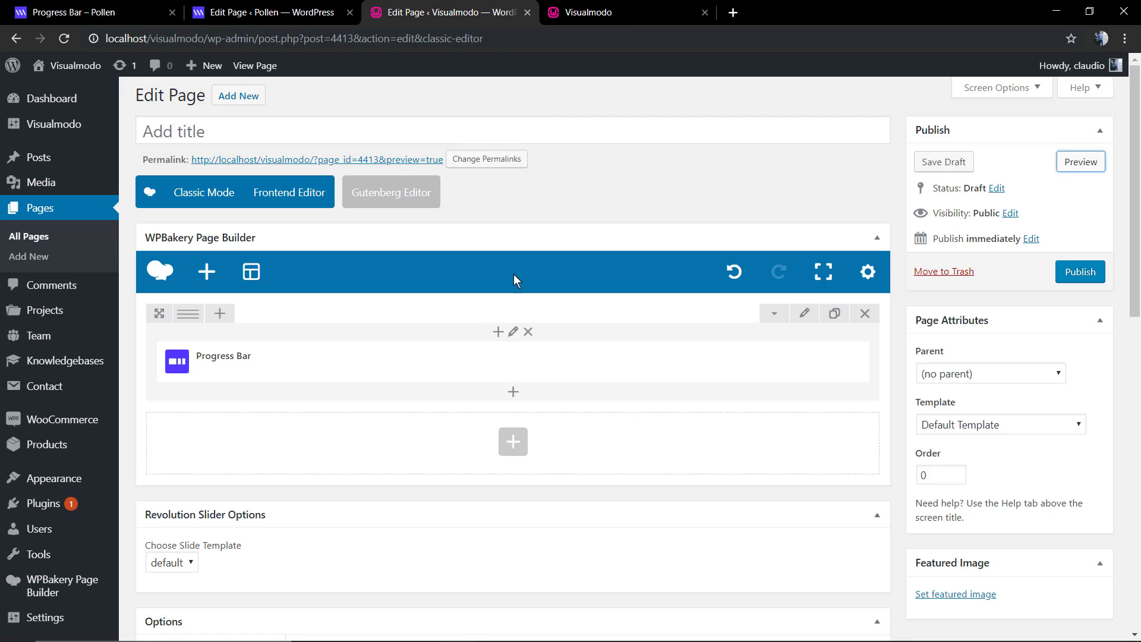
pyautogui.click(539, 359)
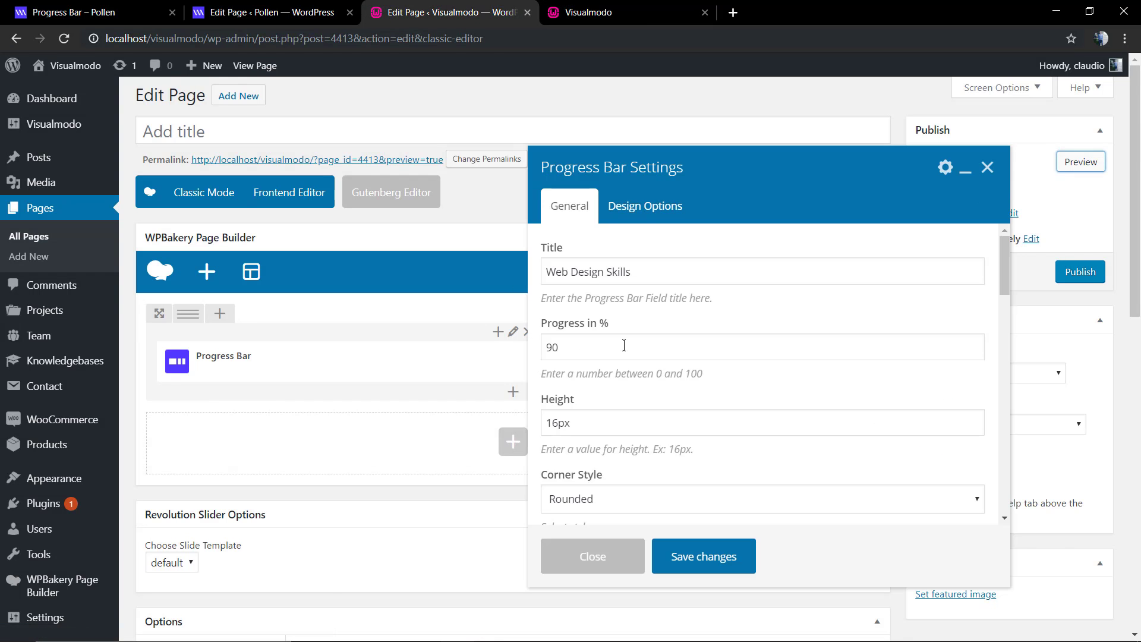
pyautogui.scroll(-2, 623, 388)
pyautogui.scroll(-3, 623, 387)
pyautogui.scroll(-3, 612, 373)
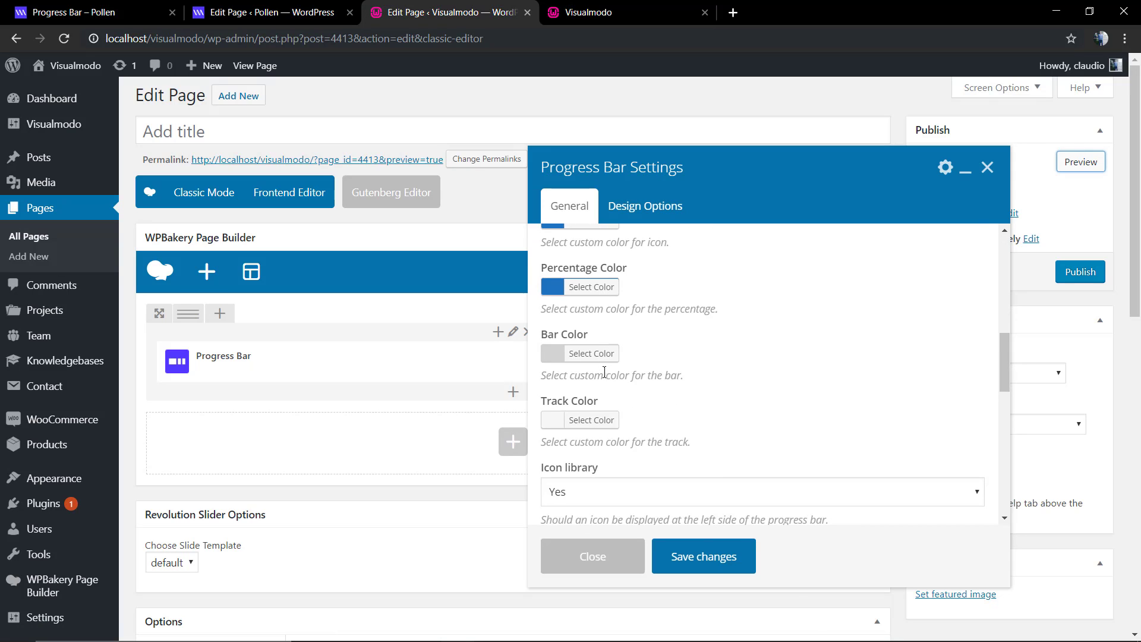
pyautogui.click(592, 420)
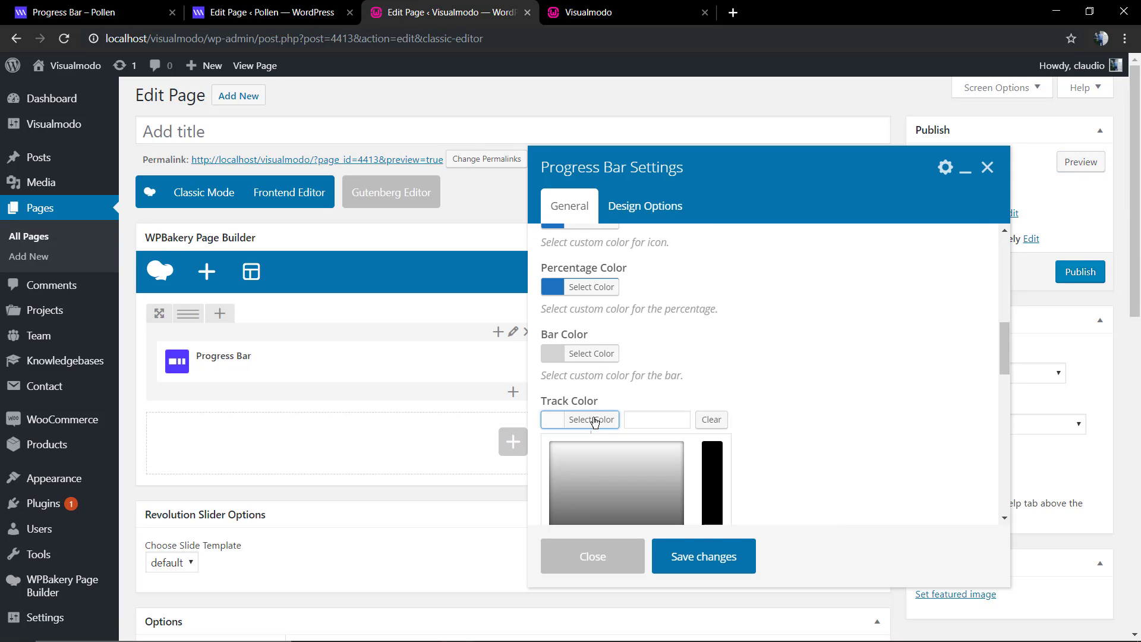
pyautogui.scroll(-2, 599, 390)
pyautogui.moveTo(563, 354); pyautogui.dragTo(541, 354)
pyautogui.click(537, 339)
# Change the Bar Color to the blue swatch, save, and preview the page.
pyautogui.click(597, 232)
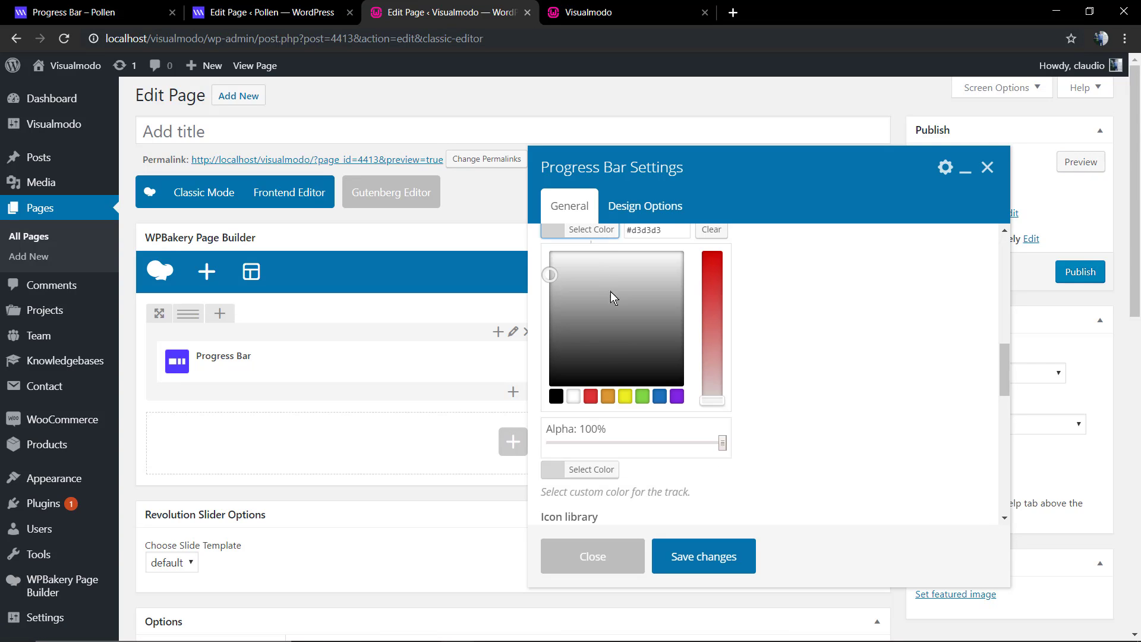
pyautogui.click(660, 397)
pyautogui.scroll(-3, 725, 416)
pyautogui.scroll(-1, 684, 398)
pyautogui.click(707, 556)
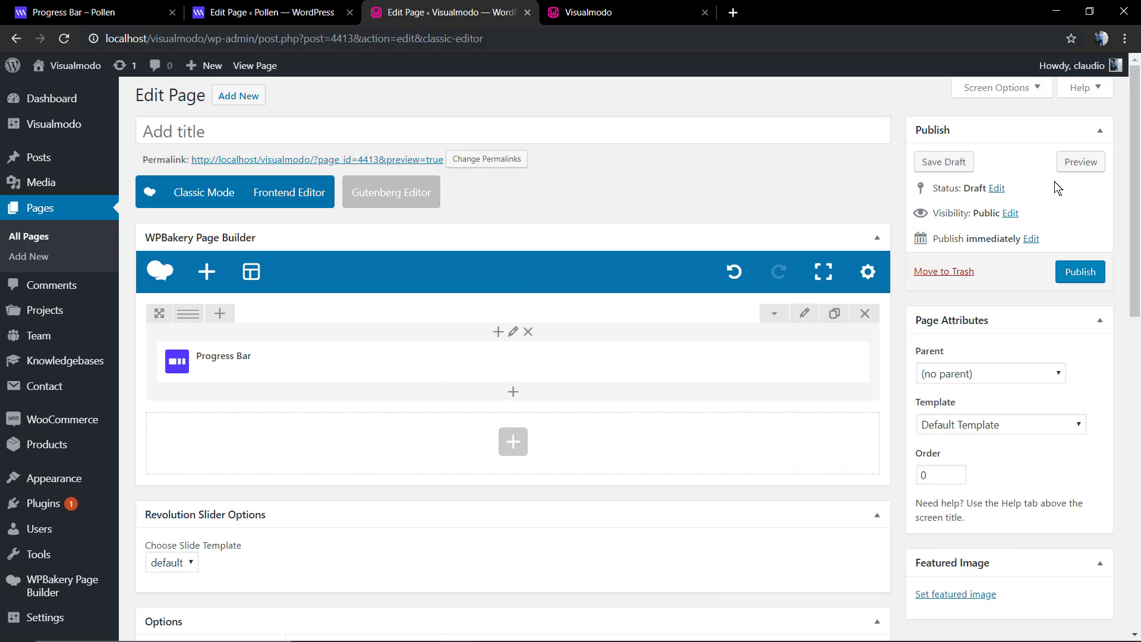
pyautogui.click(1073, 164)
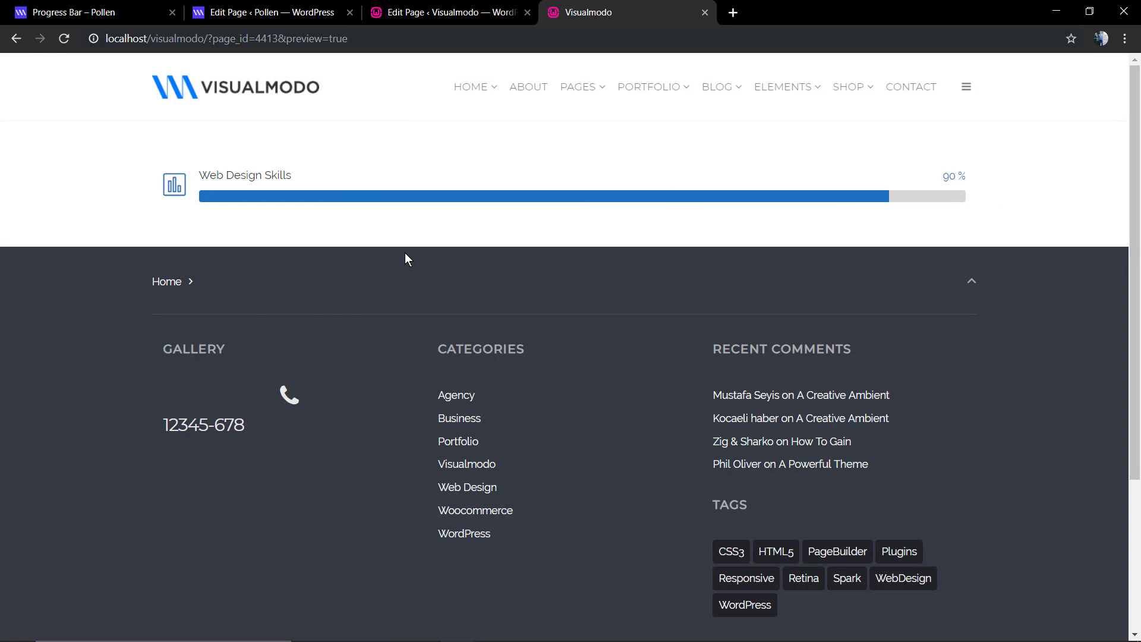
pyautogui.click(499, 11)
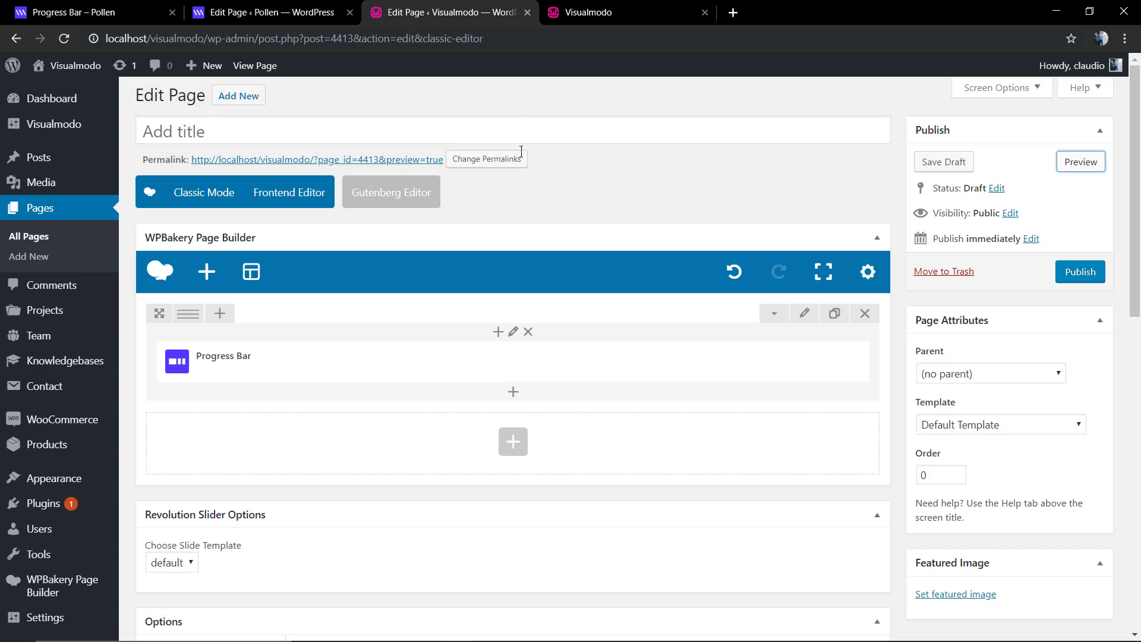
pyautogui.moveTo(188, 313)
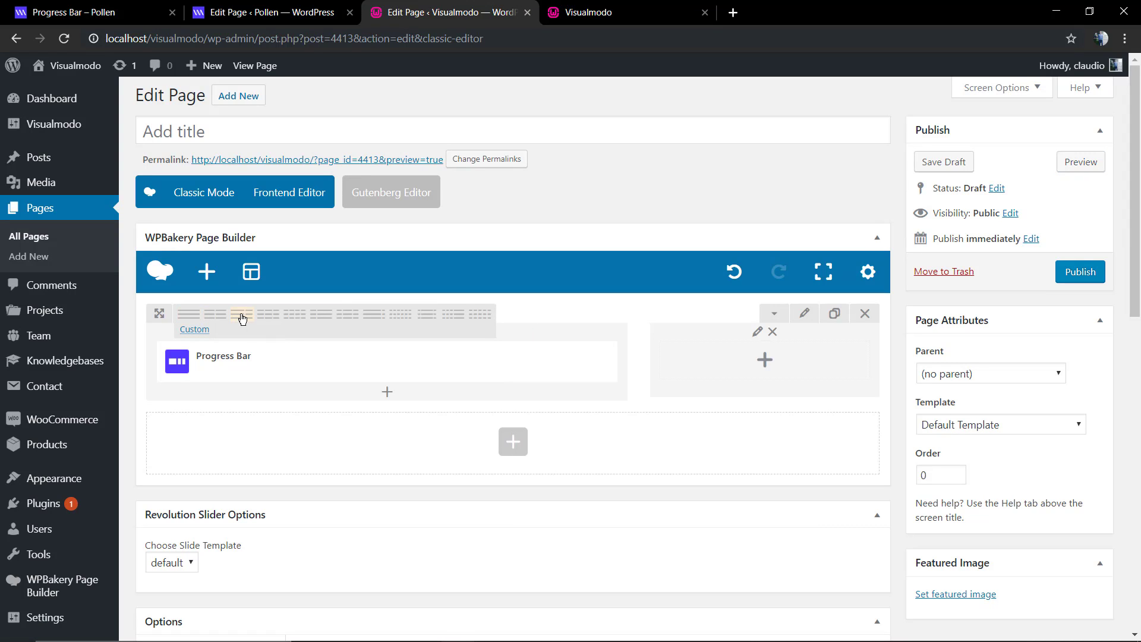
# Split the row into 2/3 + 1/3 columns and add a default Text Block on the right.
pyautogui.click(242, 318)
pyautogui.click(766, 359)
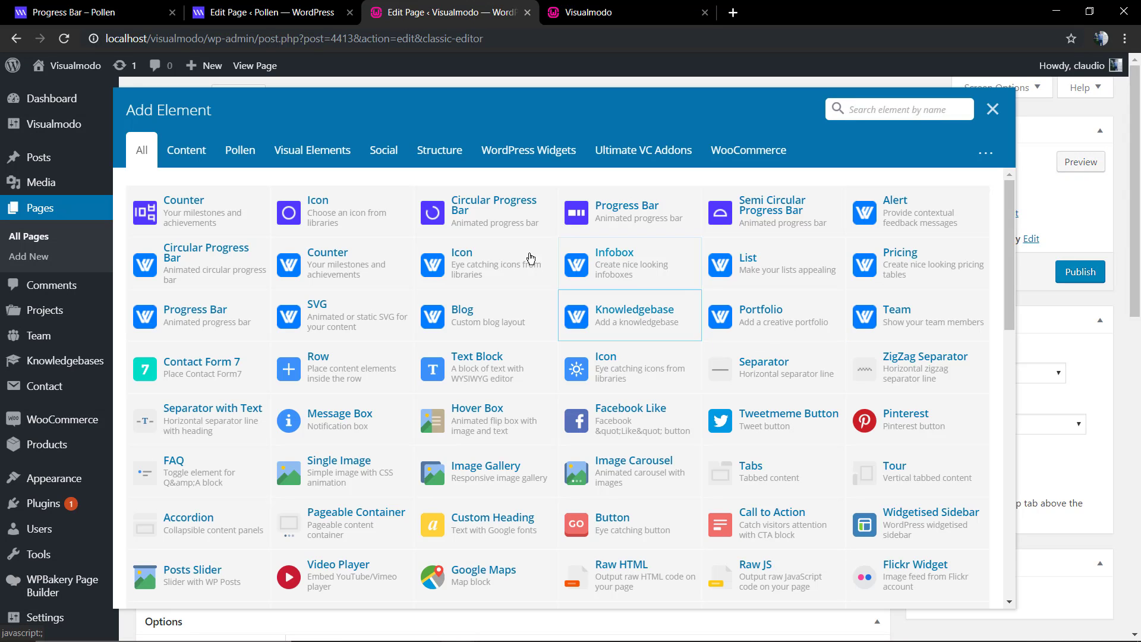
pyautogui.click(529, 365)
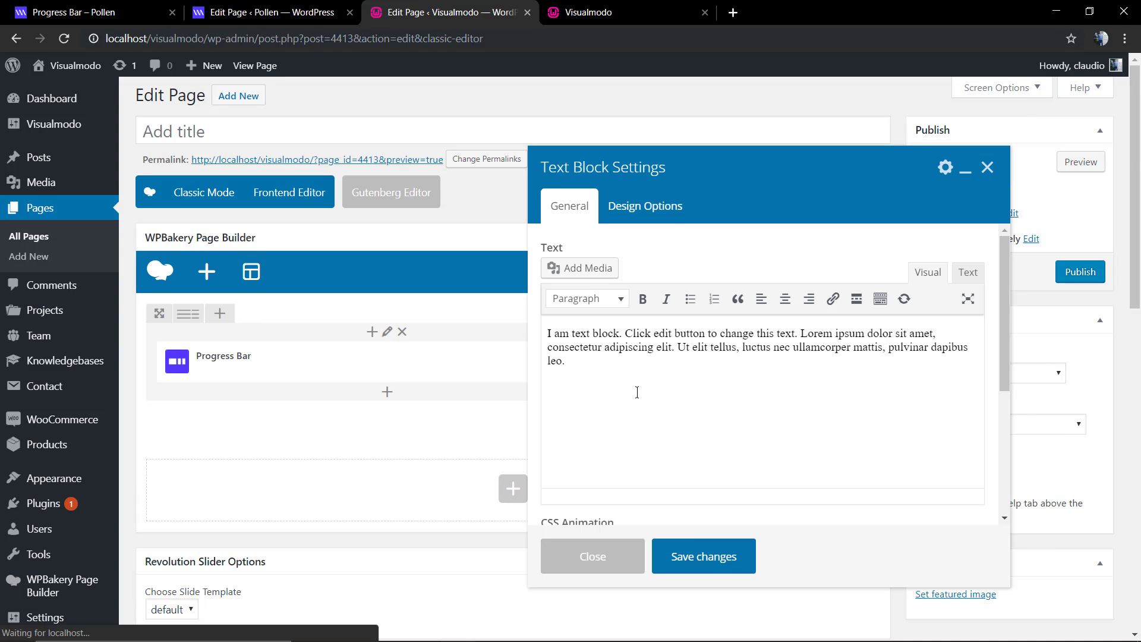
pyautogui.click(698, 557)
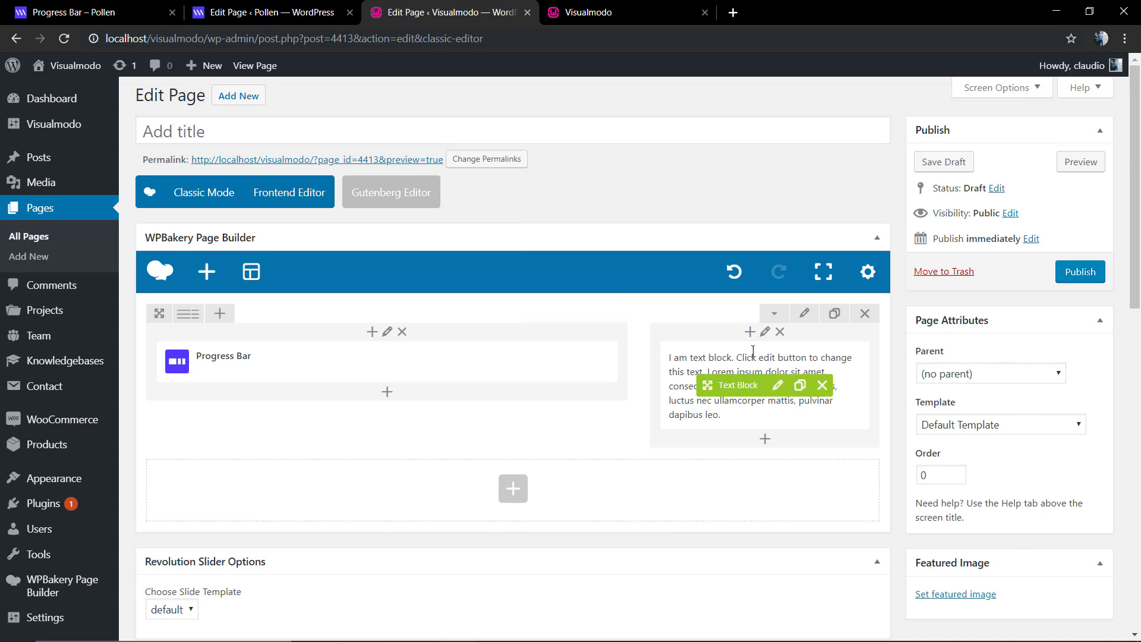
# Add a second Text Block reading 'Title', formatted as Heading 2.
pyautogui.click(753, 331)
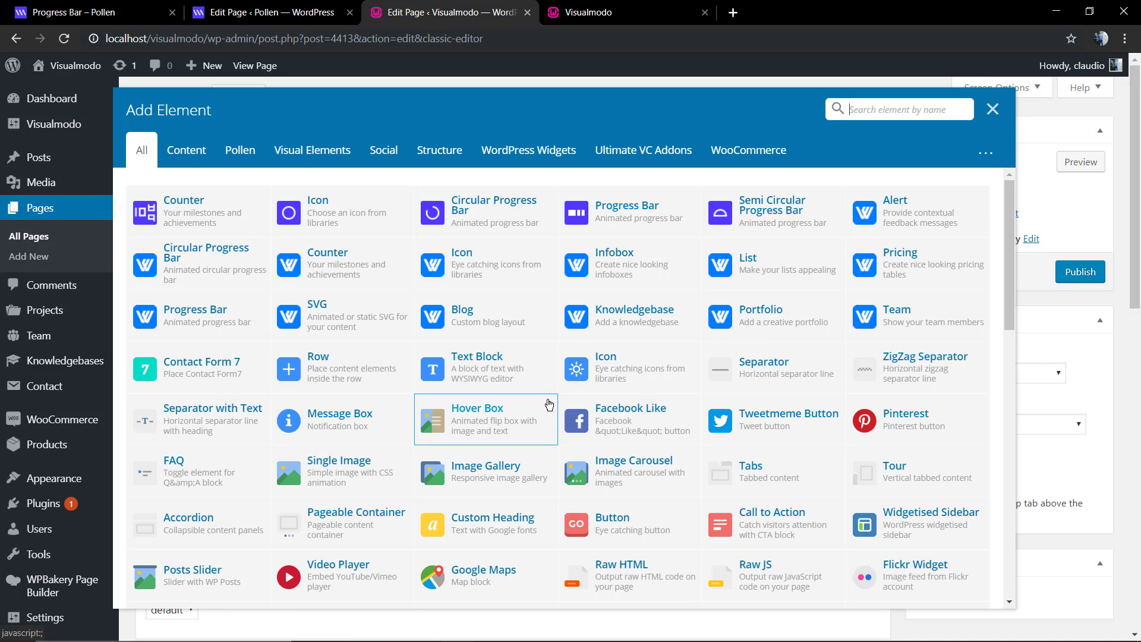
pyautogui.click(527, 368)
pyautogui.tripleClick(626, 356)
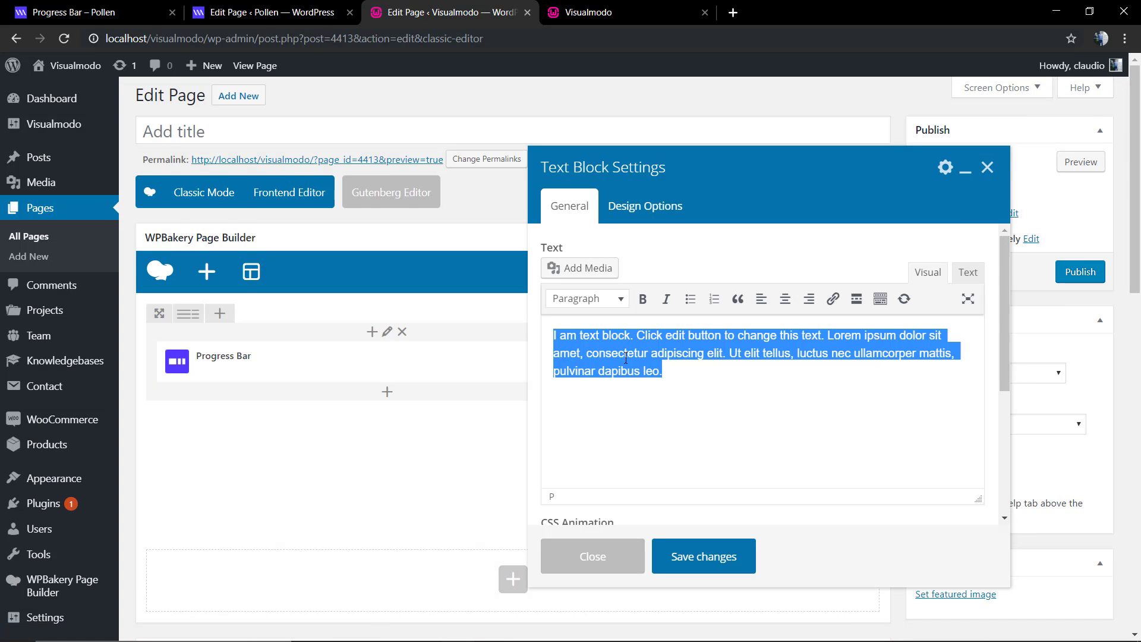
pyautogui.write('Title')
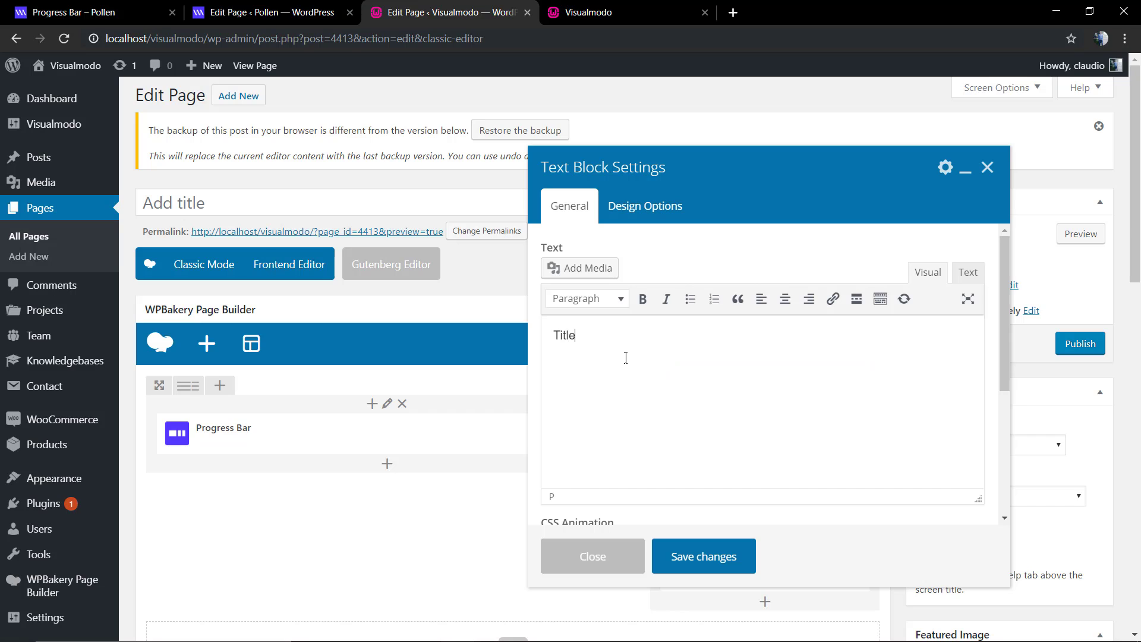
pyautogui.hotkey('alt', 'shift', '2')
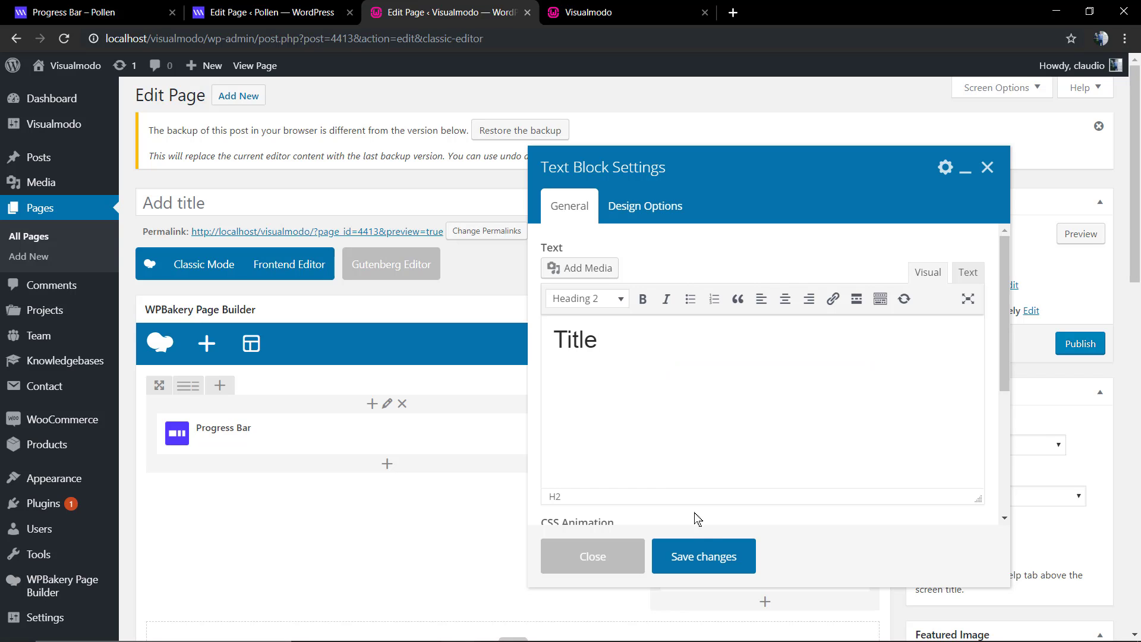
pyautogui.click(723, 562)
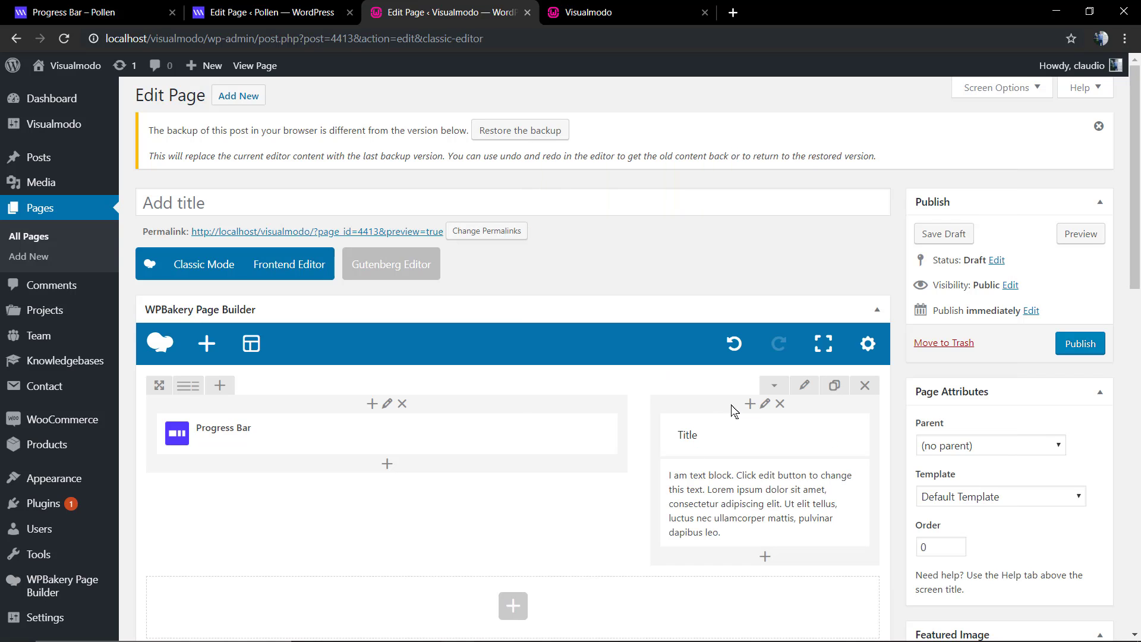
# Move the text column left, duplicate the progress bar, and preview the page.
pyautogui.moveTo(735, 404); pyautogui.dragTo(410, 398)
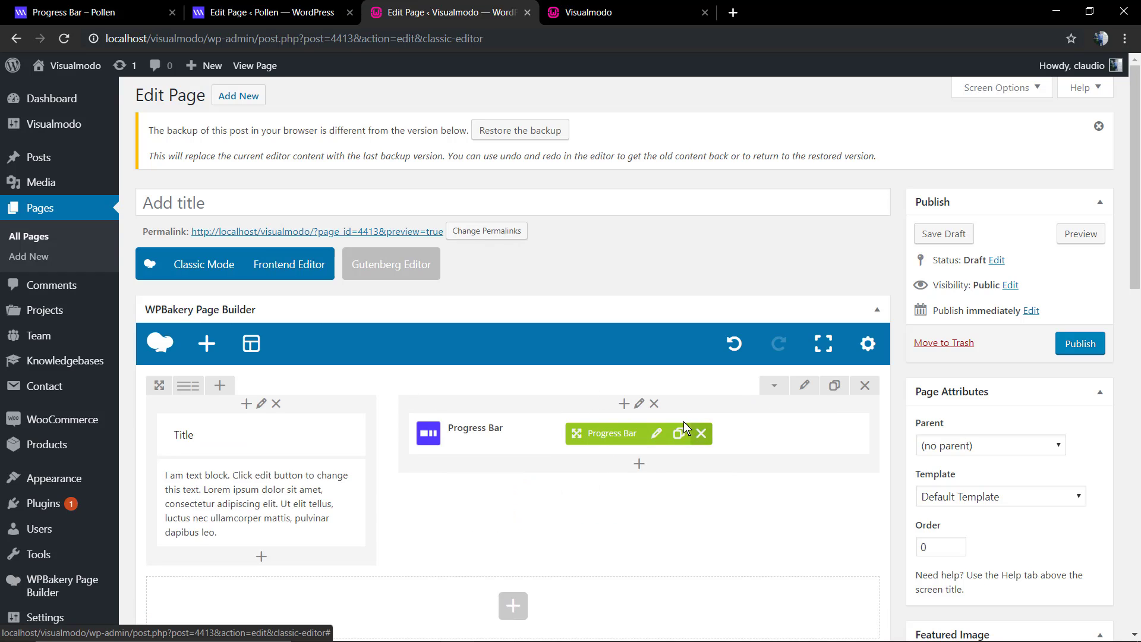
pyautogui.click(679, 433)
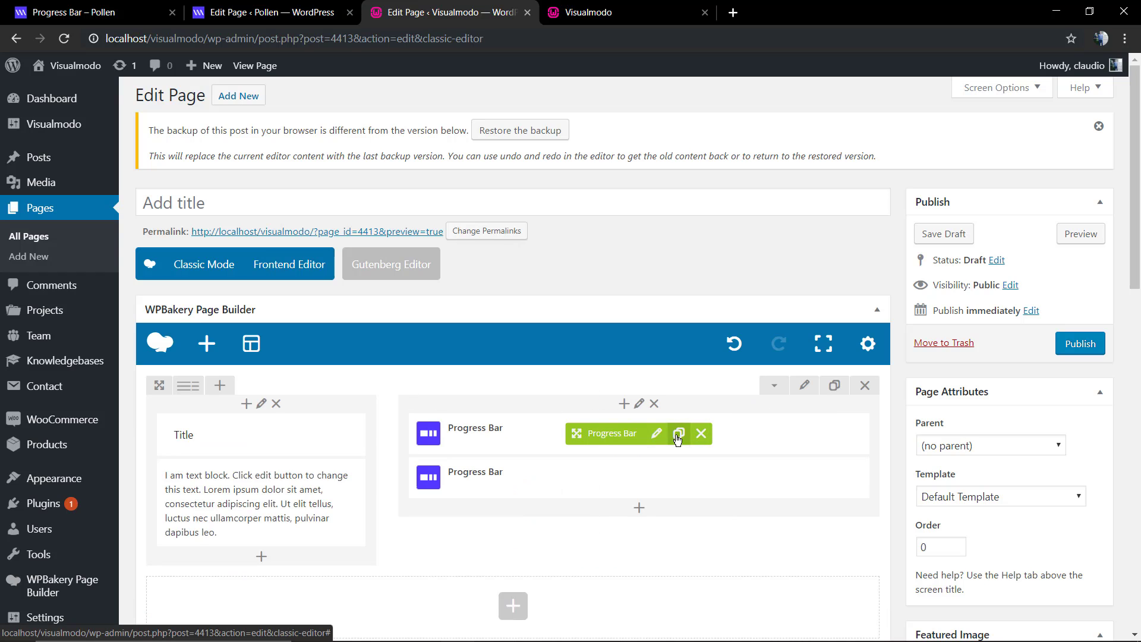
pyautogui.click(1080, 233)
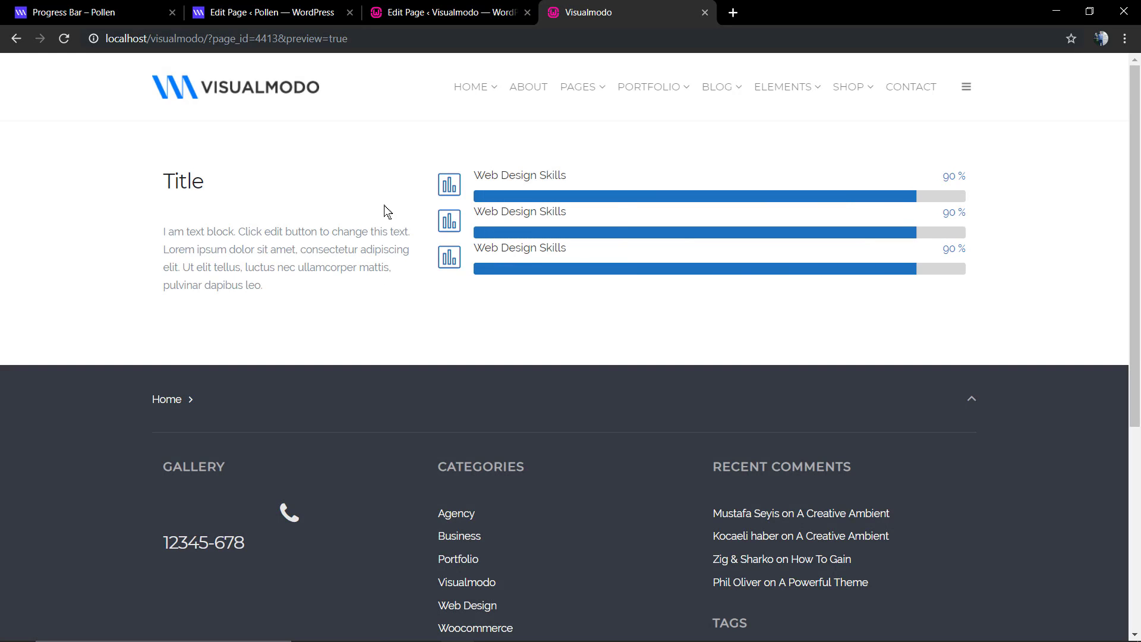
# Duplicate the first progress bar again and check the preview.
pyautogui.click(469, 12)
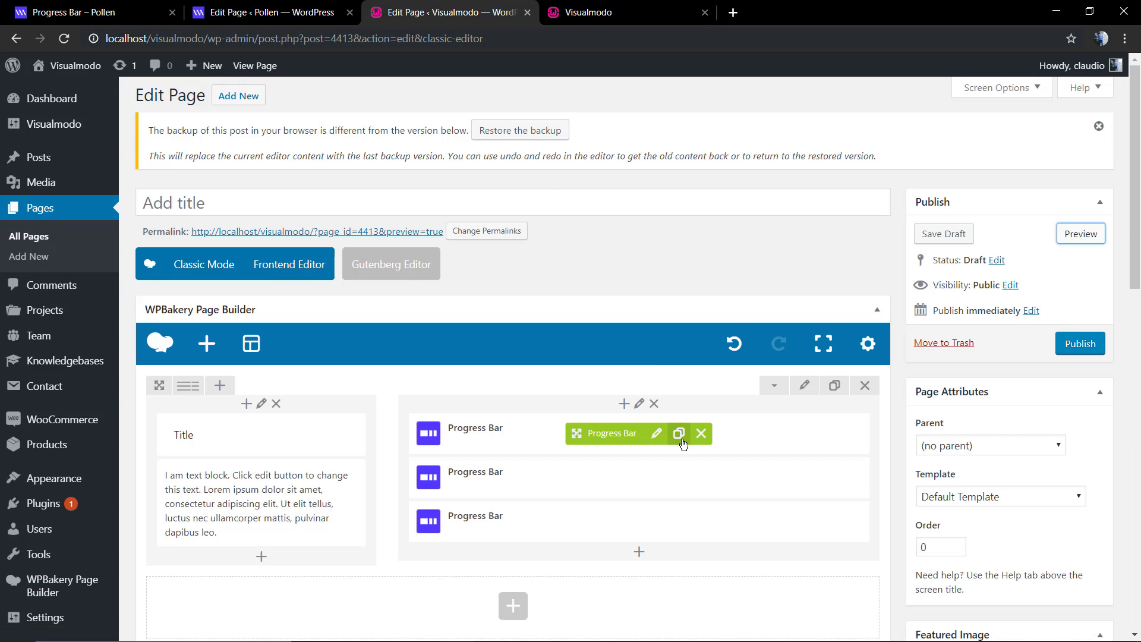
pyautogui.click(681, 440)
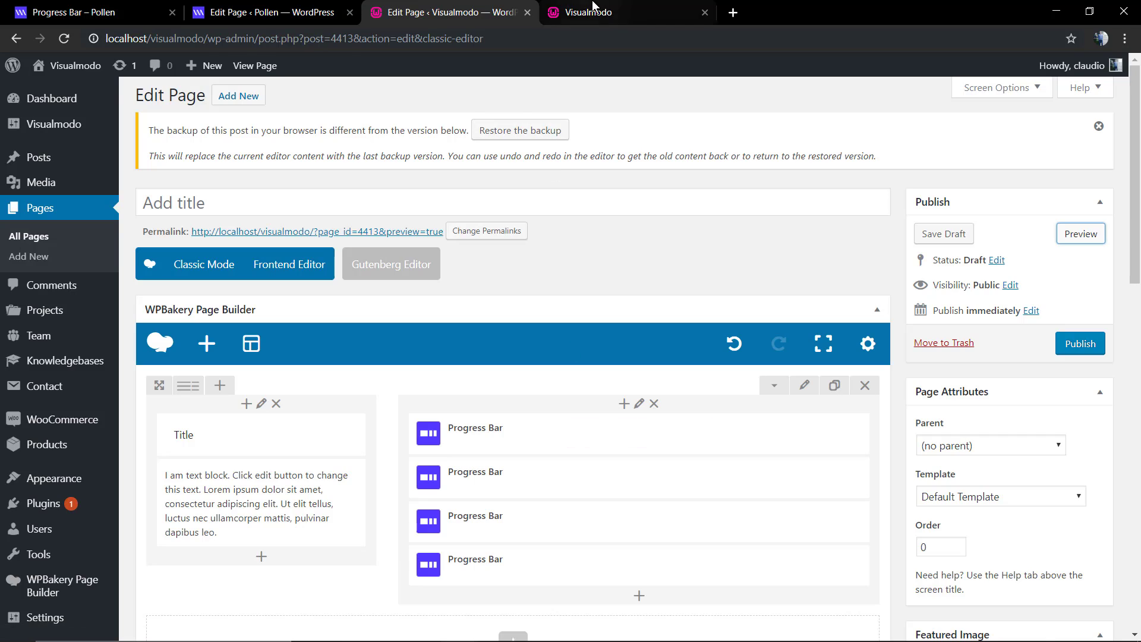
pyautogui.click(593, 9)
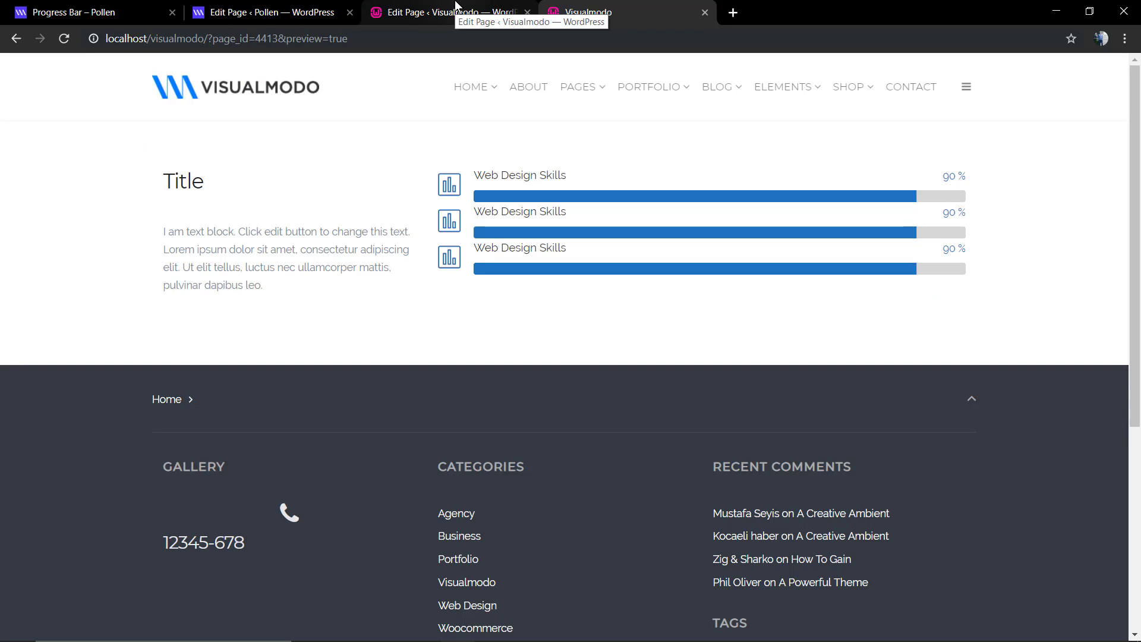
pyautogui.click(456, 9)
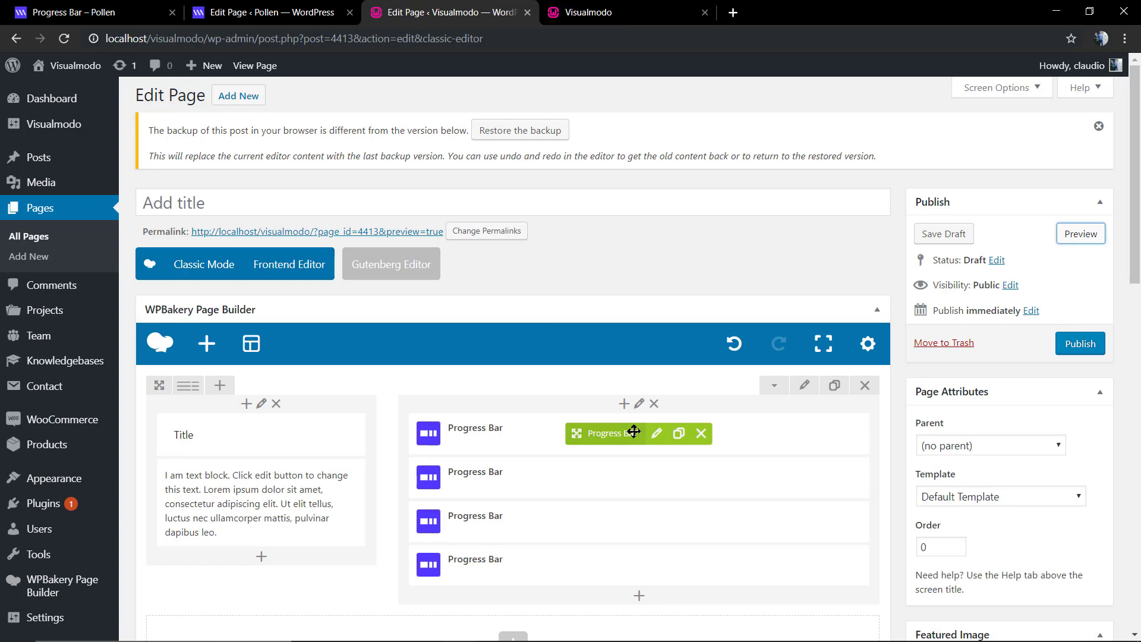
# Give the first progress bar 50 bottom padding in Design Options, then preview.
pyautogui.click(657, 438)
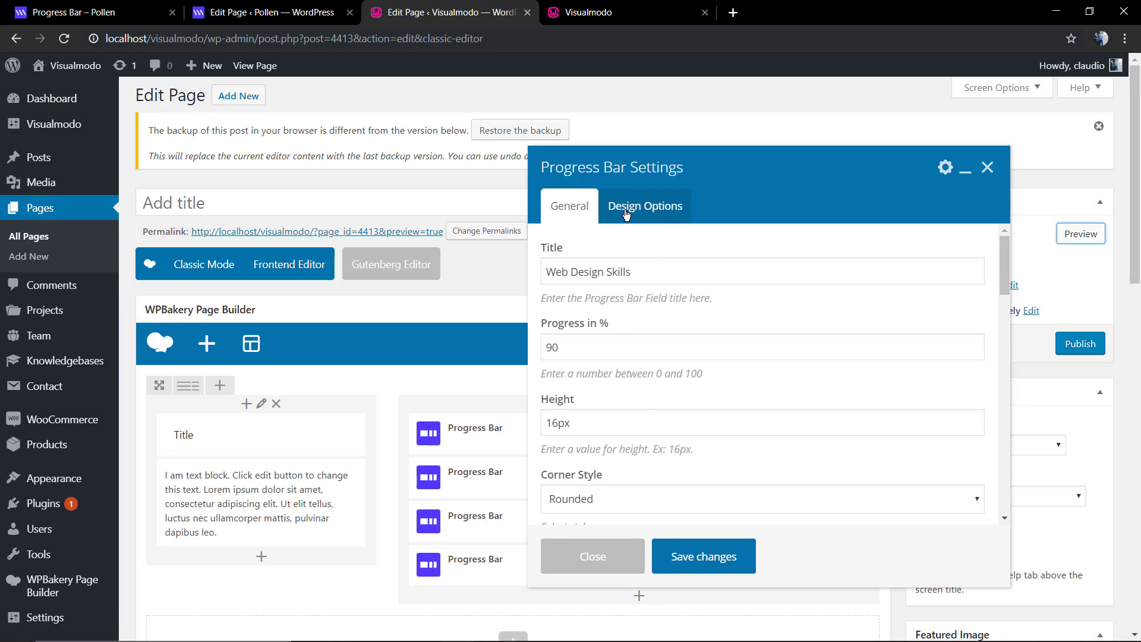
pyautogui.click(627, 213)
pyautogui.click(657, 412)
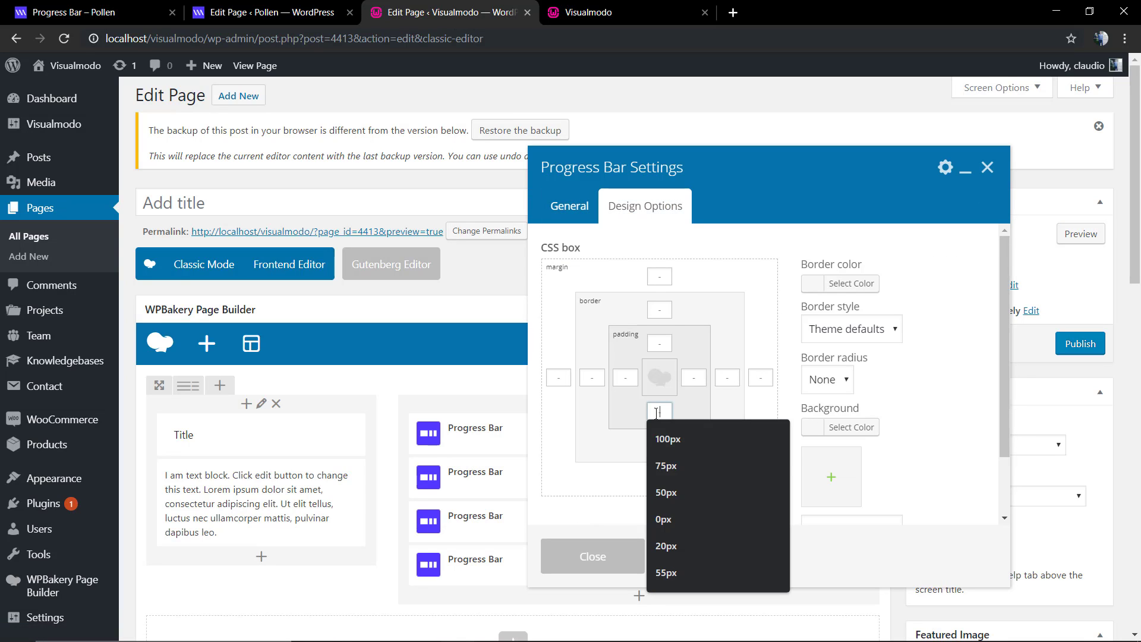
pyautogui.write('5')
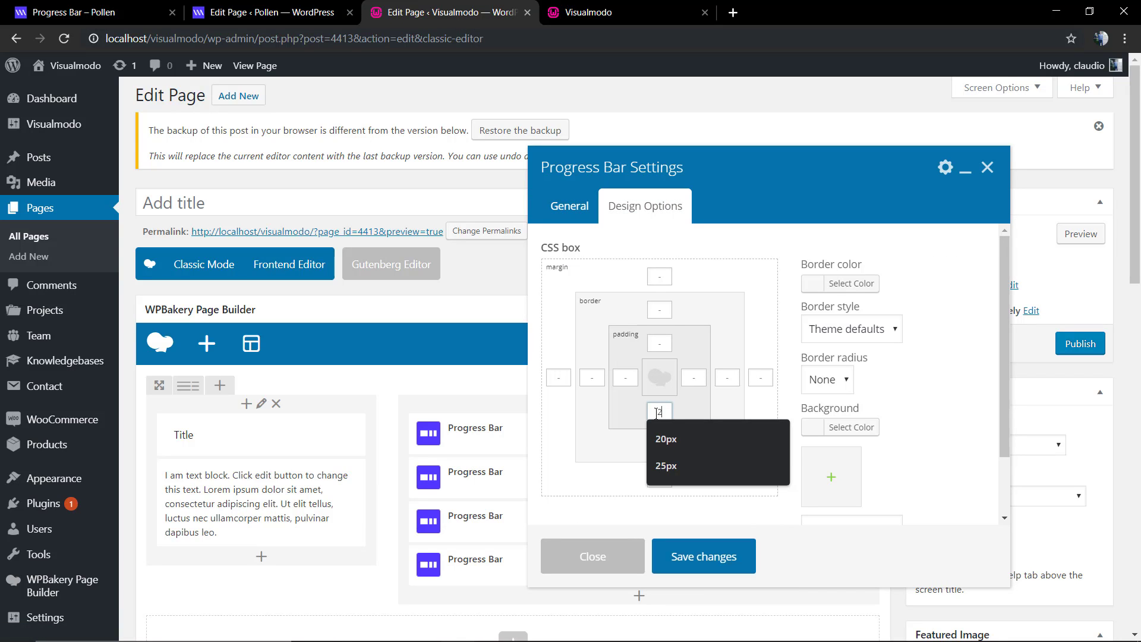
pyautogui.write('0')
pyautogui.click(708, 556)
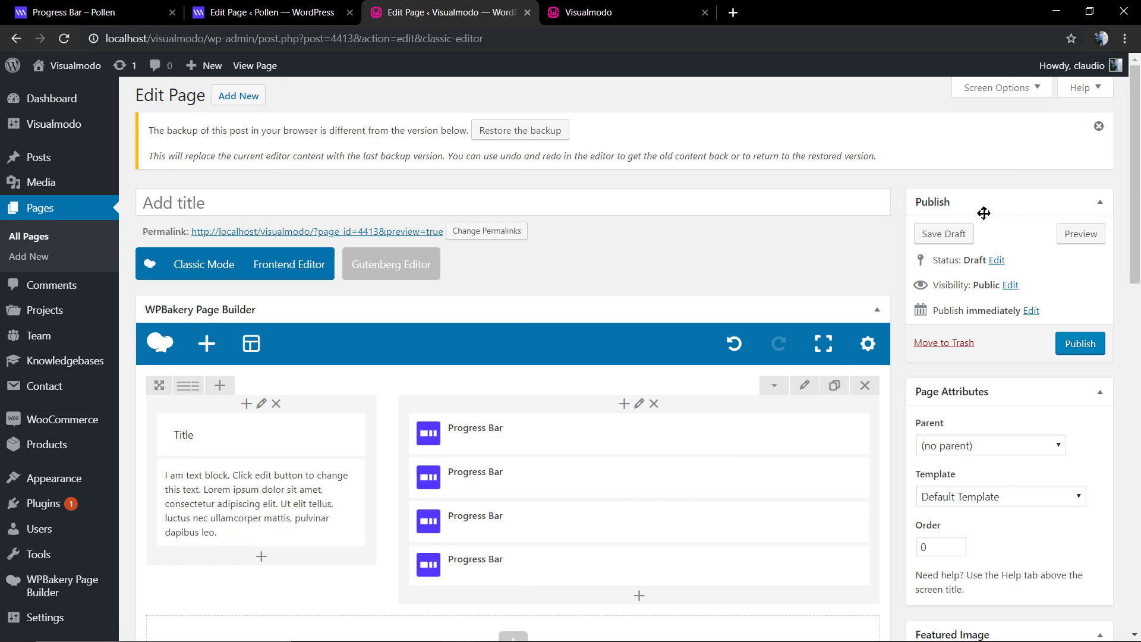
pyautogui.click(1080, 234)
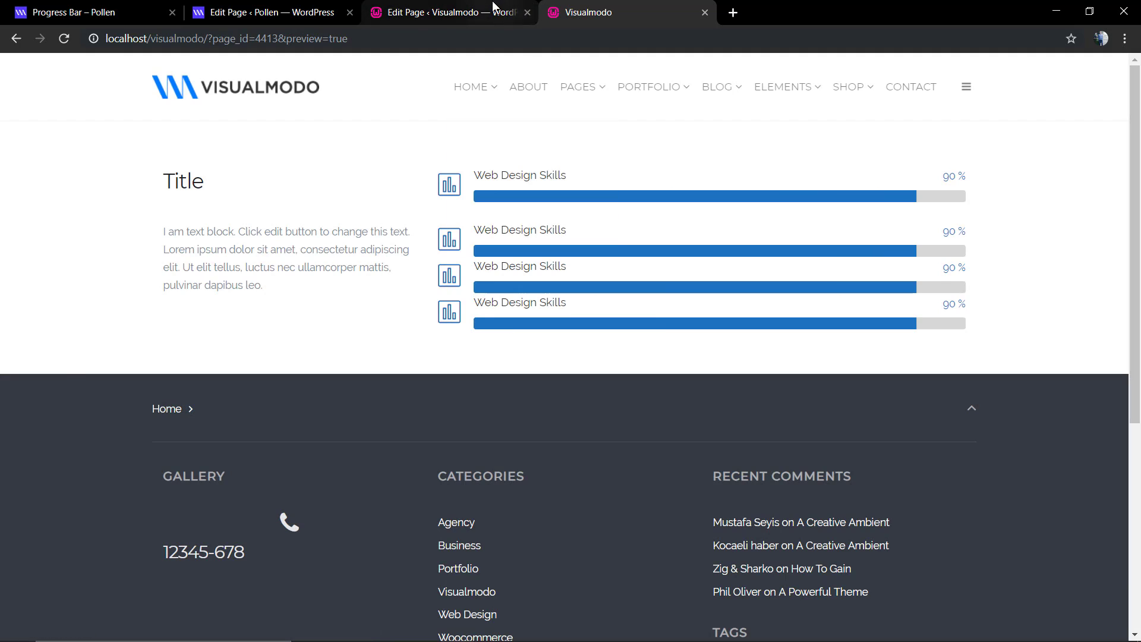
# Rebuild three evenly spaced bars from the padded first one, preview, then open the Pollen tab.
pyautogui.click(476, 12)
pyautogui.click(700, 479)
pyautogui.click(701, 479)
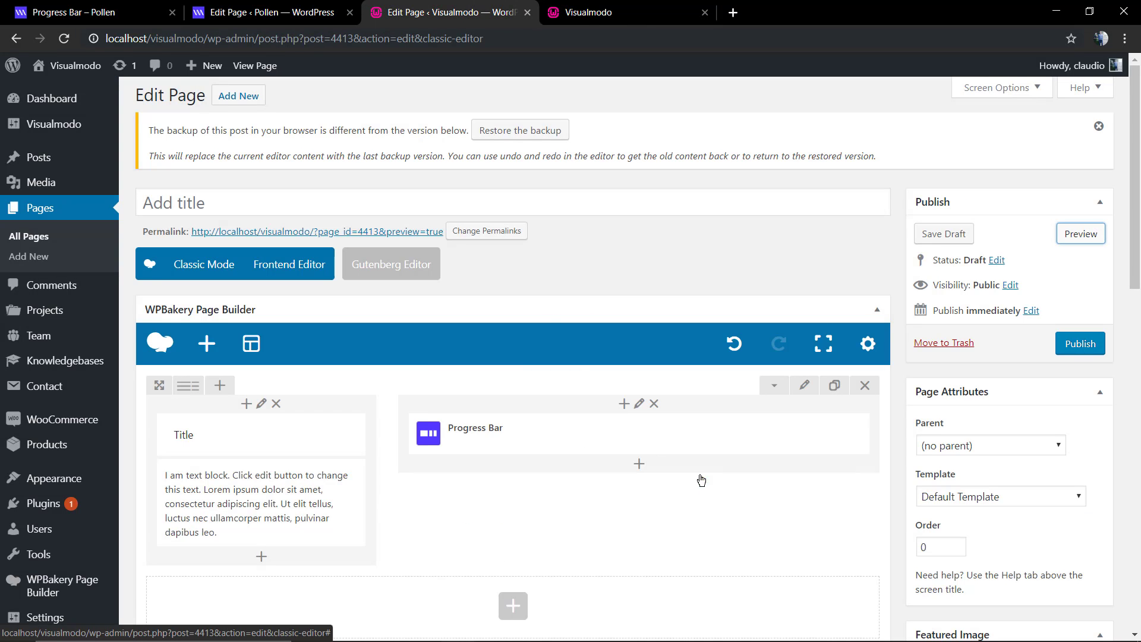
pyautogui.click(679, 435)
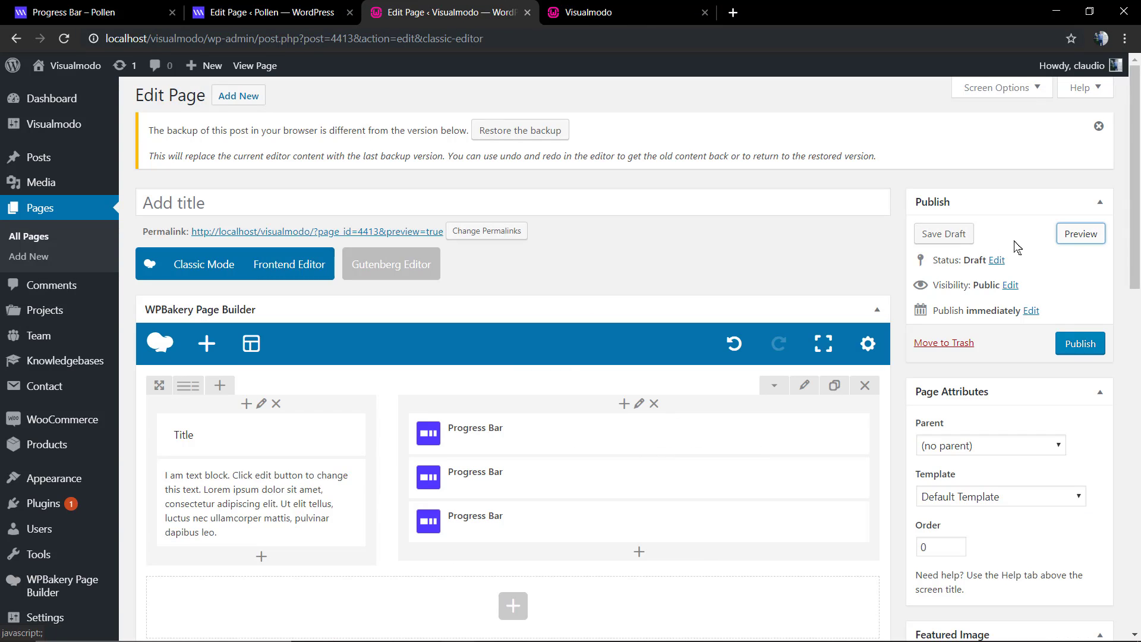
pyautogui.click(1081, 233)
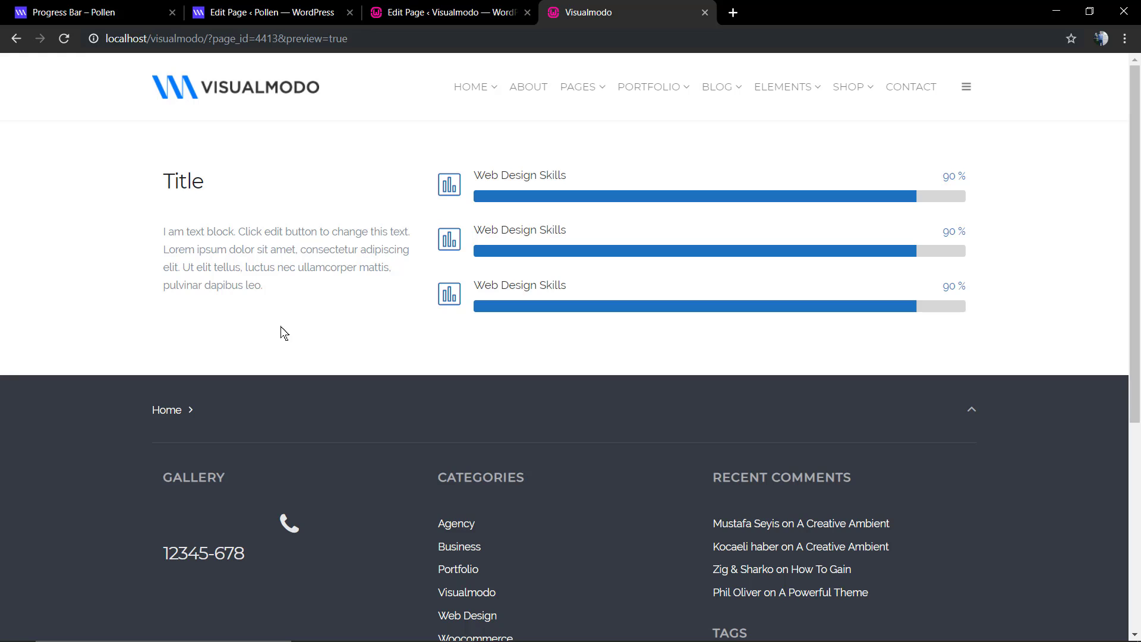
pyautogui.click(238, 7)
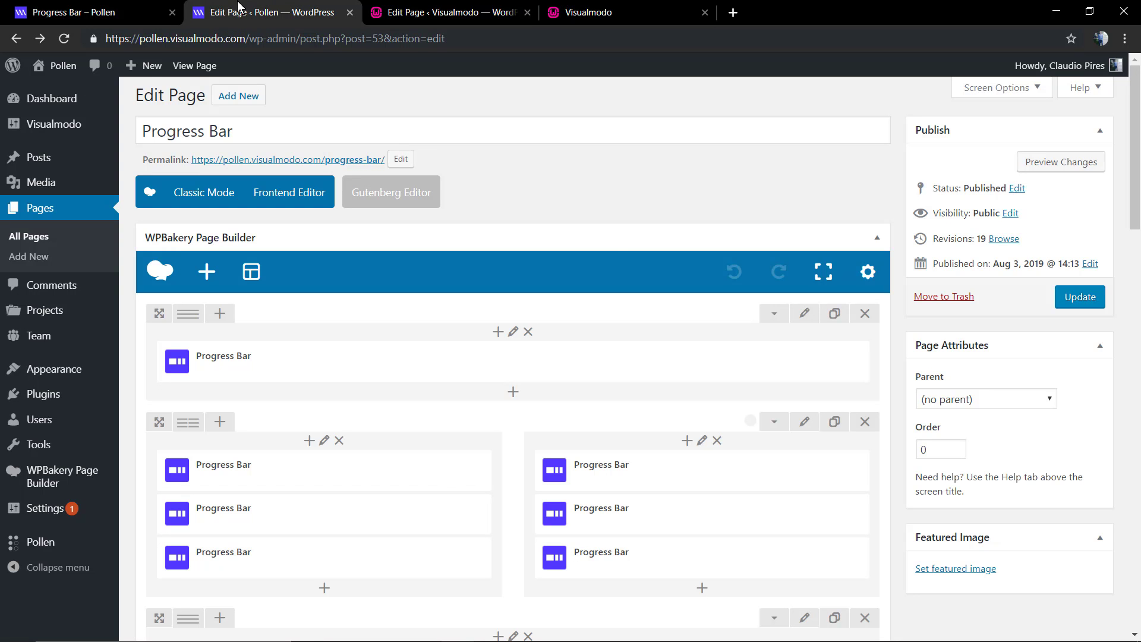
# View and scroll the Pollen Progress Bar demo page.
pyautogui.click(119, 12)
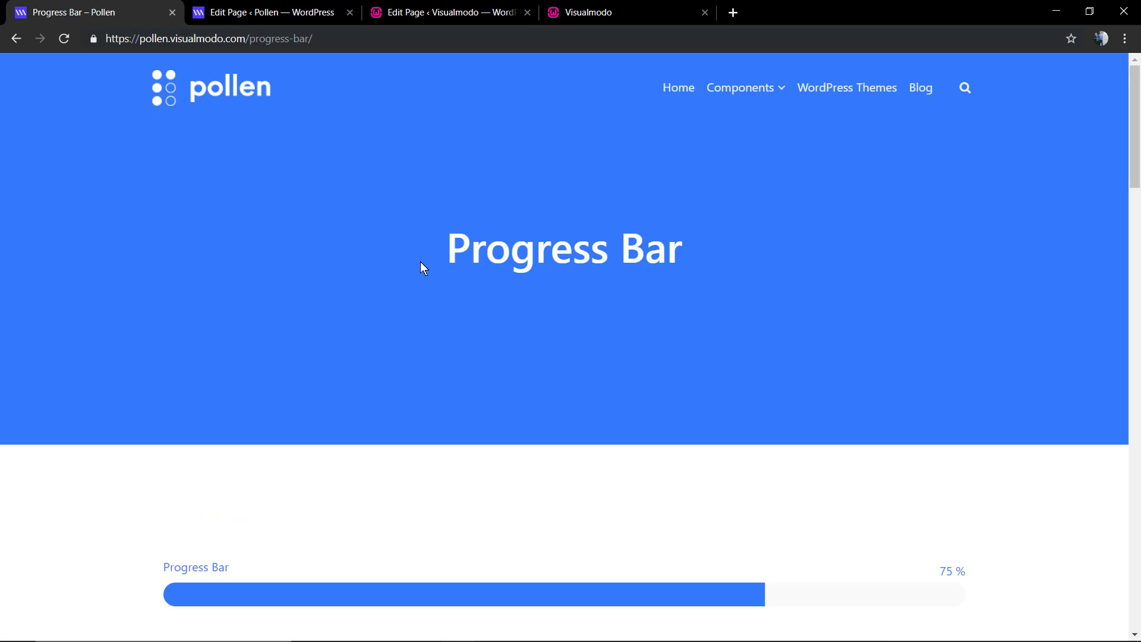
pyautogui.scroll(-2, 420, 262)
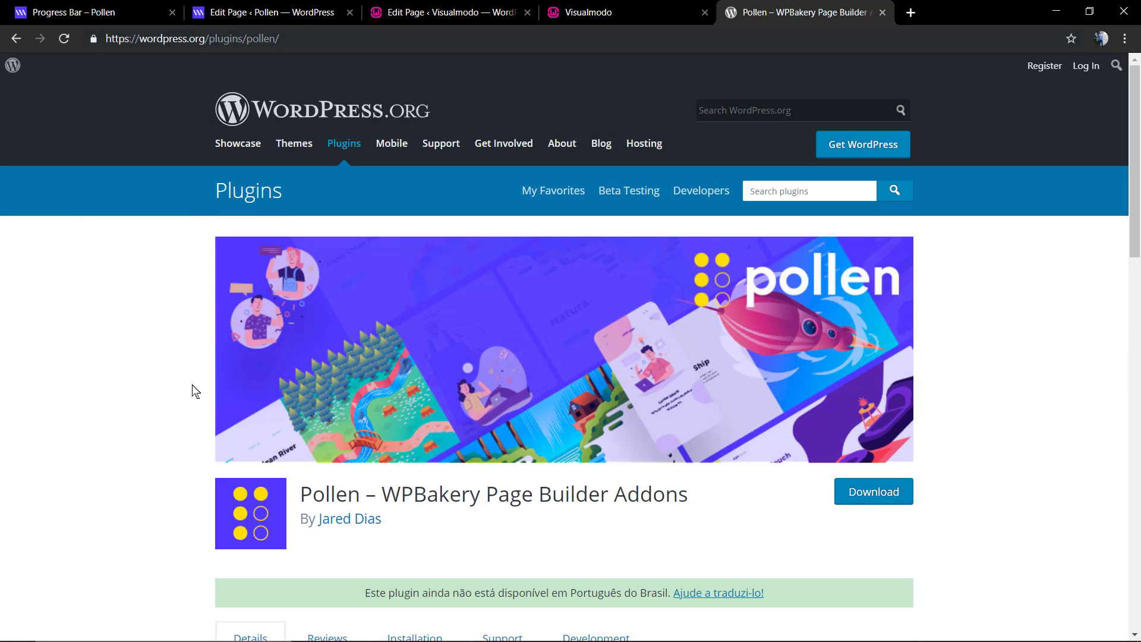